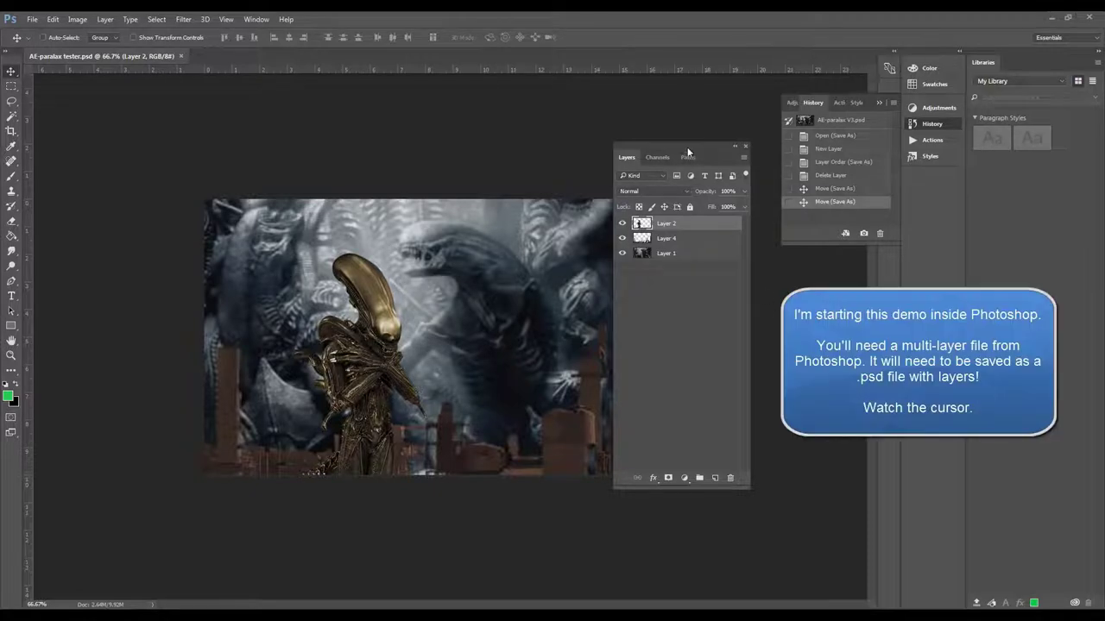
- Toggle Layer 2 and Layer 4 visibility off and back on, then nudge the golden alien on the canvas
left_click_drag(688, 152, 609, 148)
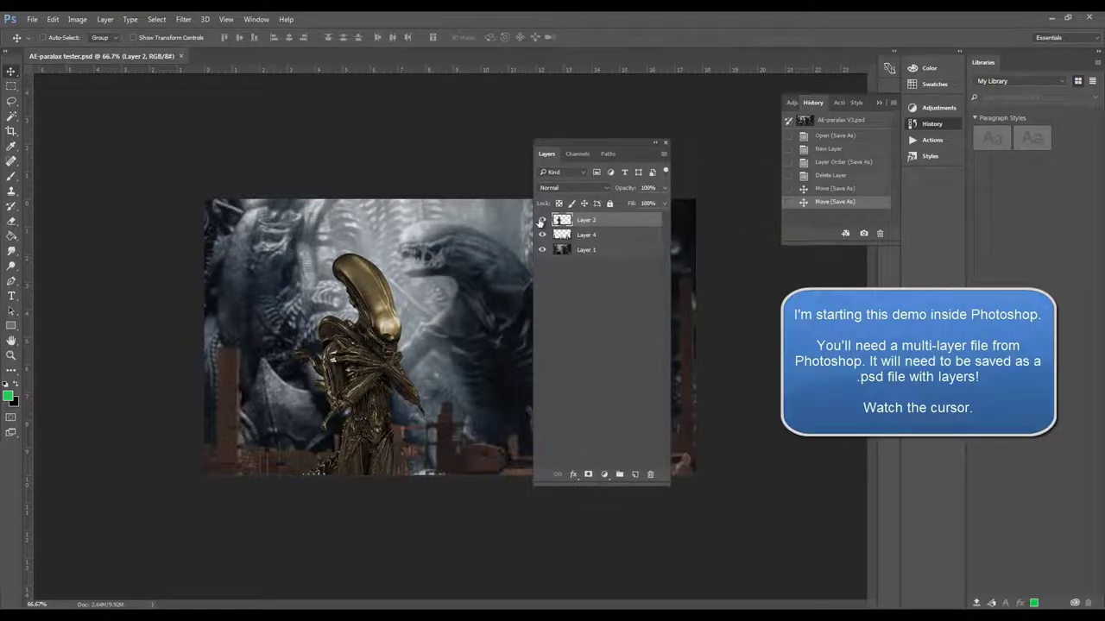
left_click_drag(541, 221, 542, 249)
left_click(542, 250)
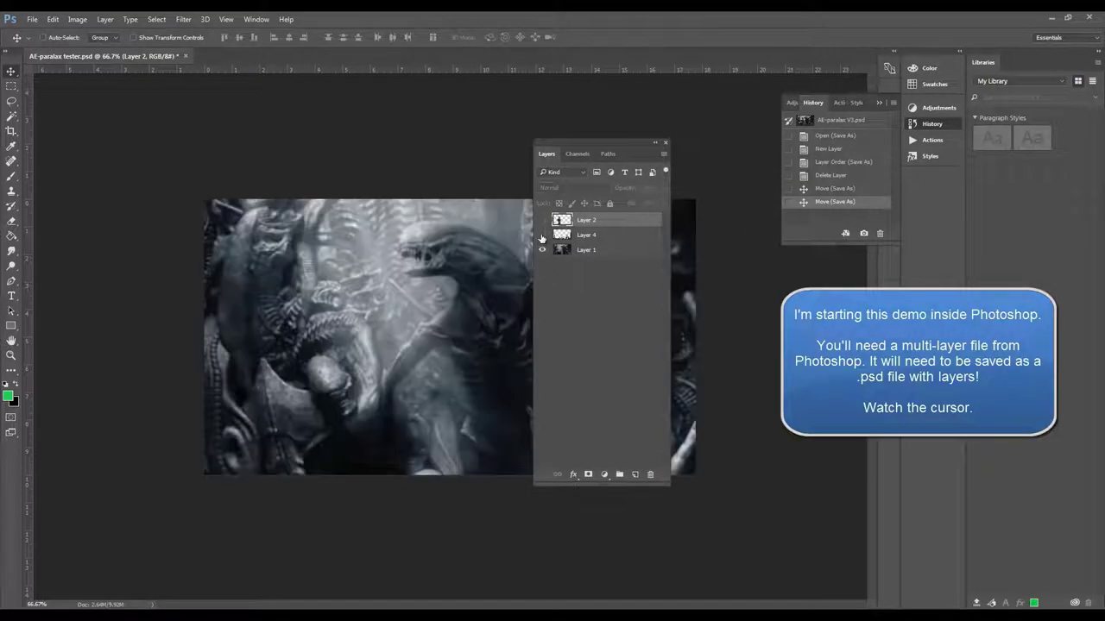
left_click(542, 235)
left_click(542, 220)
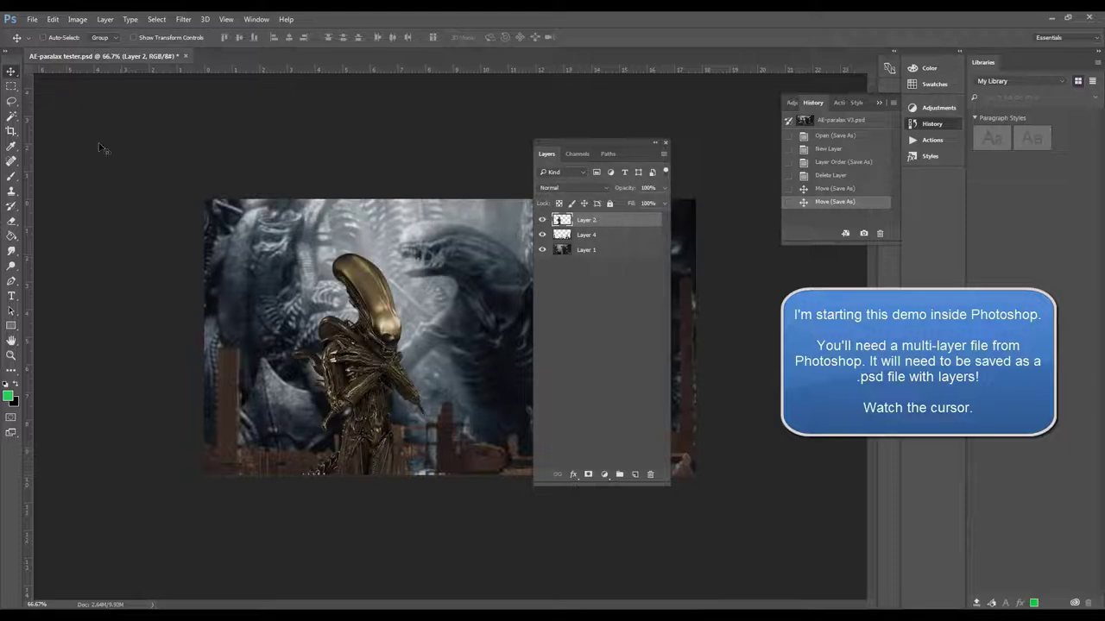
left_click_drag(351, 352, 341, 350)
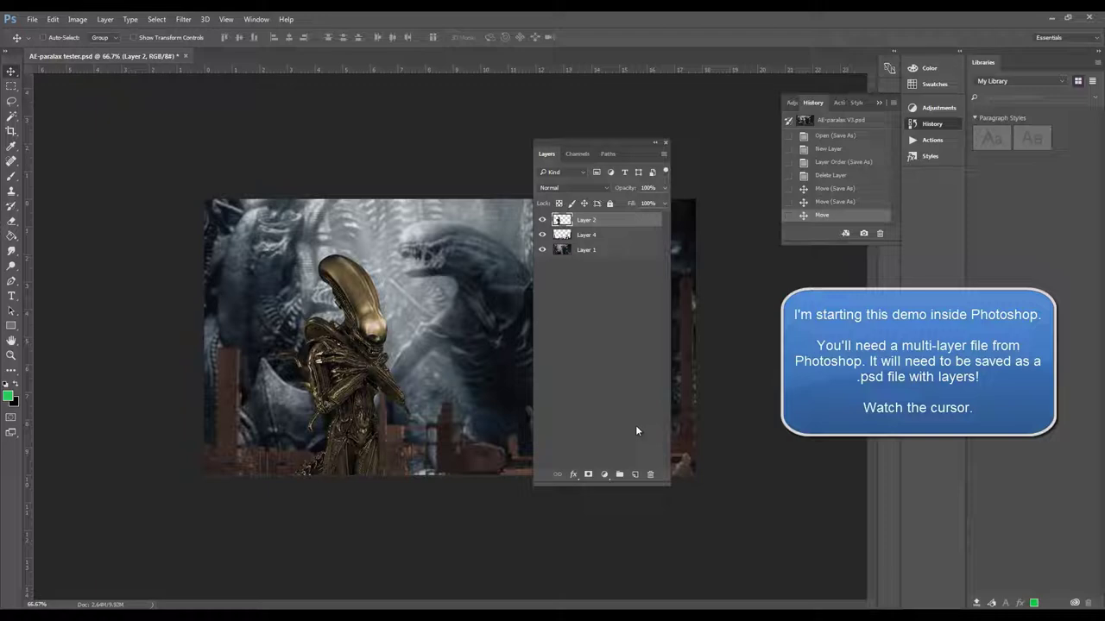
- Save the document with layers as Photoshop PSD named AE-paralax testerV1
left_click(31, 19)
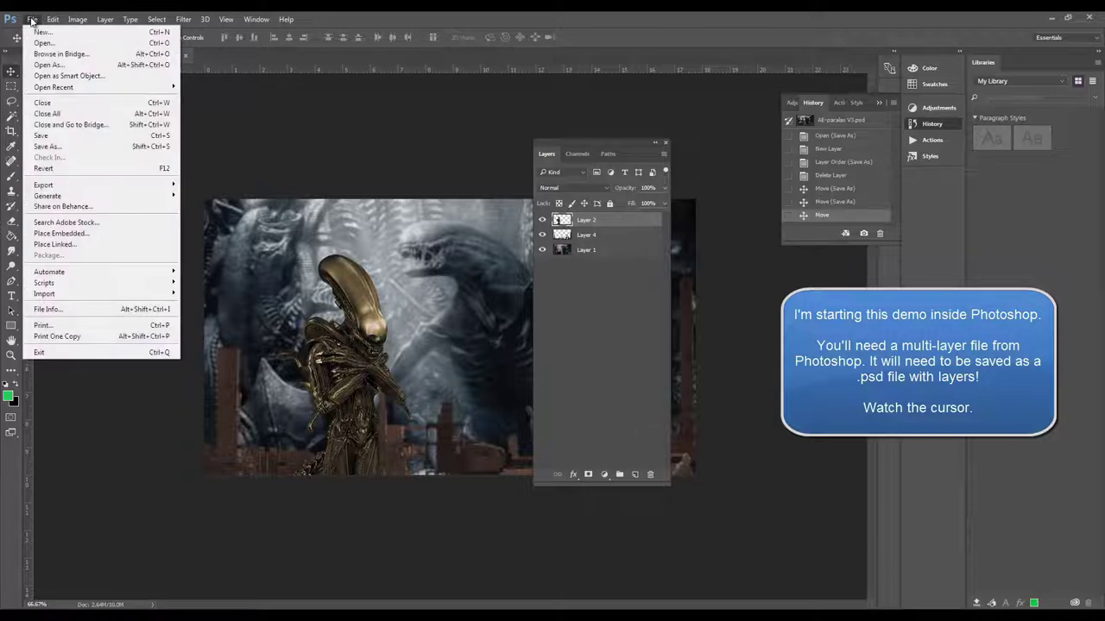
left_click(53, 149)
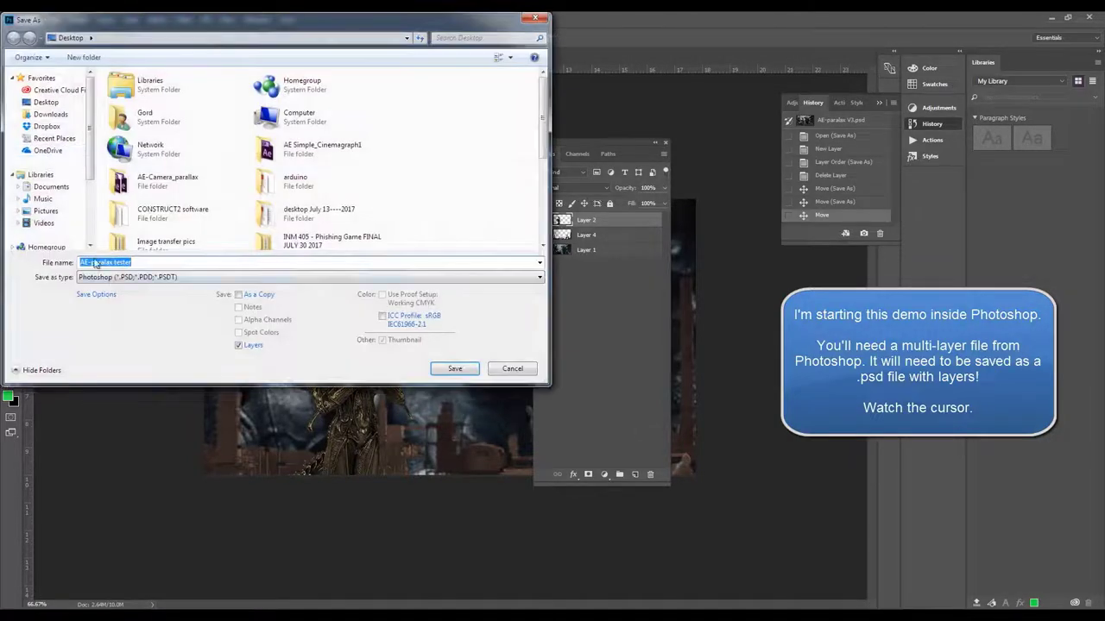
left_click(112, 280)
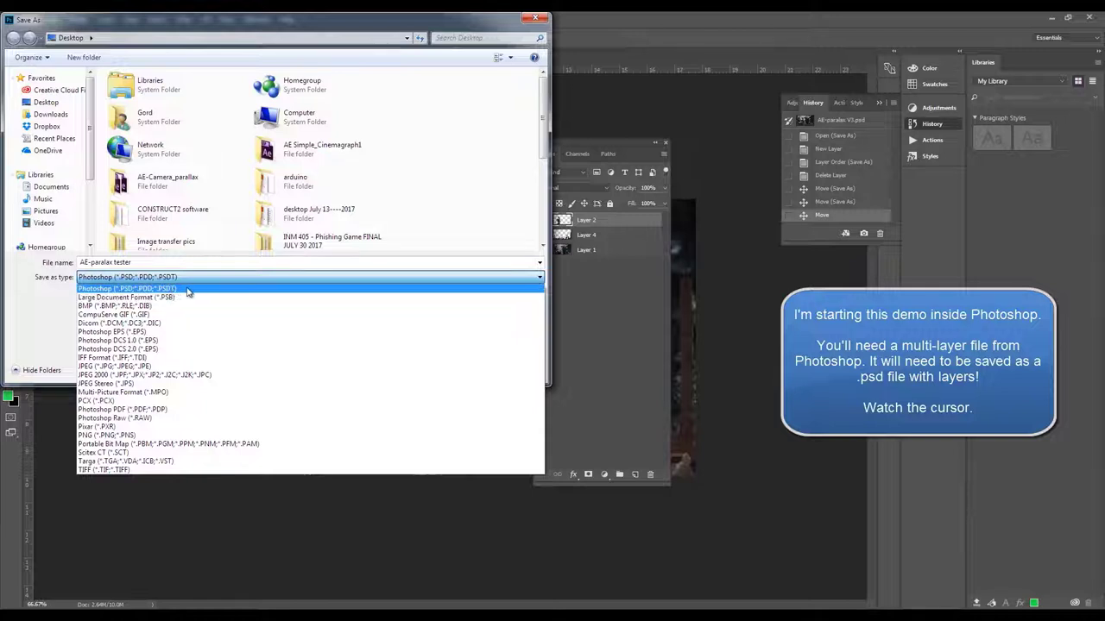
left_click(177, 289)
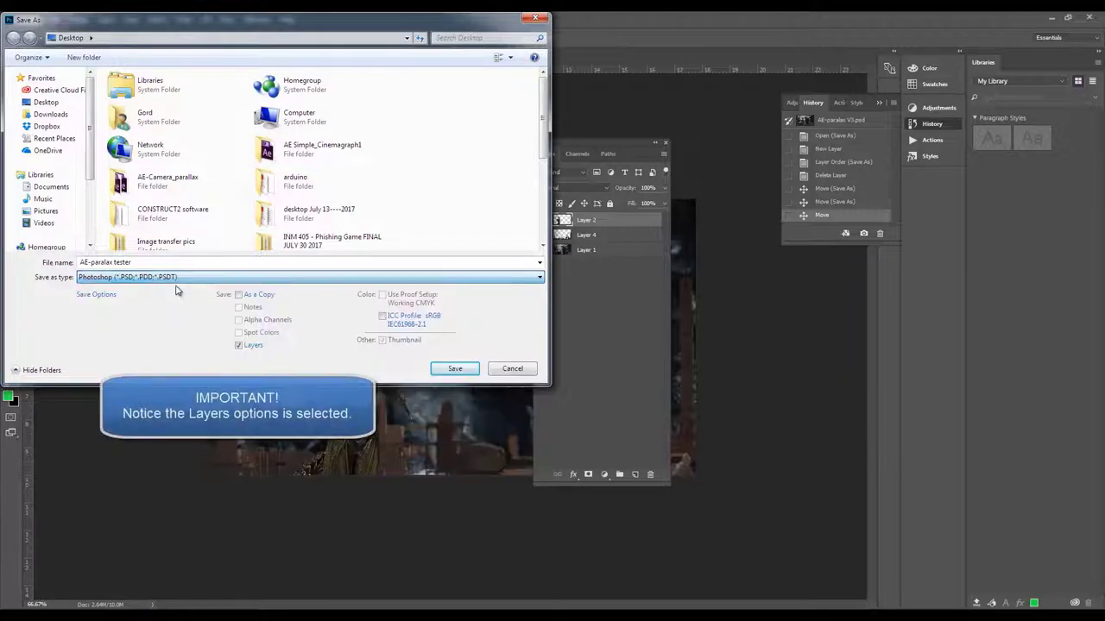
left_click(138, 262)
type("1")
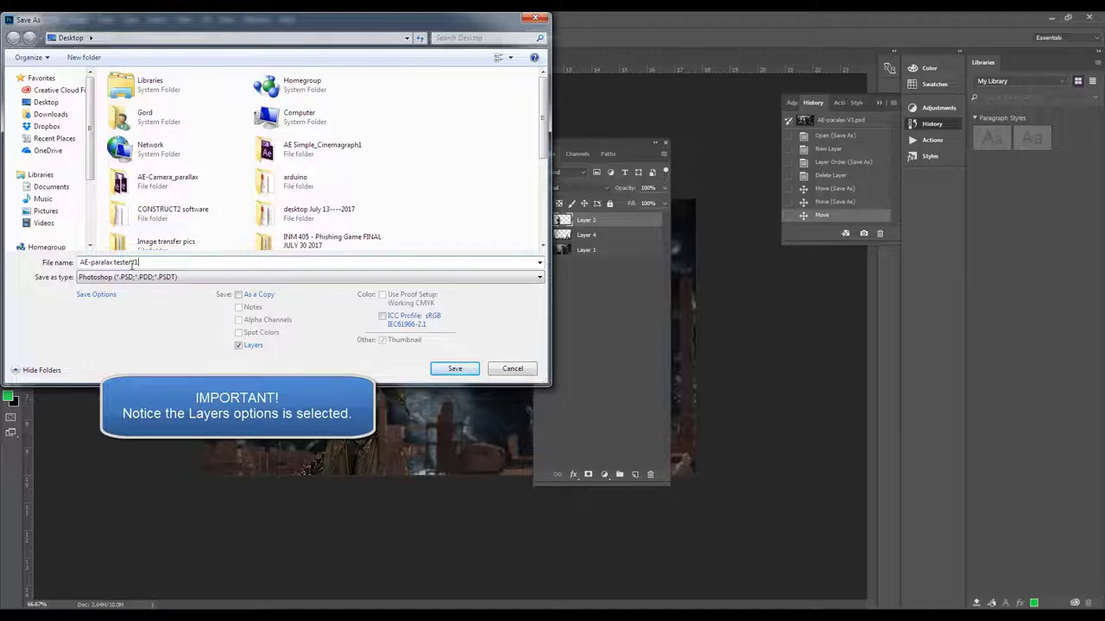
type("V")
left_click(461, 372)
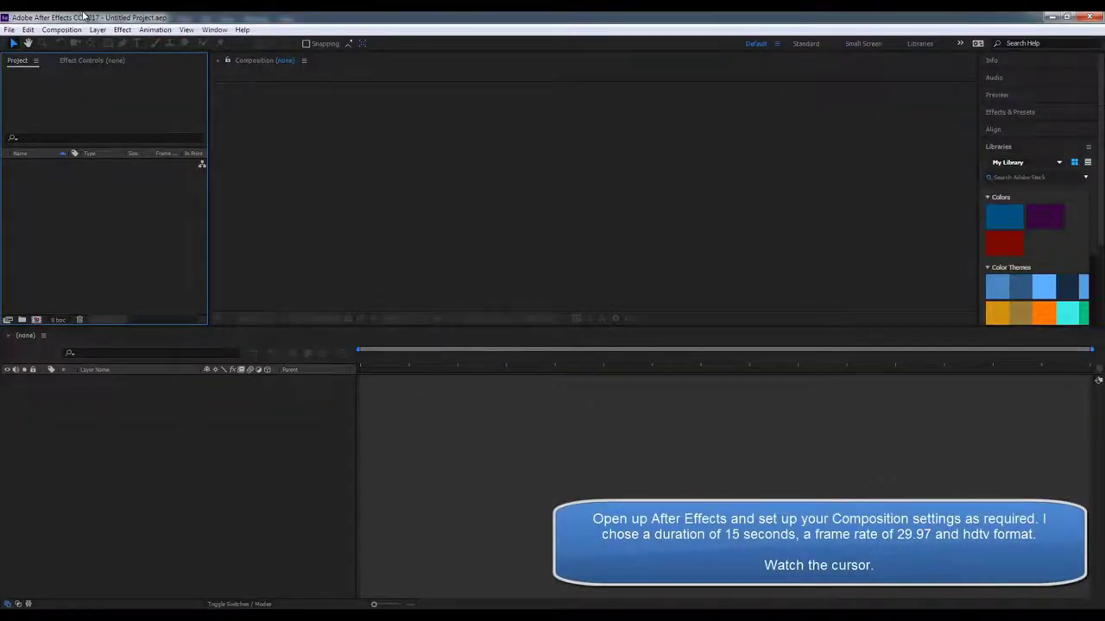
left_click(53, 31)
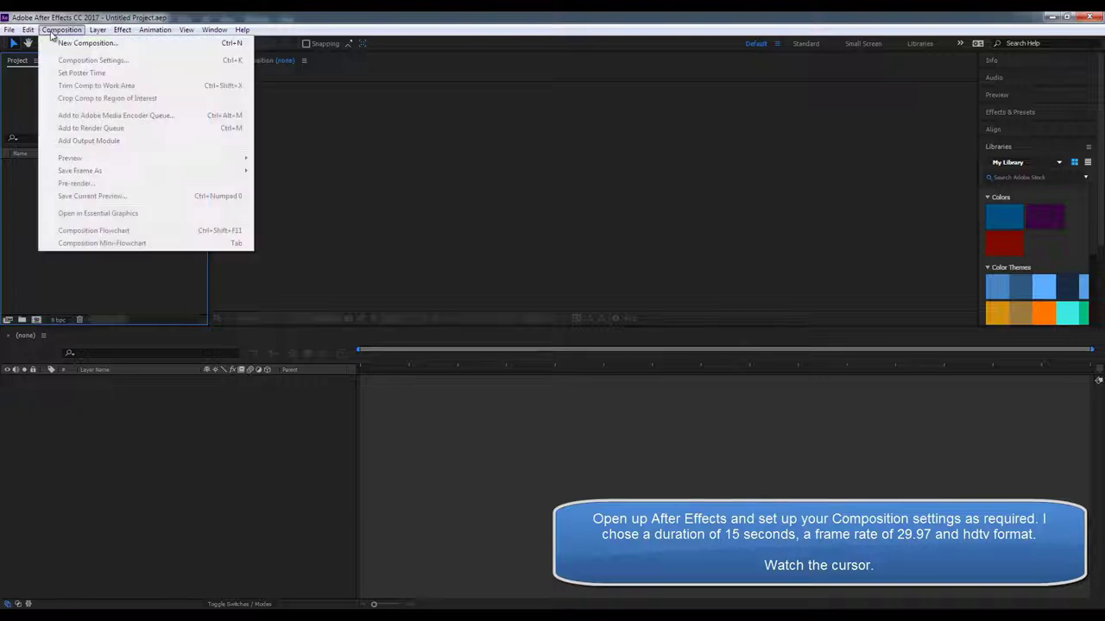
left_click(69, 43)
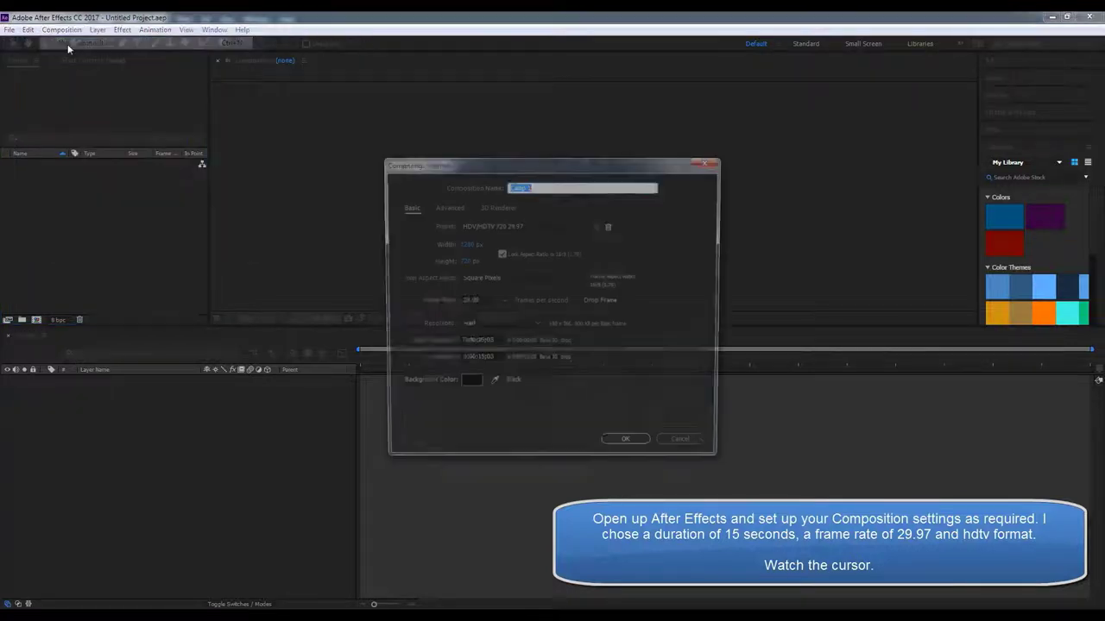
left_click(481, 359)
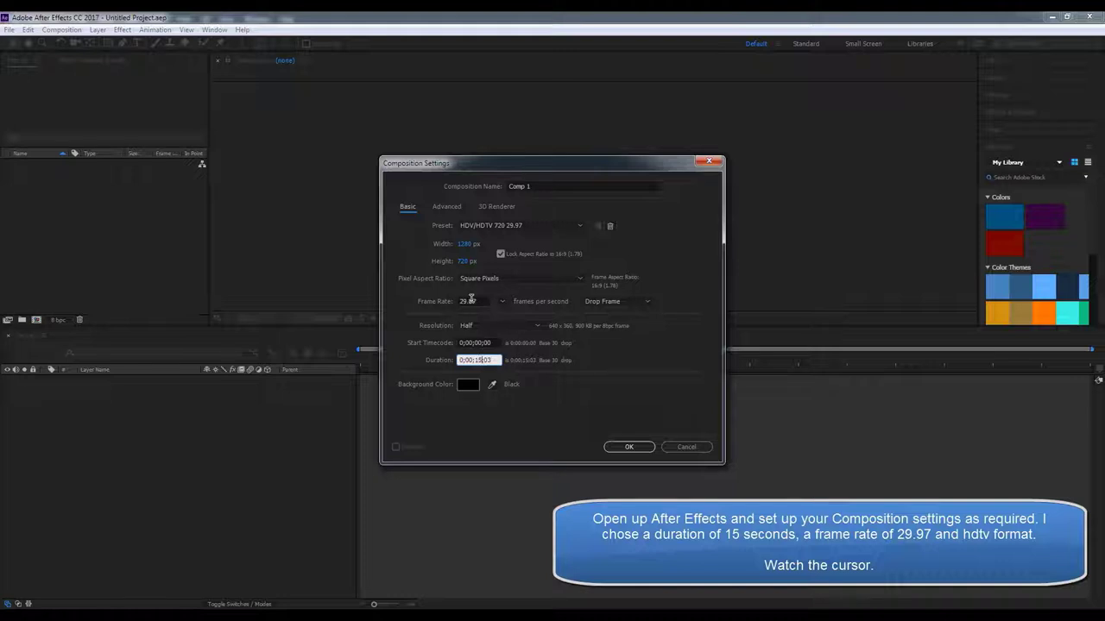
left_click(673, 447)
- Start a file import and select AE-paralax testerV1.psd
left_click(9, 29)
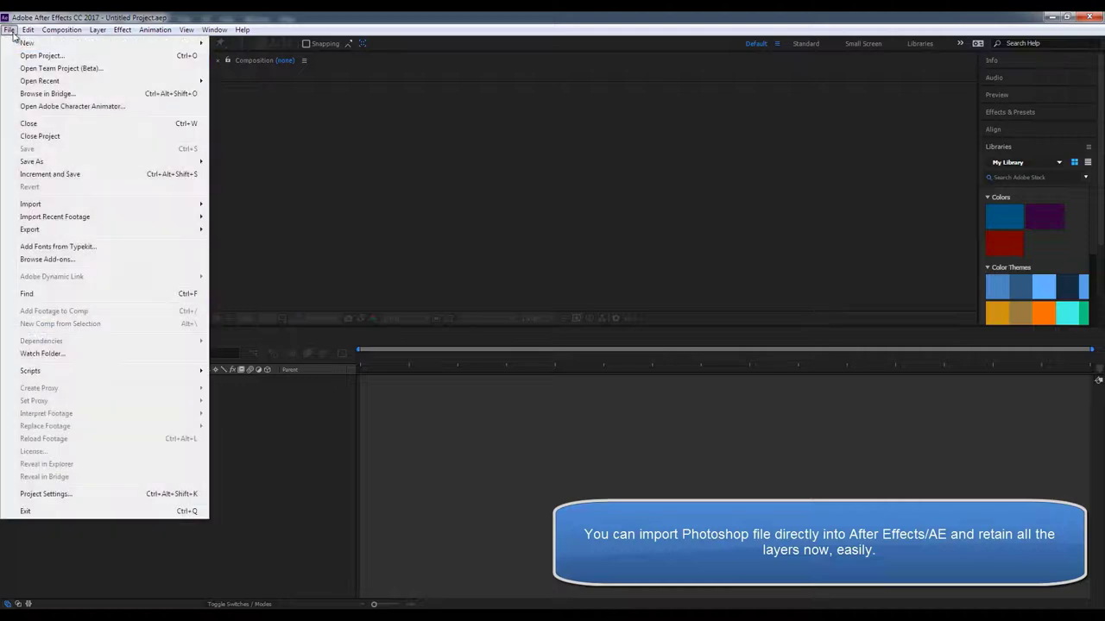
mouse_move(86, 206)
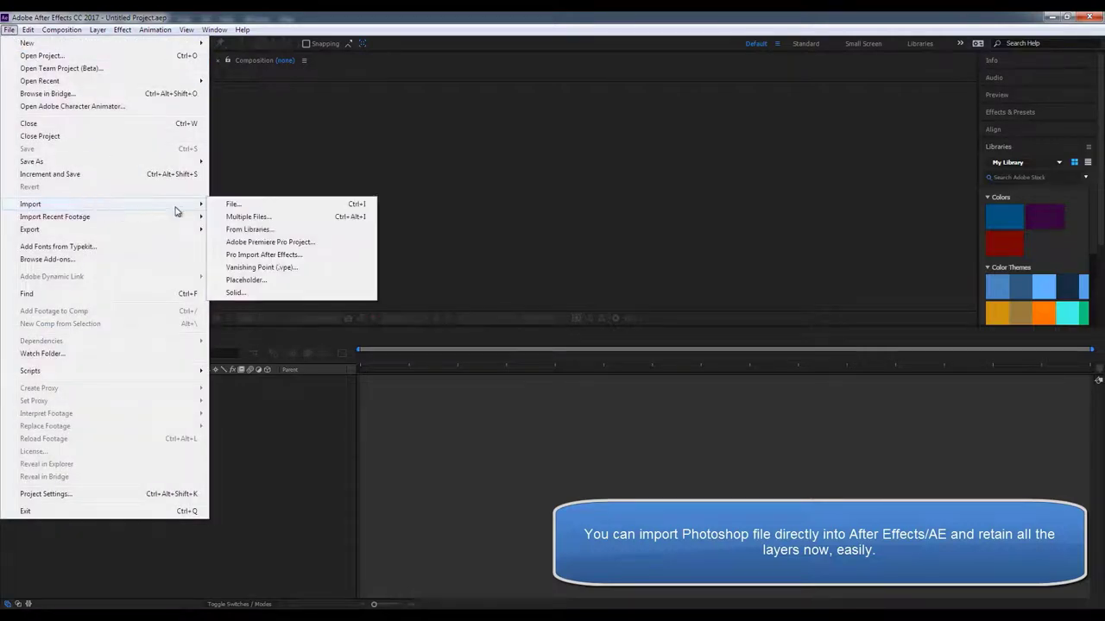
left_click(257, 206)
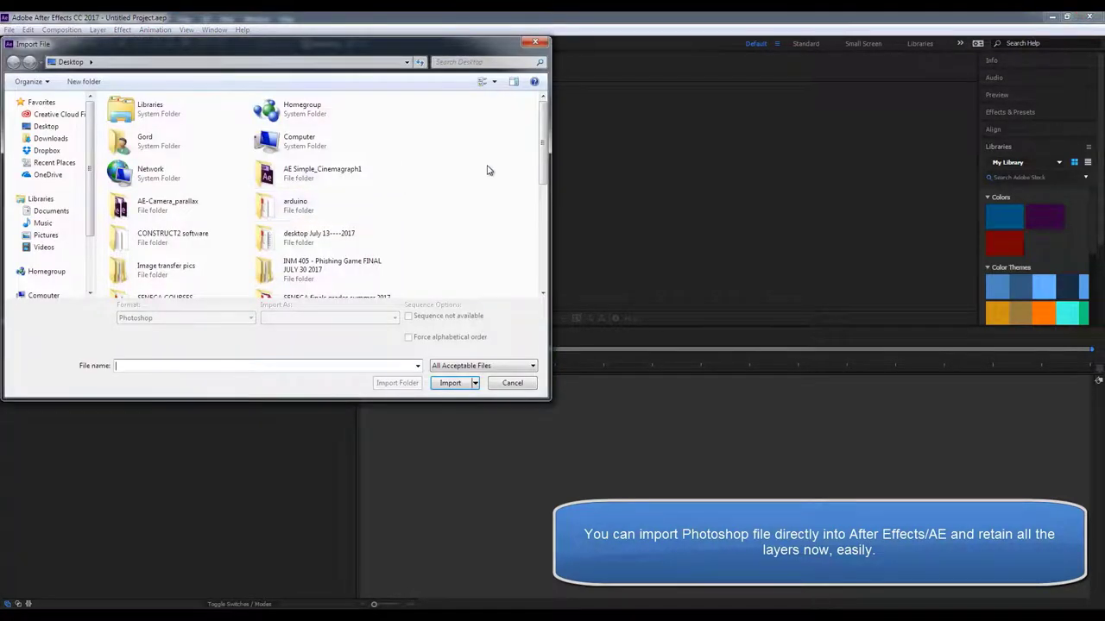
left_click_drag(541, 158, 542, 259)
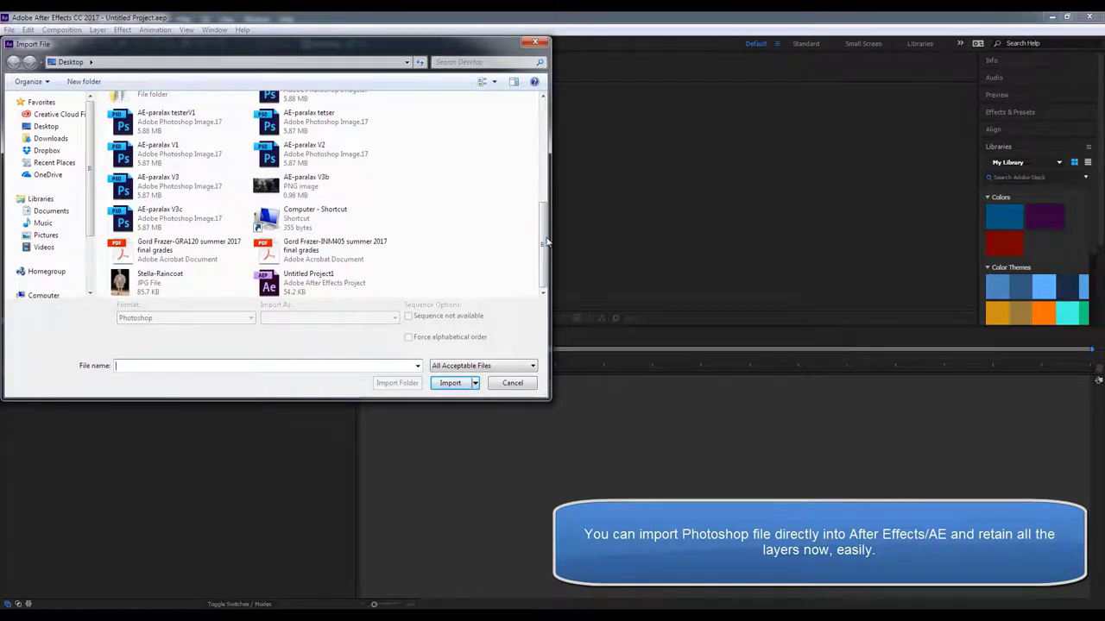
left_click_drag(542, 241, 544, 217)
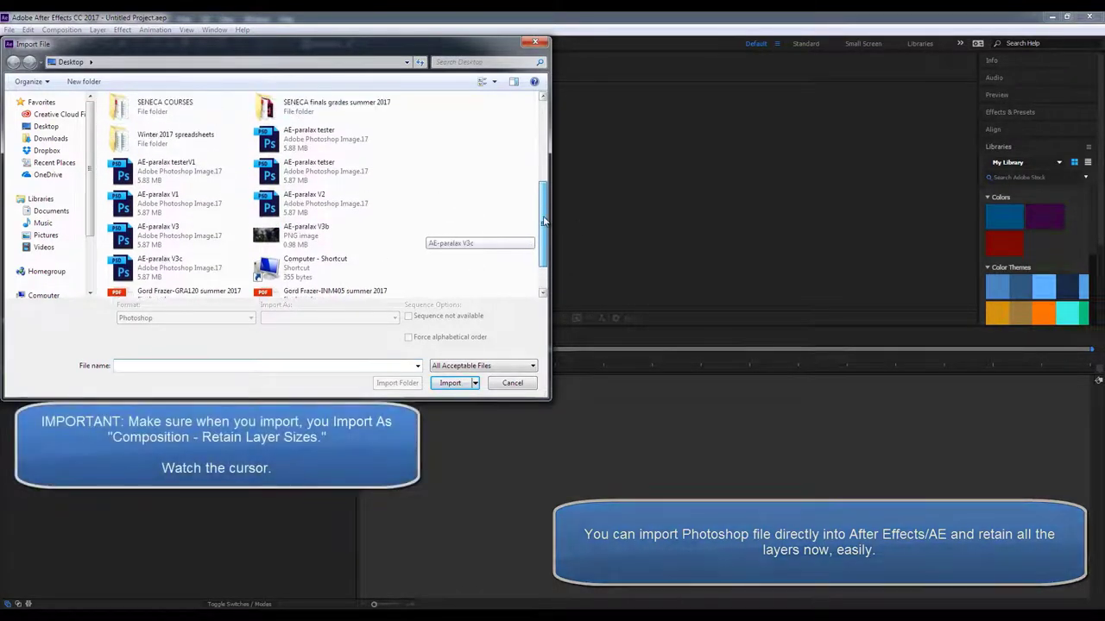
left_click(154, 168)
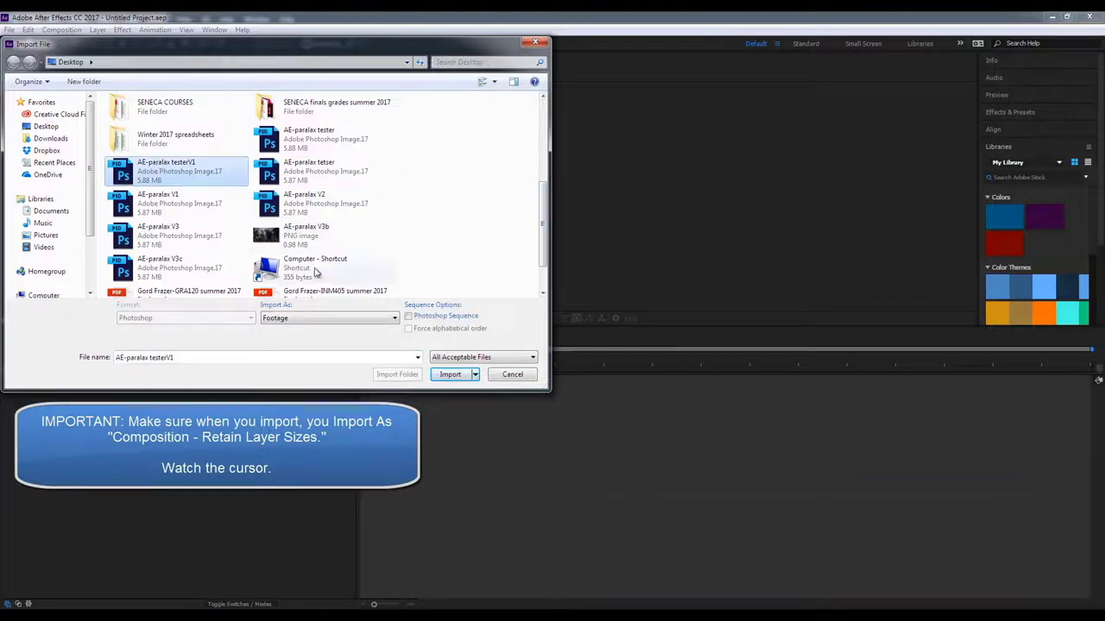
- Import it as Composition - Retain Layer Sizes with editable layer styles
left_click(337, 318)
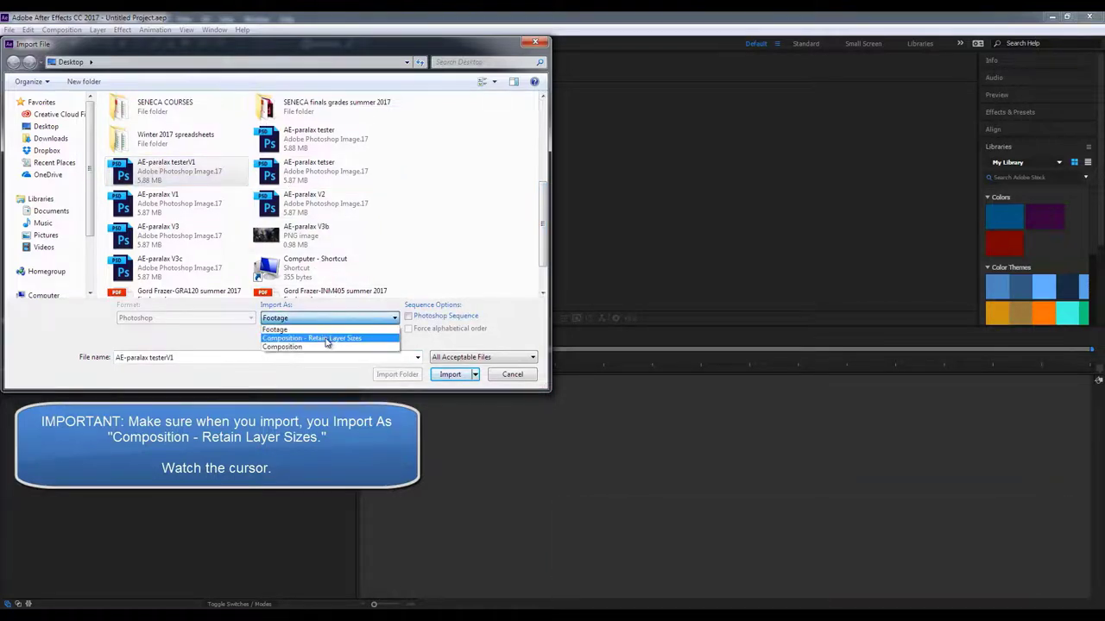
left_click(328, 339)
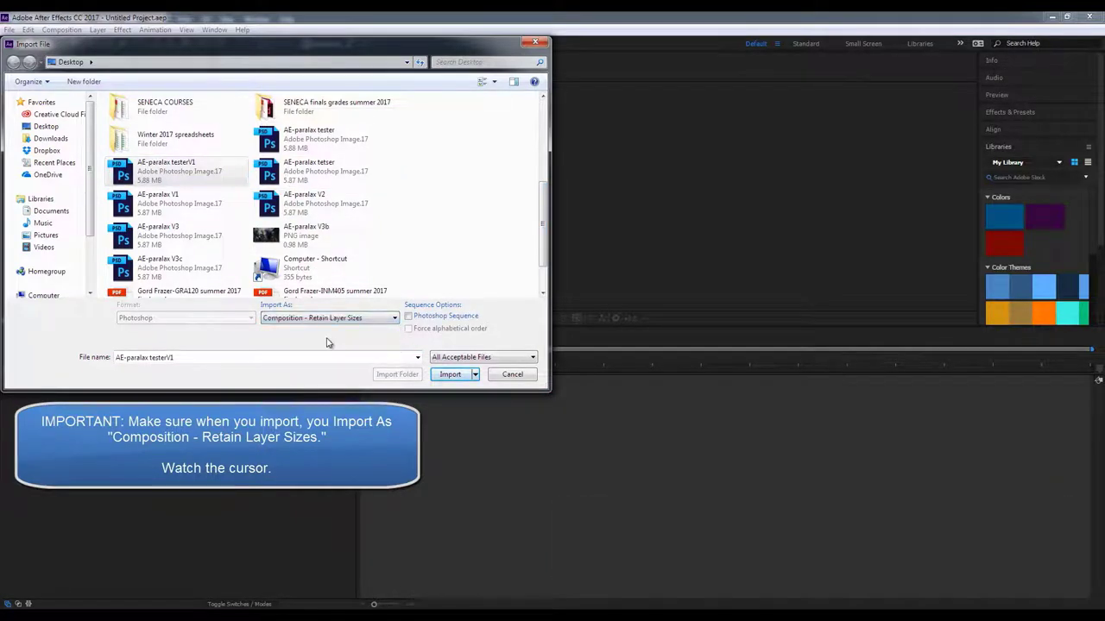
left_click(446, 376)
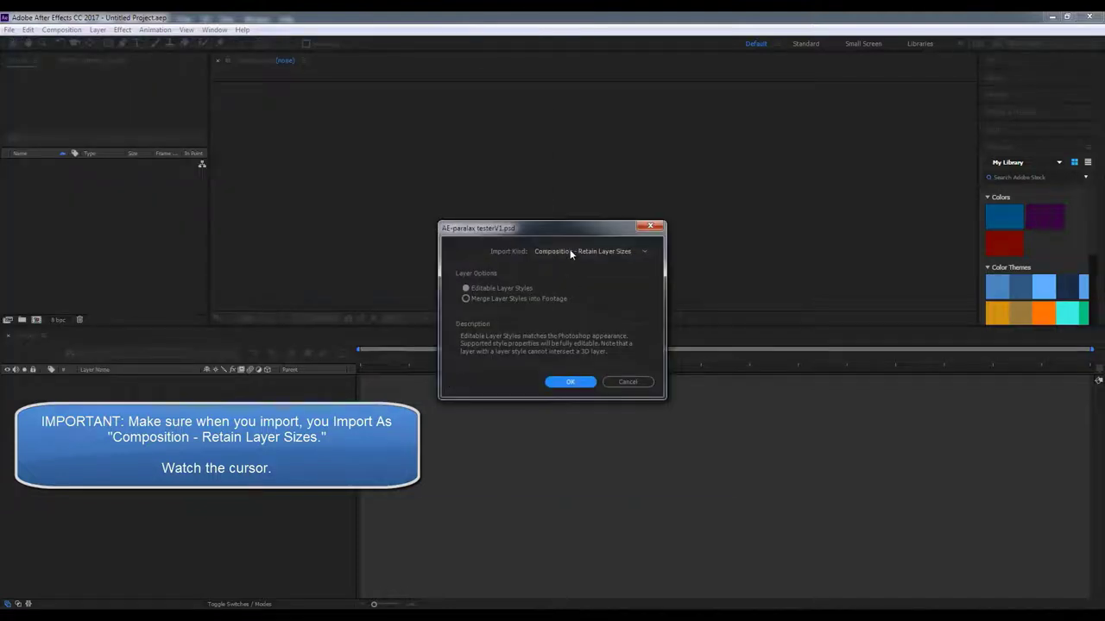
left_click(570, 252)
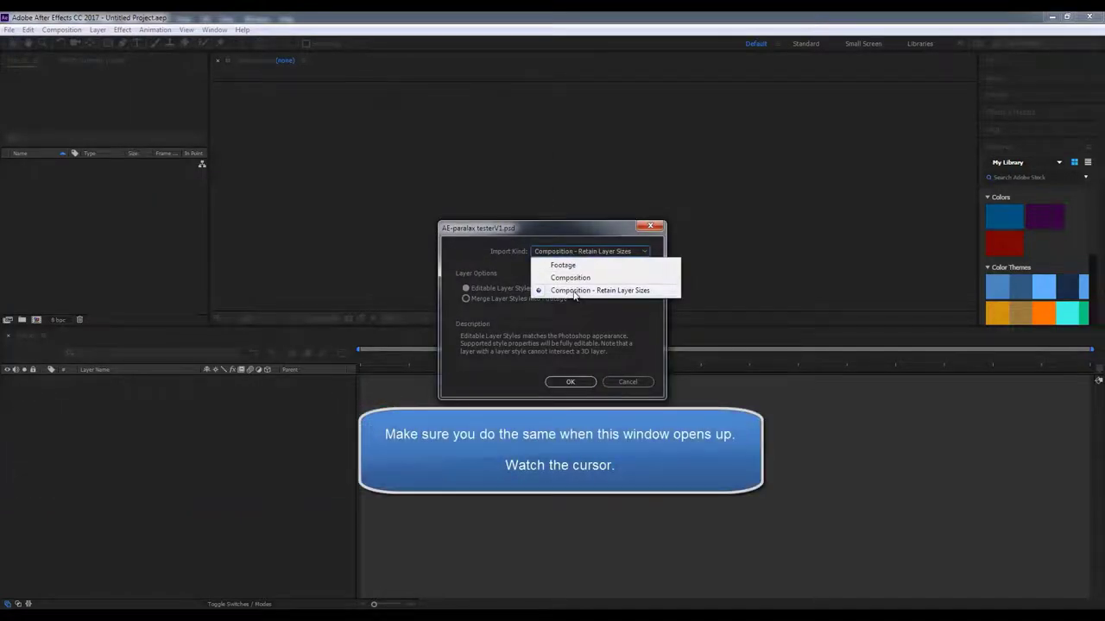
left_click(574, 292)
left_click(467, 289)
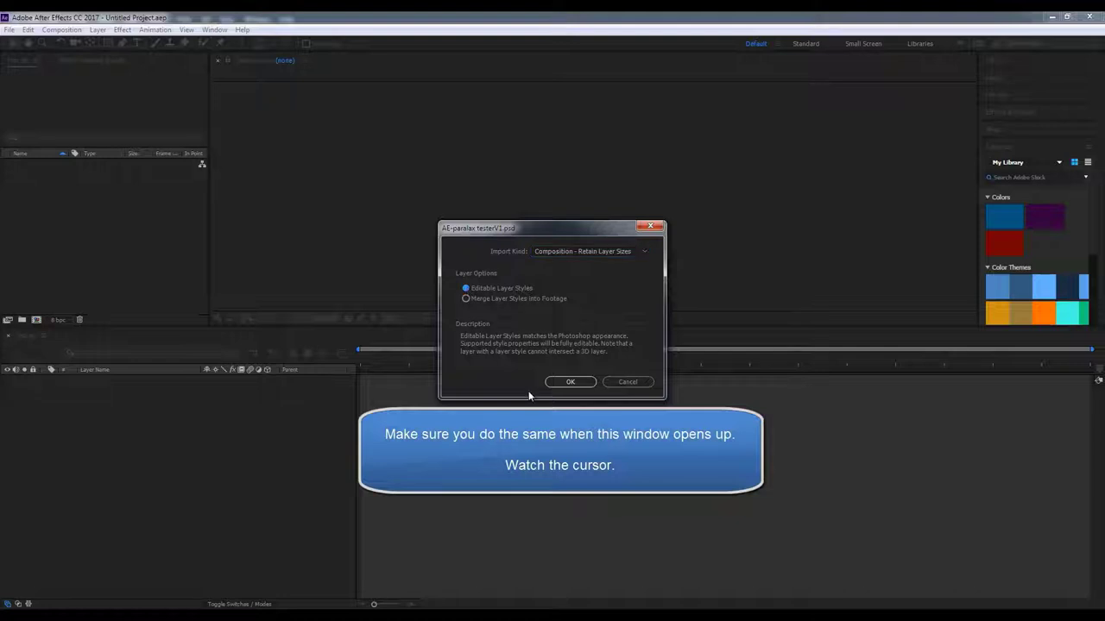
left_click(565, 383)
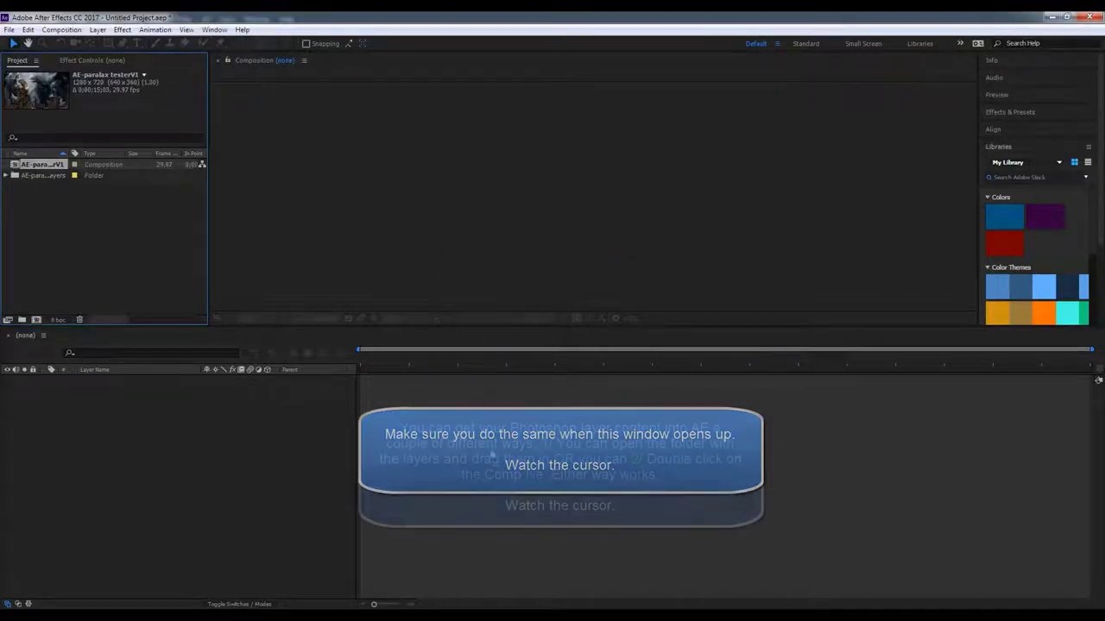
- Open the AE-paralax testerV1 composition and briefly expand its layers folder
double_click(14, 166)
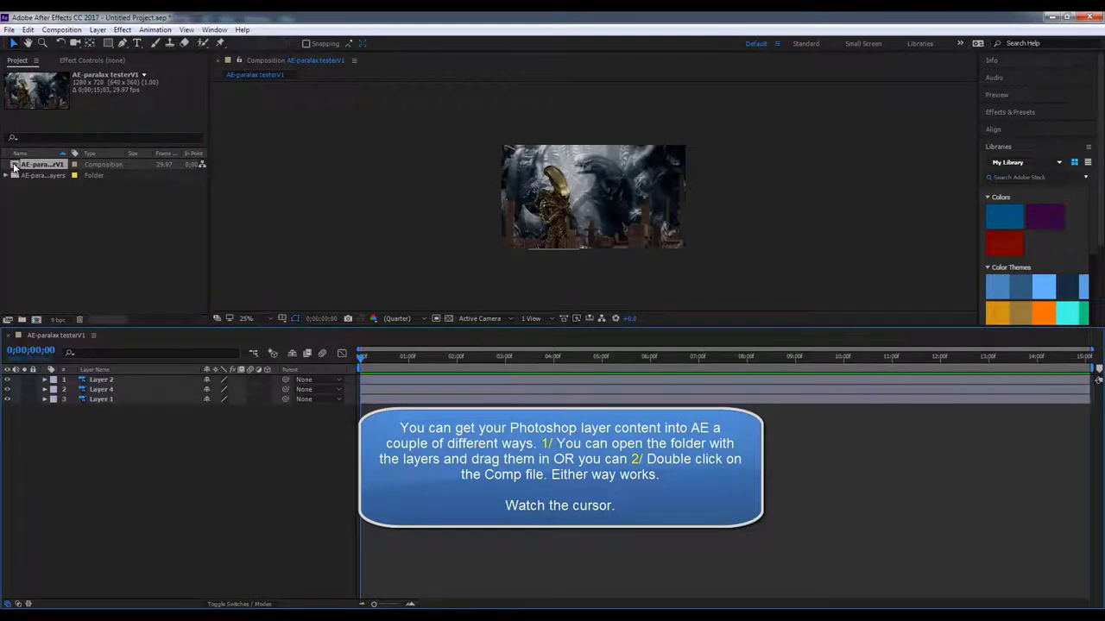
left_click(6, 176)
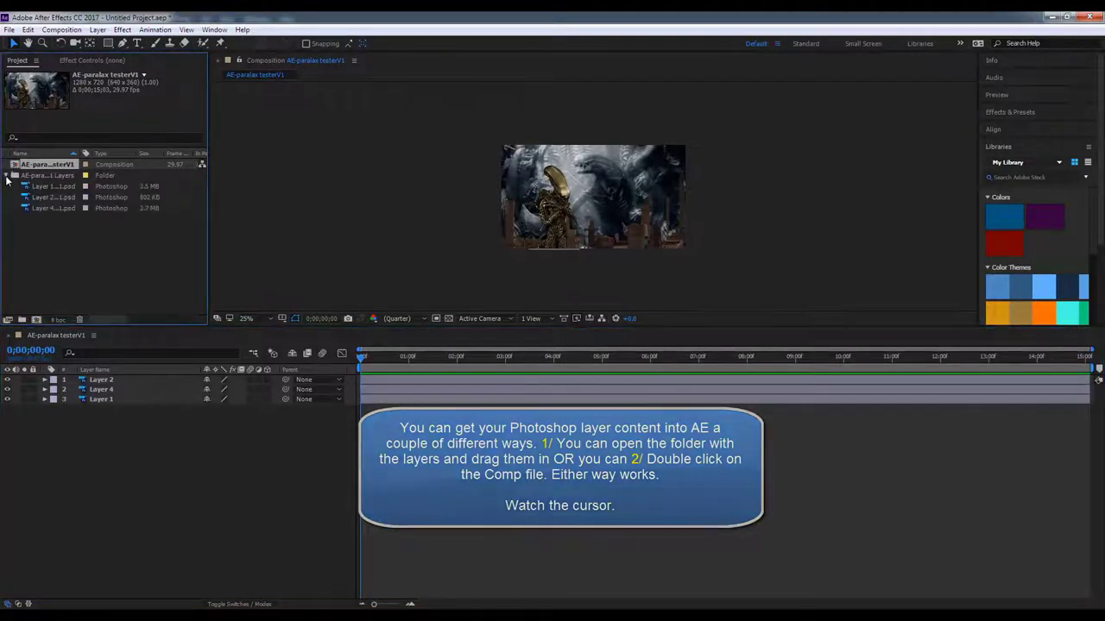
left_click(6, 176)
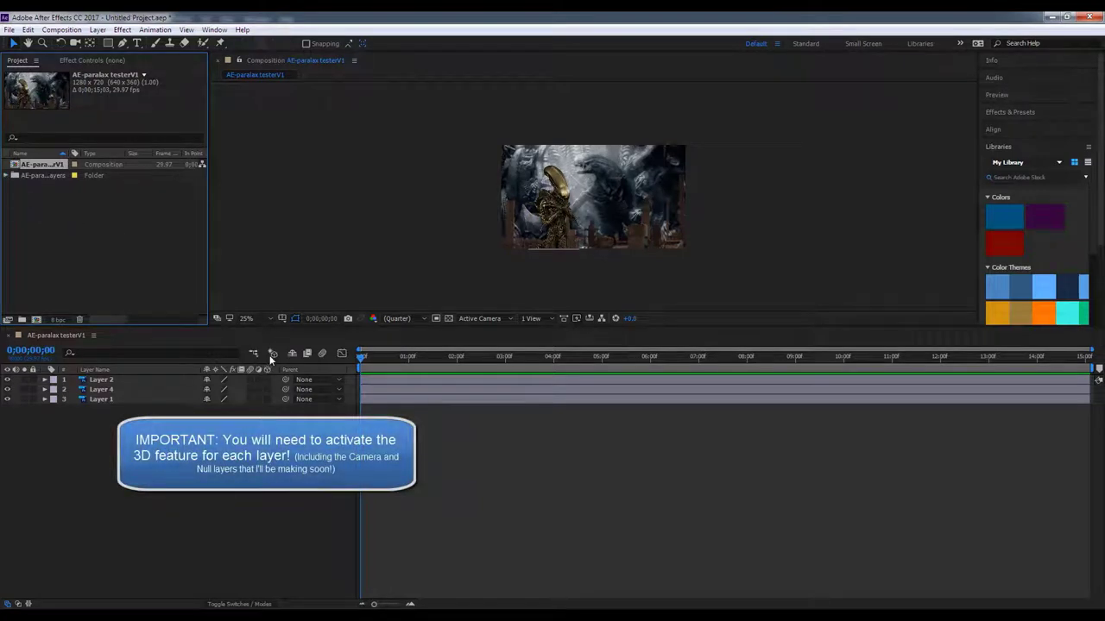
- Turn on 3D for Layer 2, Layer 4 and Layer 1
left_click(266, 380)
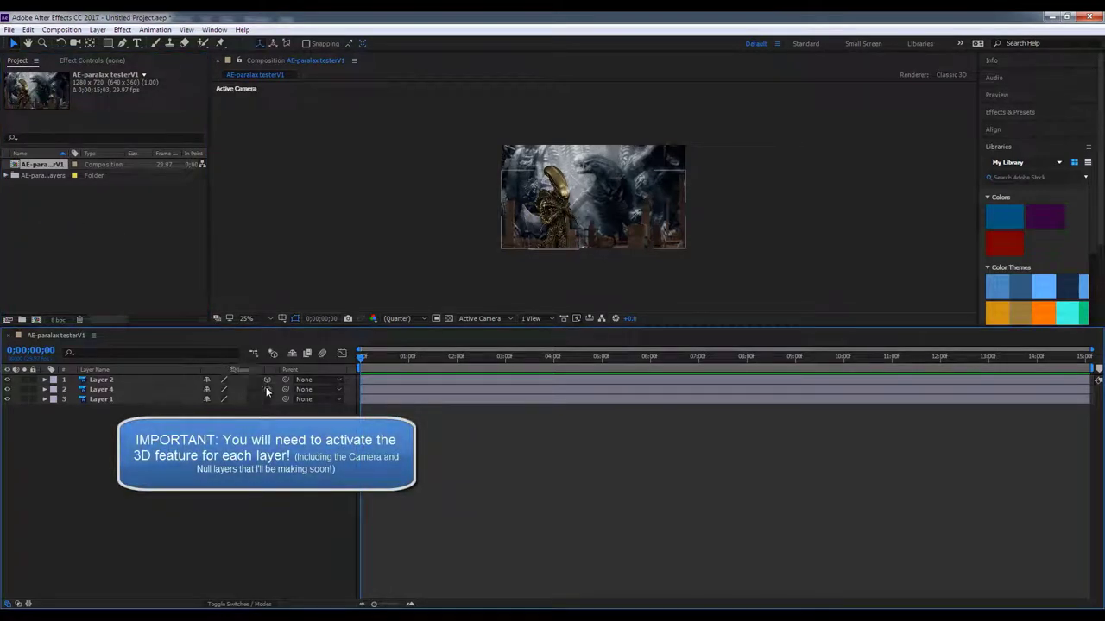
left_click(267, 389)
left_click(266, 399)
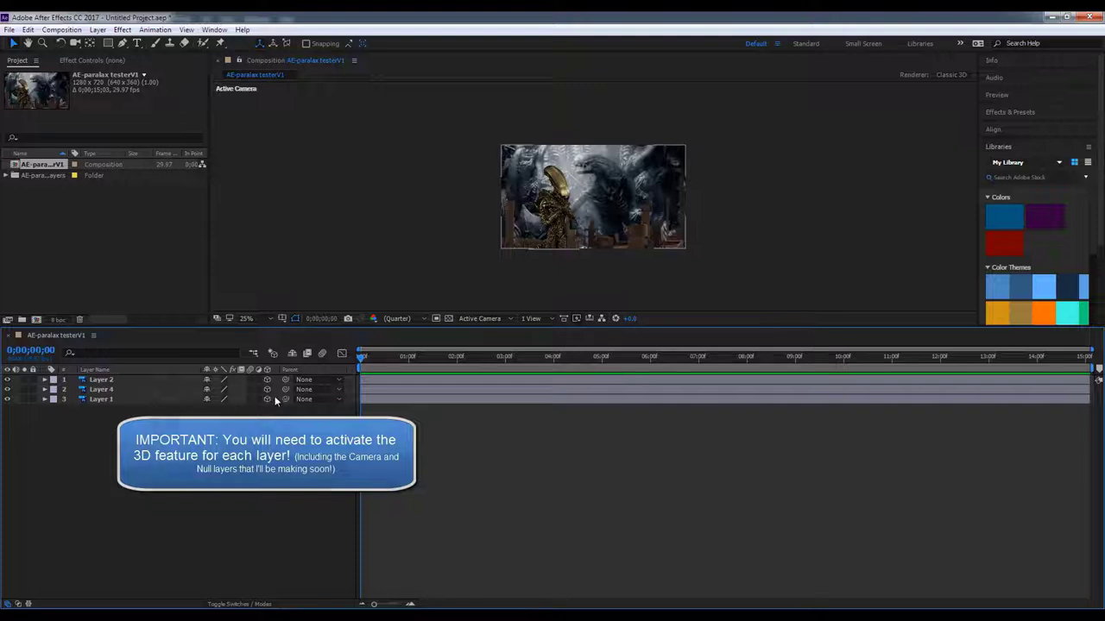
left_click(552, 319)
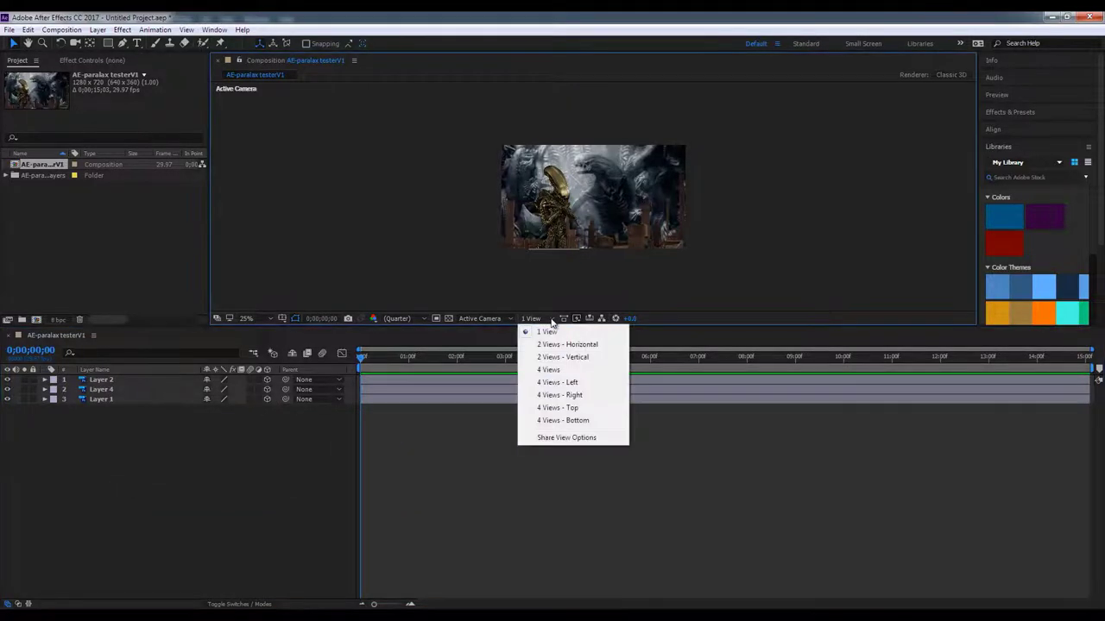
- Switch the viewer to 2 Views and add a camera named Camera movement
left_click(549, 346)
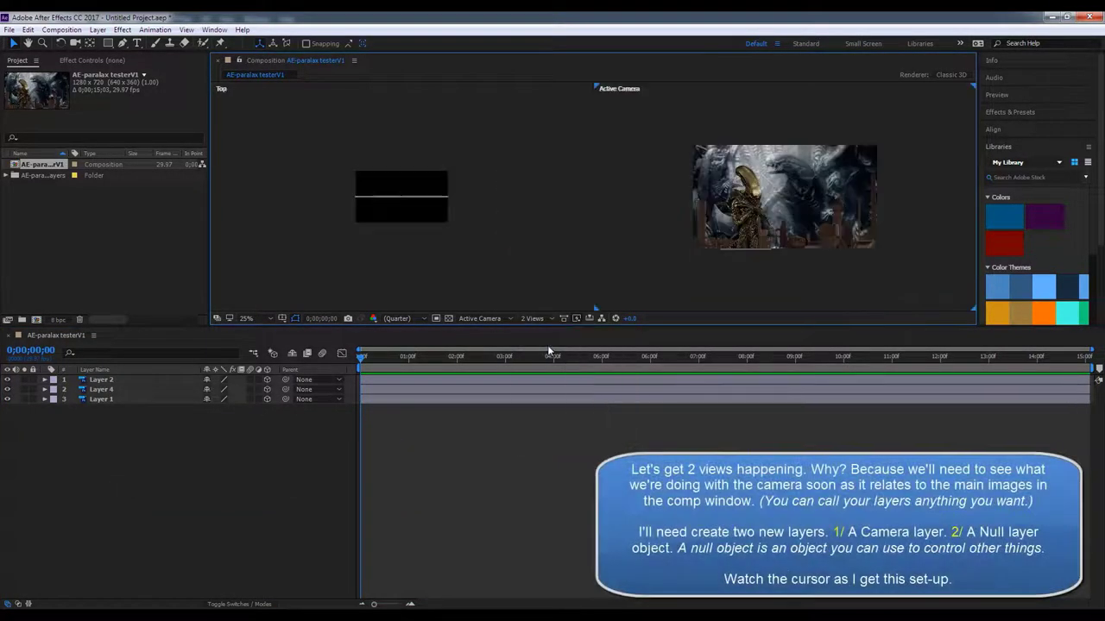
right_click(295, 249)
right_click(641, 251)
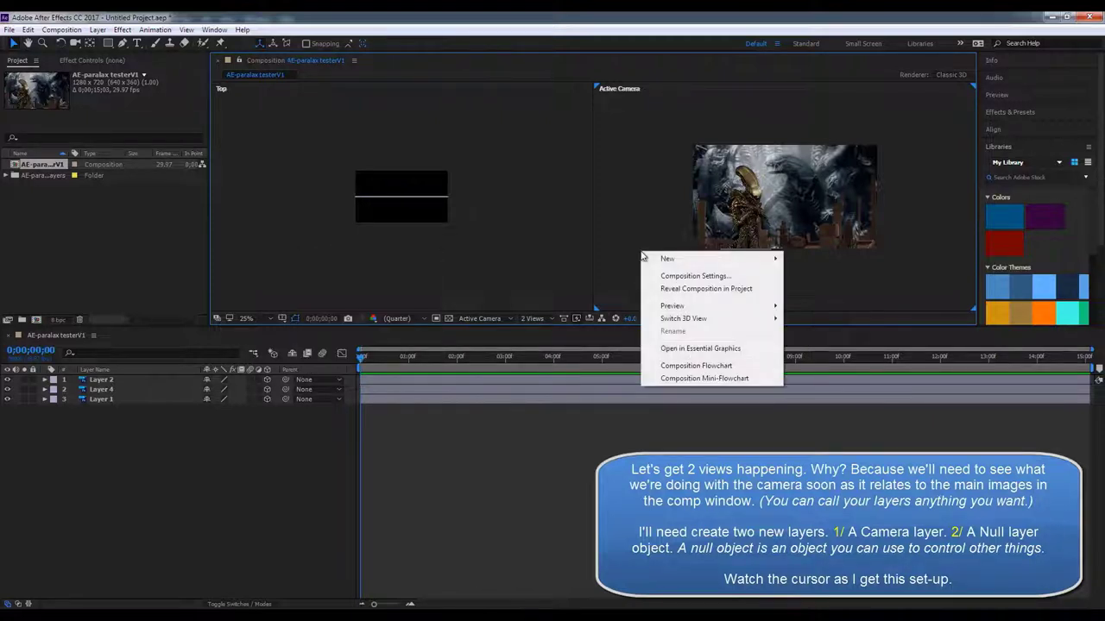
mouse_move(663, 259)
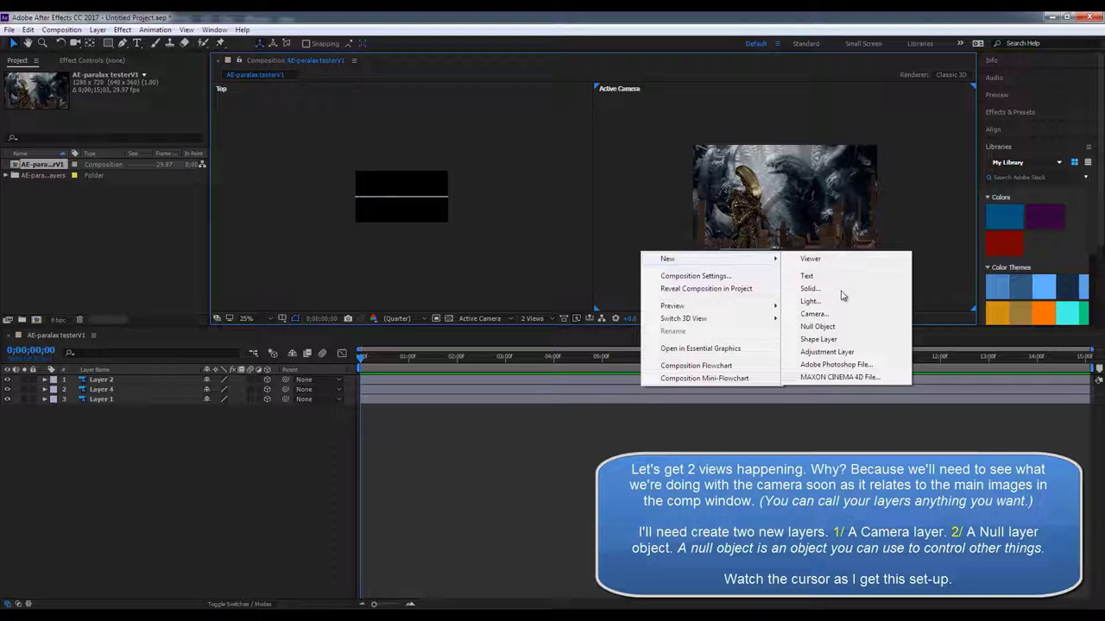
left_click(837, 314)
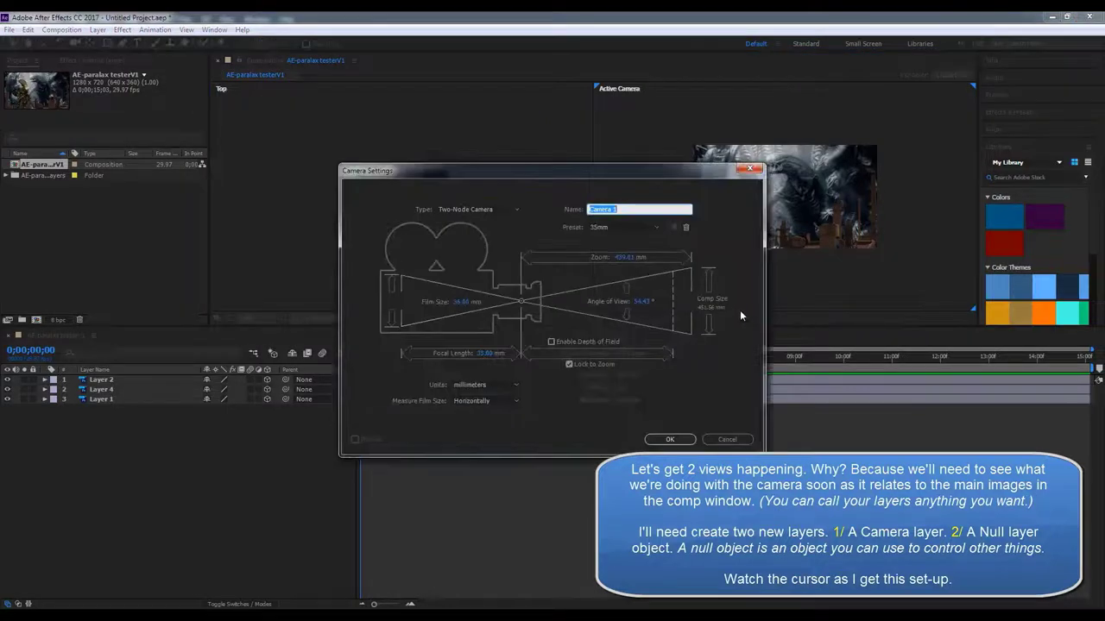
left_click(626, 207)
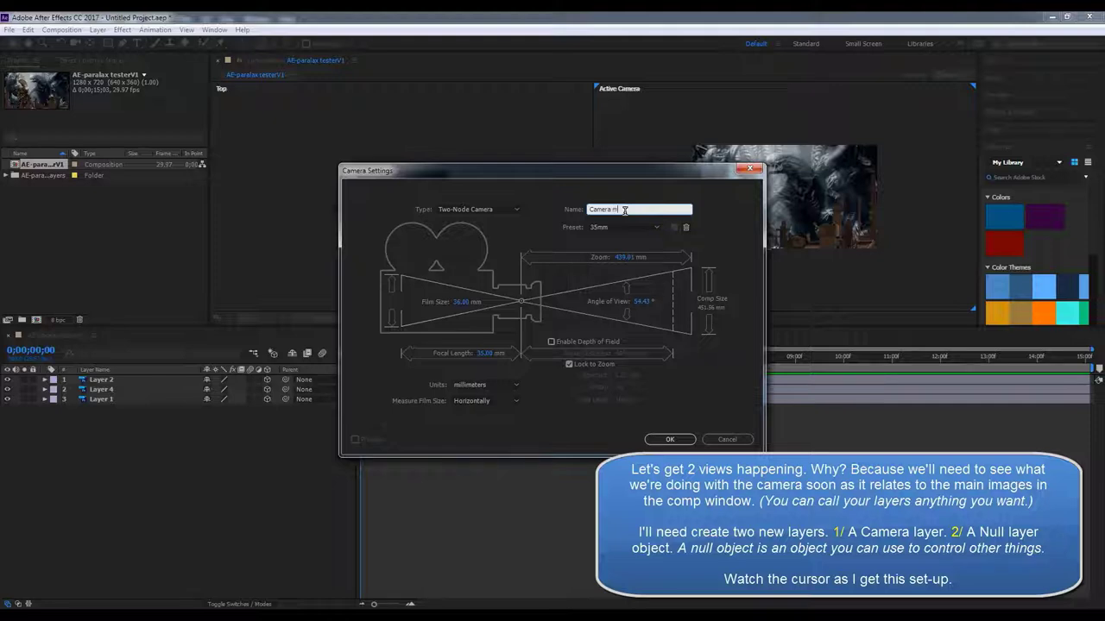
type("ovement")
left_click(677, 441)
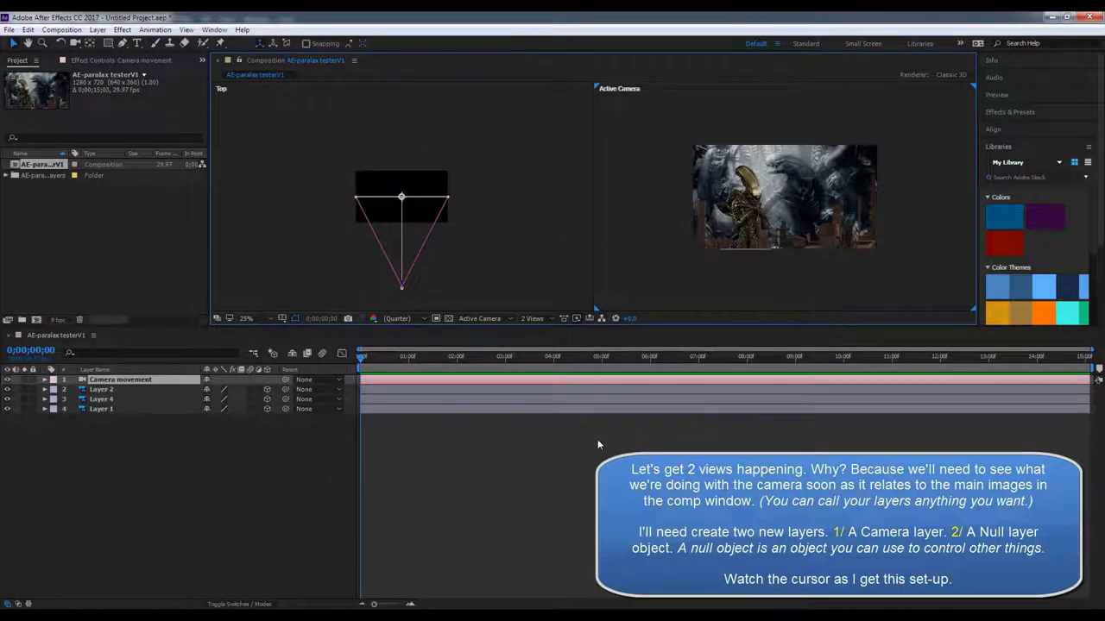
- Add a null object and rename it camera settings
right_click(638, 257)
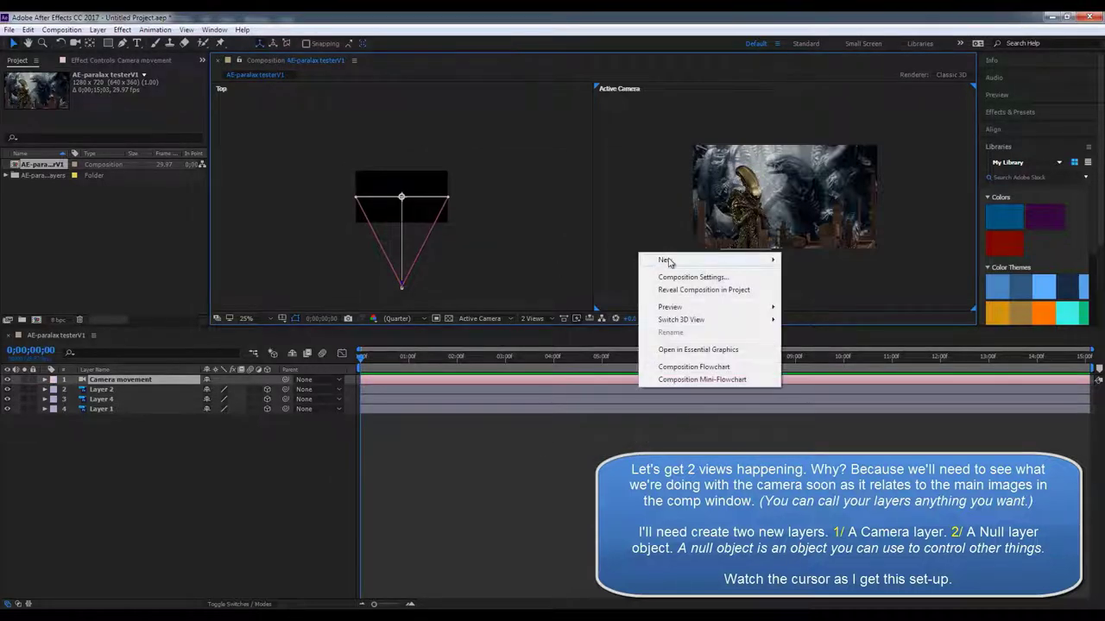
mouse_move(664, 259)
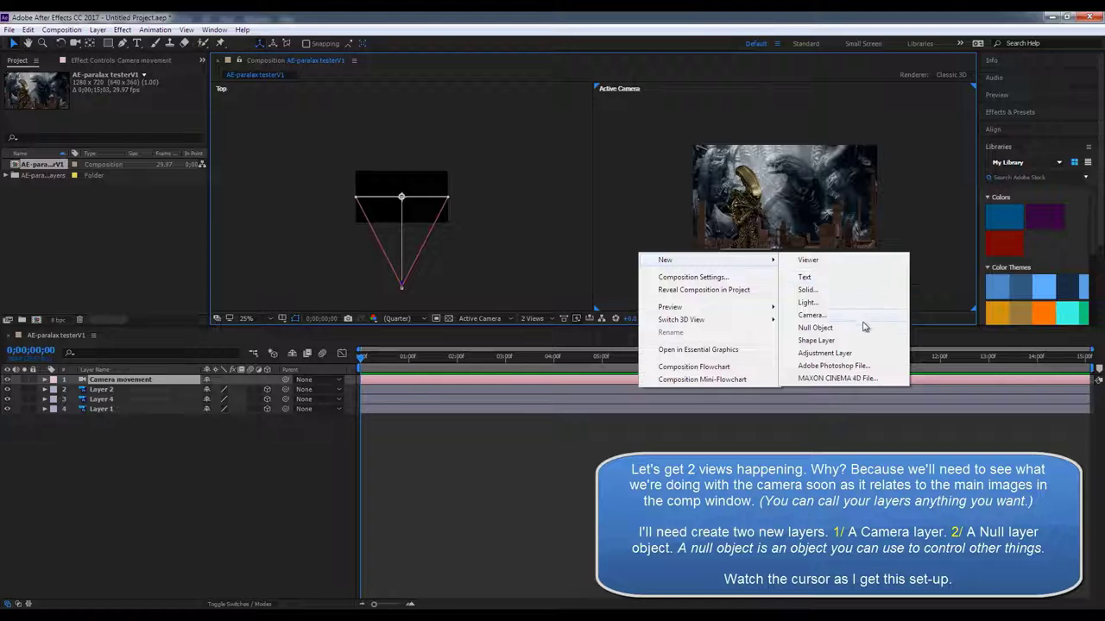
left_click(863, 328)
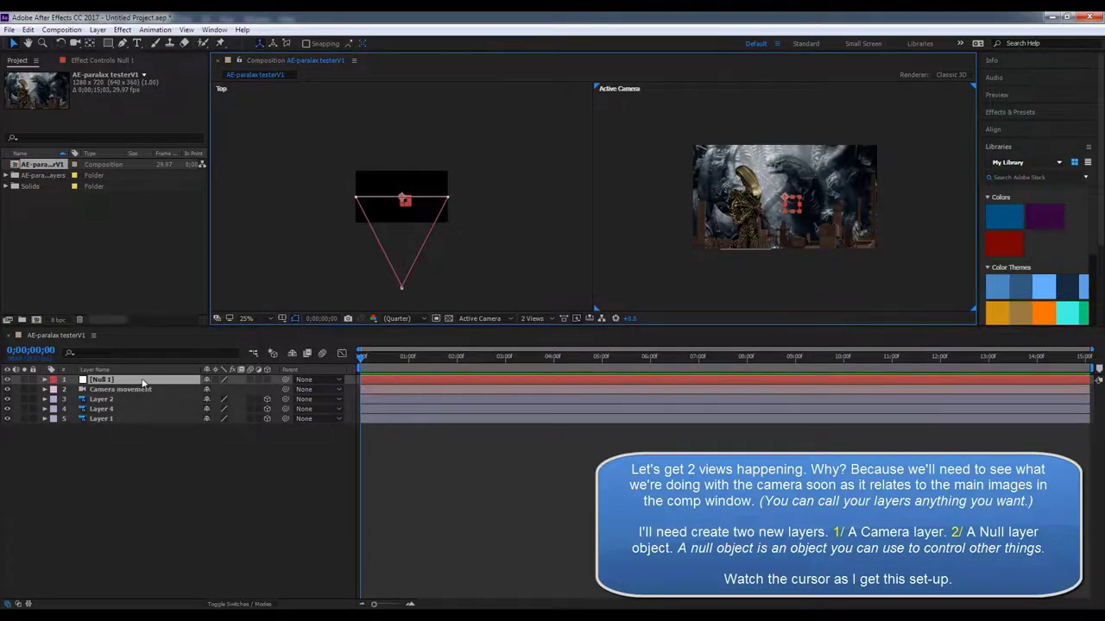
right_click(144, 381)
left_click(200, 603)
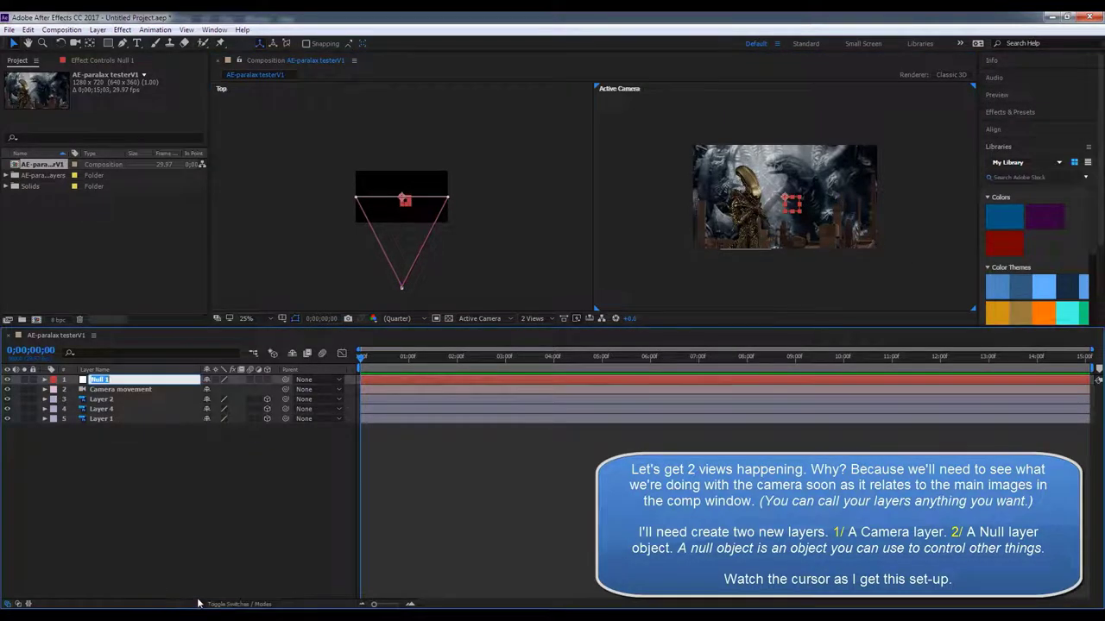
type("cam")
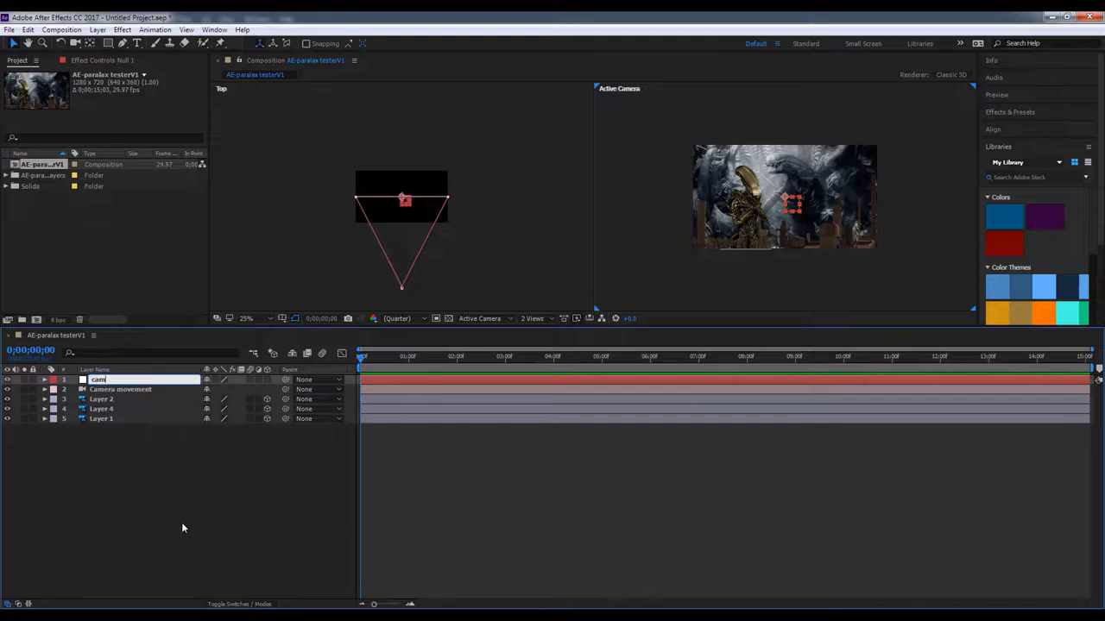
type("era settin")
type("gs")
key("Return")
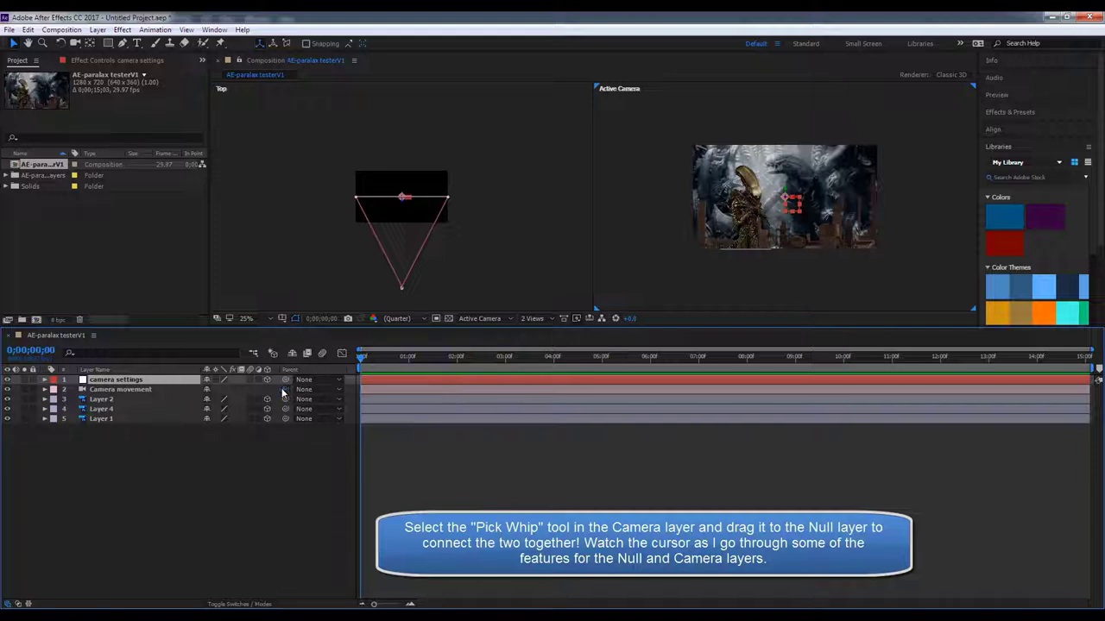
- Parent Camera movement to the camera settings null and reveal the null's Transform properties
left_click_drag(282, 390, 143, 382)
left_click(46, 380)
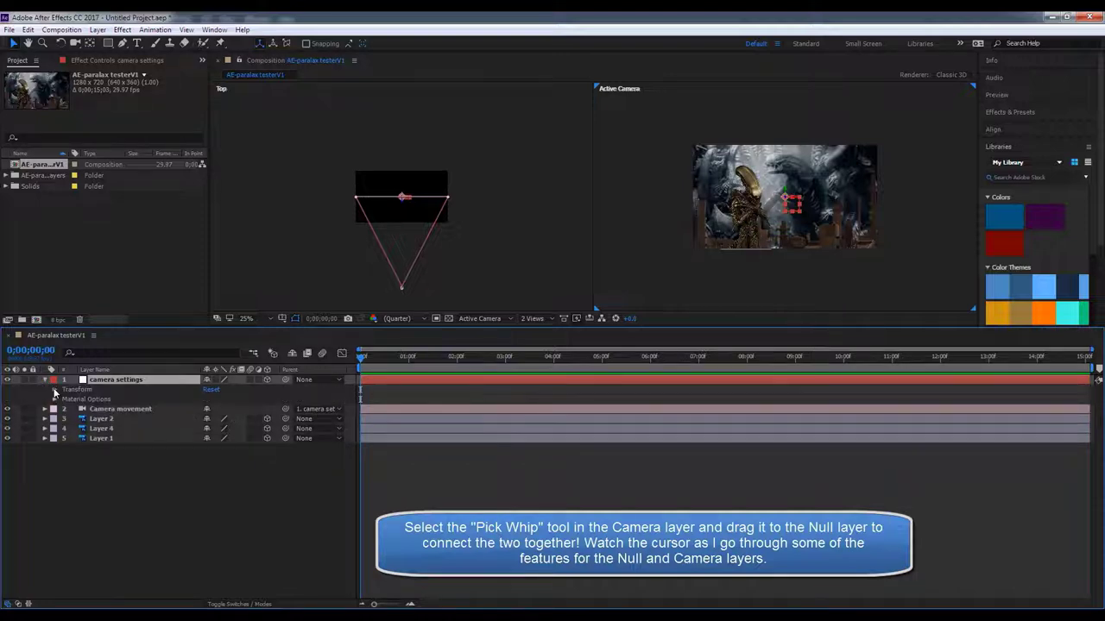
left_click(55, 390)
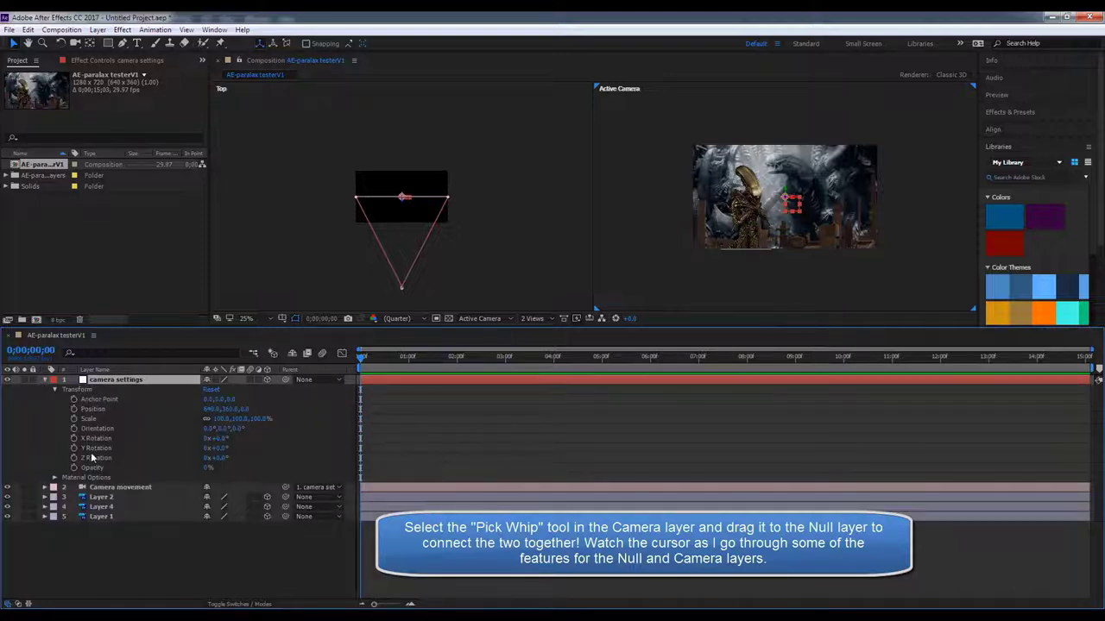
left_click(267, 380)
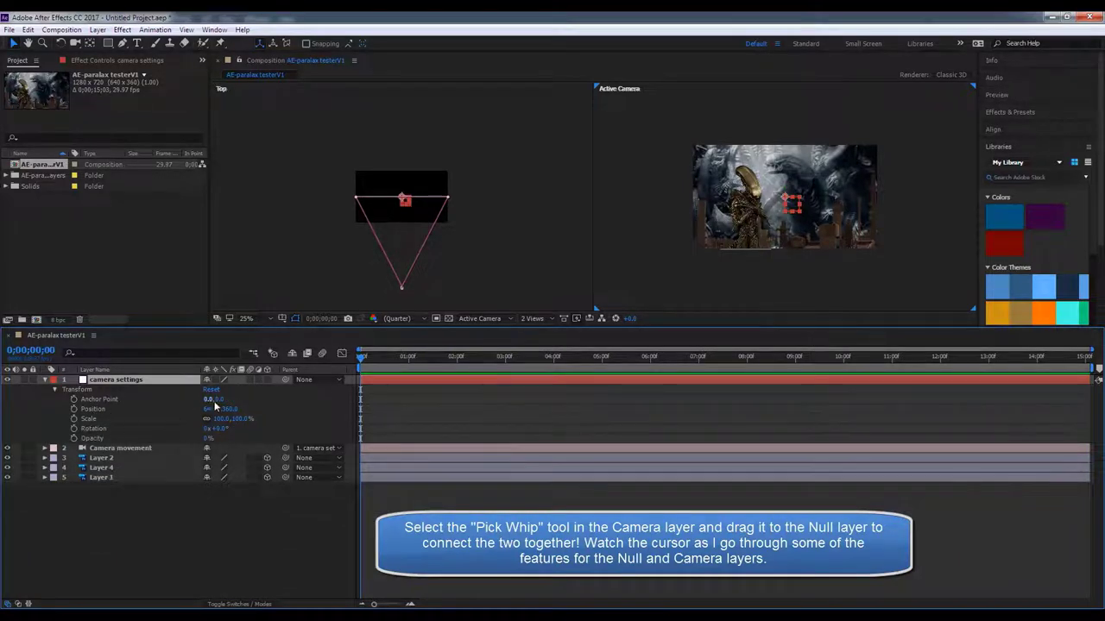
left_click(266, 379)
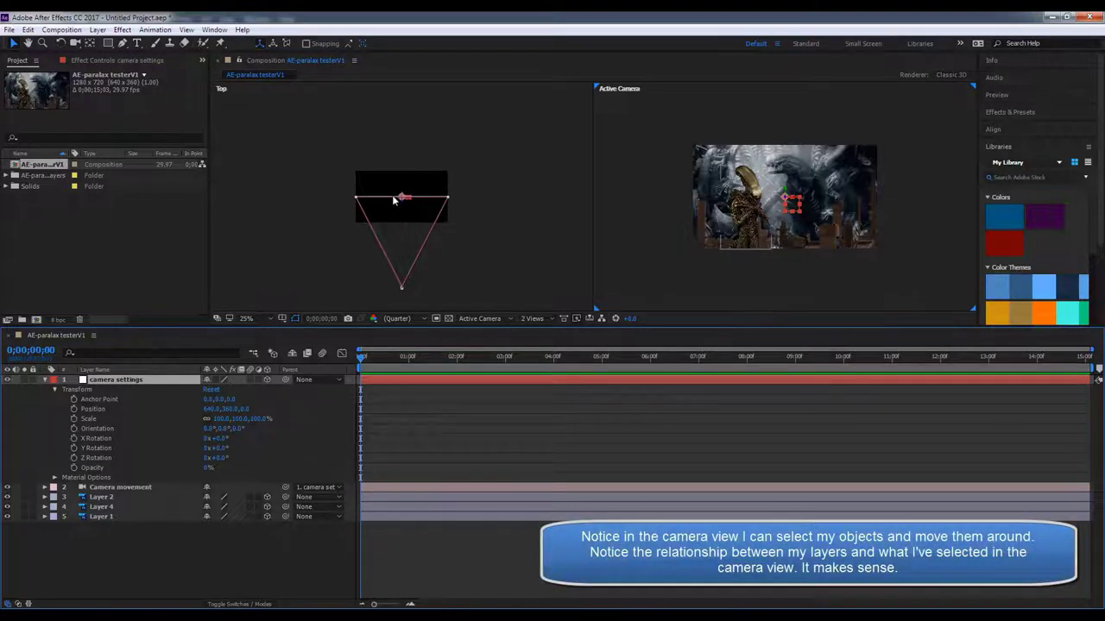
- In the Top view, move Layer 2 toward the camera and push Layer 1 farther back
mouse_move(392, 200)
left_mouse_down()
mouse_move(411, 218)
mouse_move(418, 188)
mouse_move(420, 209)
left_mouse_up()
left_click(416, 194)
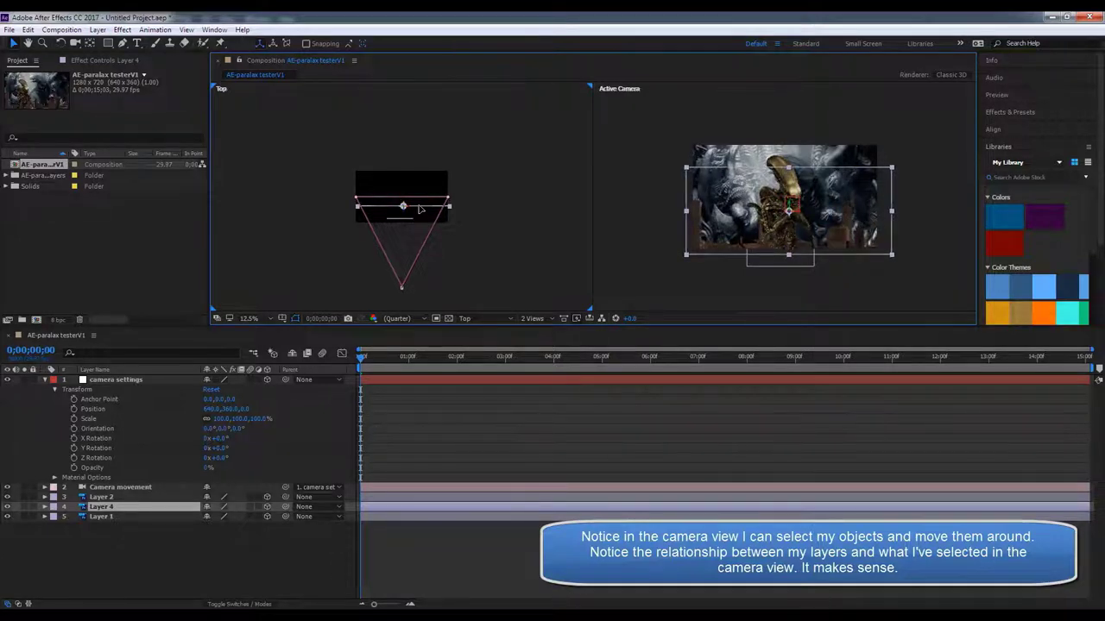
left_click(422, 200)
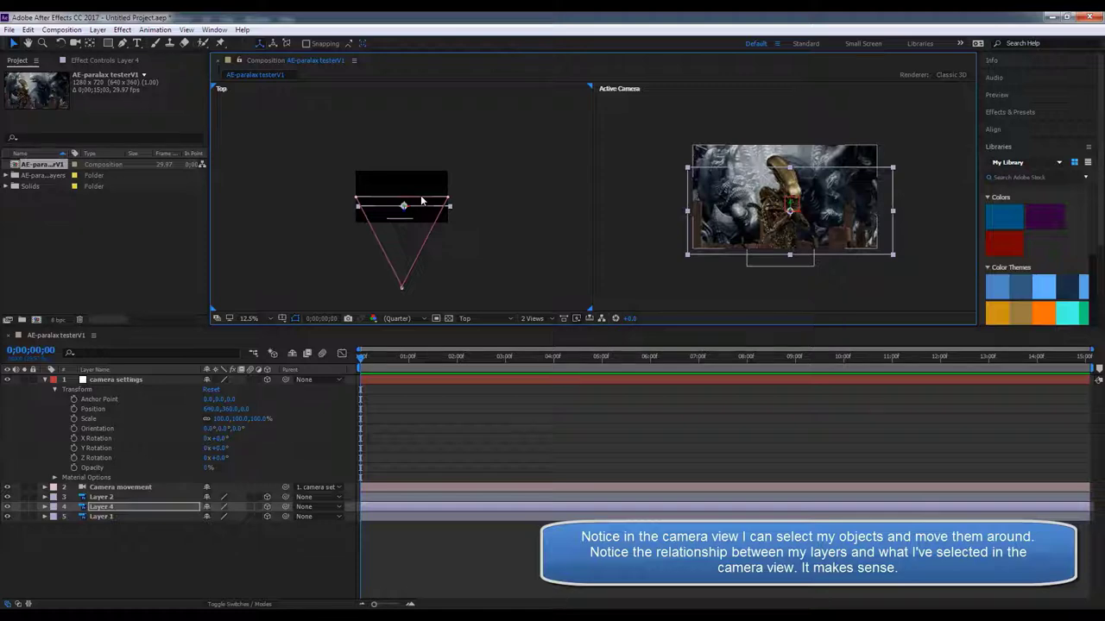
left_click_drag(422, 200, 422, 179)
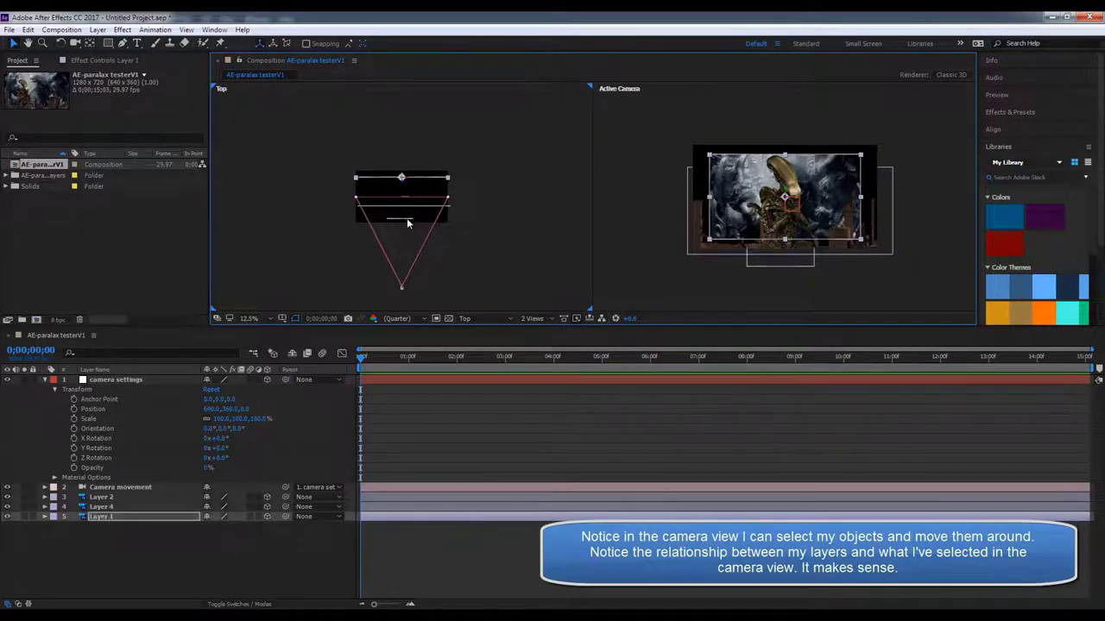
left_click_drag(407, 218, 412, 227)
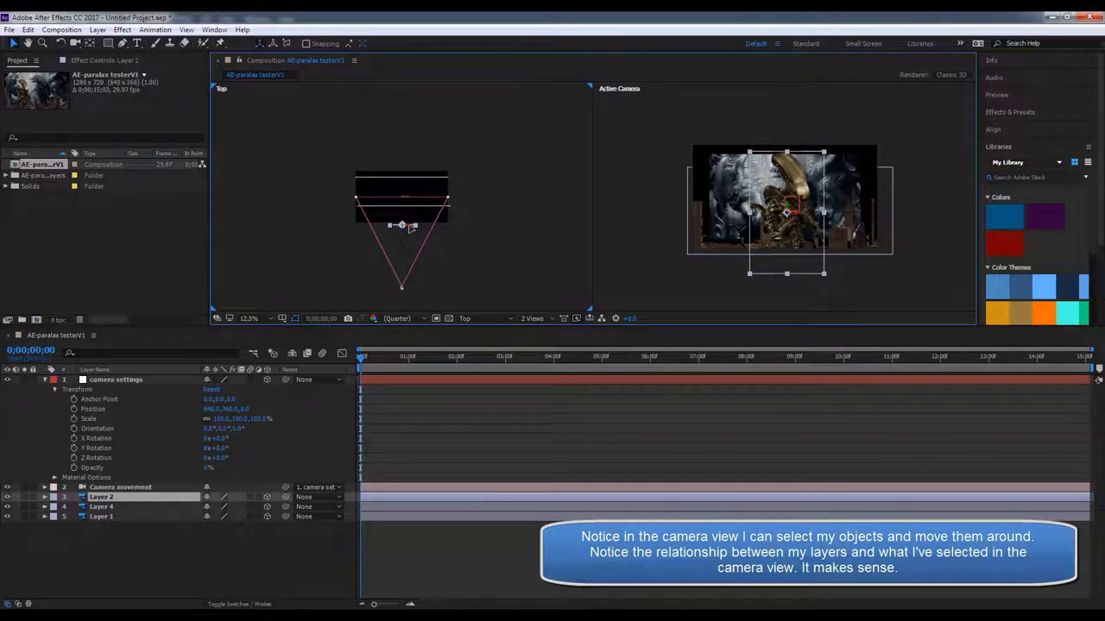
key("Return")
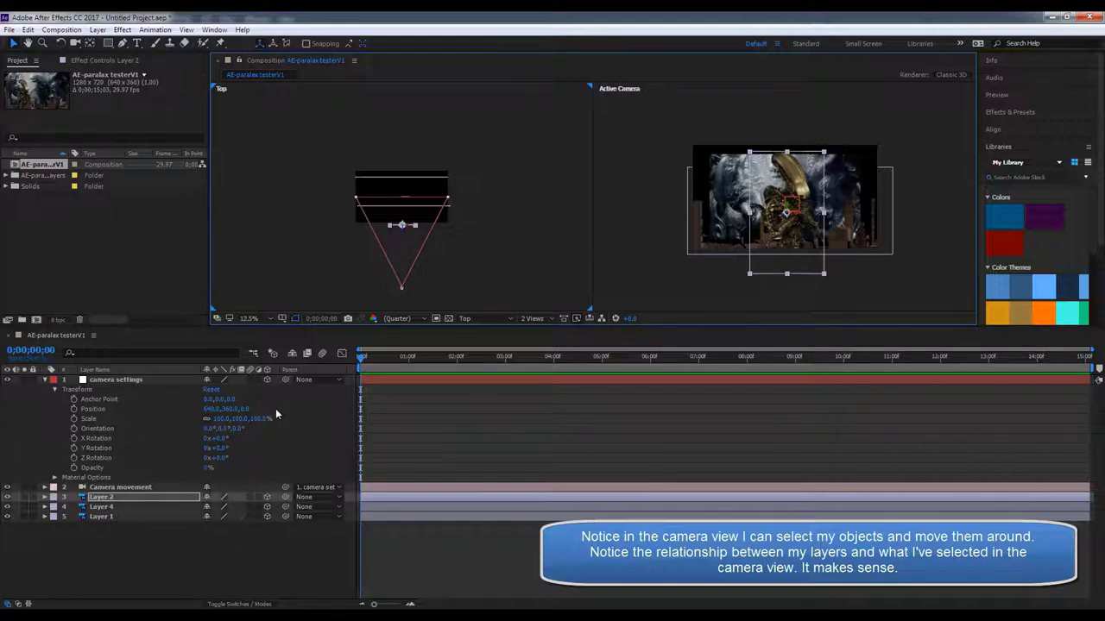
- Scale Layer 1 up in the Active Camera view to cover the frame
mouse_move(360, 357)
left_mouse_down()
mouse_move(508, 360)
mouse_move(355, 356)
left_mouse_up()
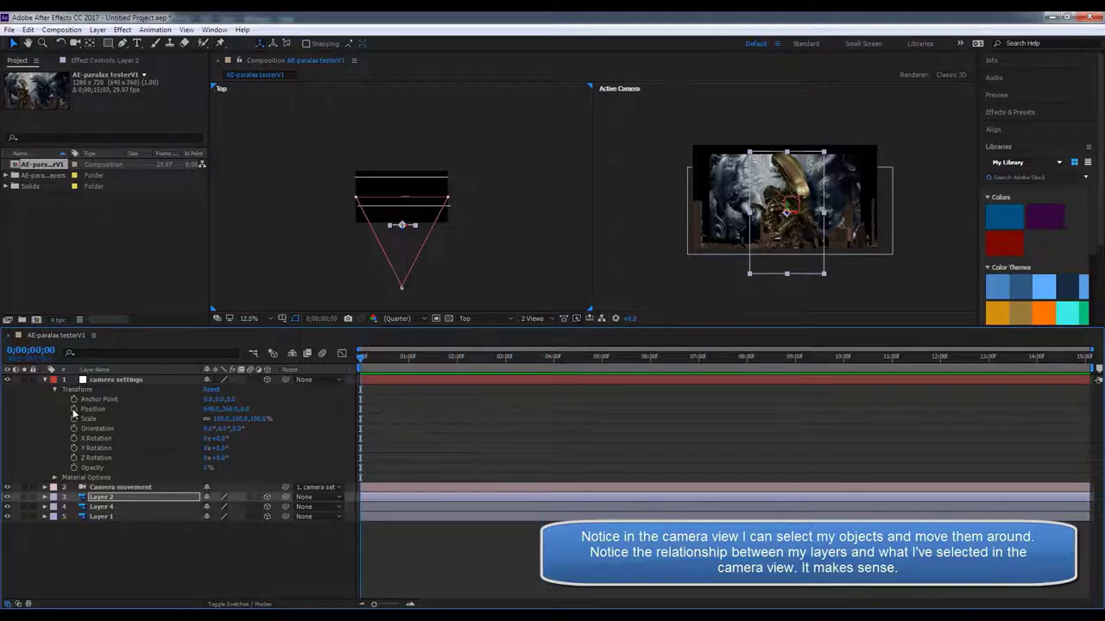
left_click(129, 506)
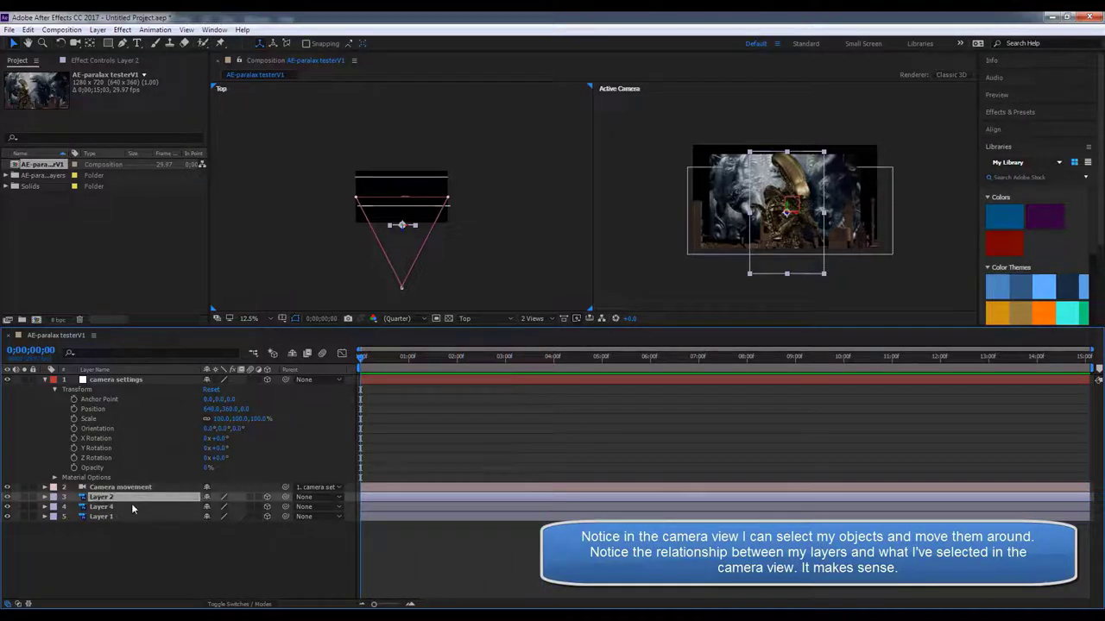
left_click(132, 517)
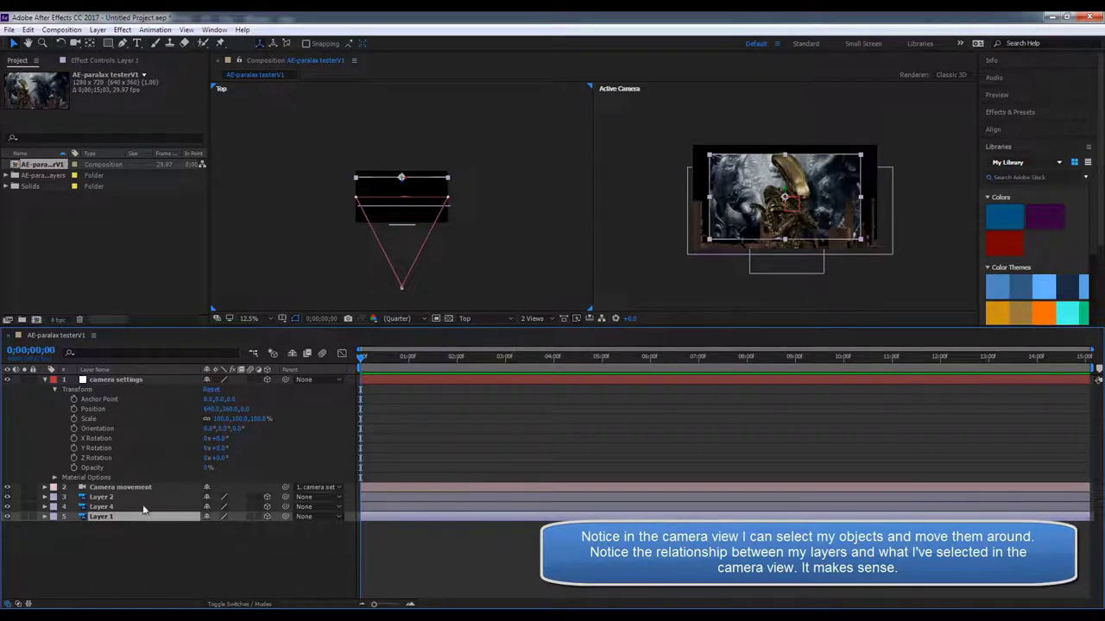
left_click_drag(861, 239, 891, 263)
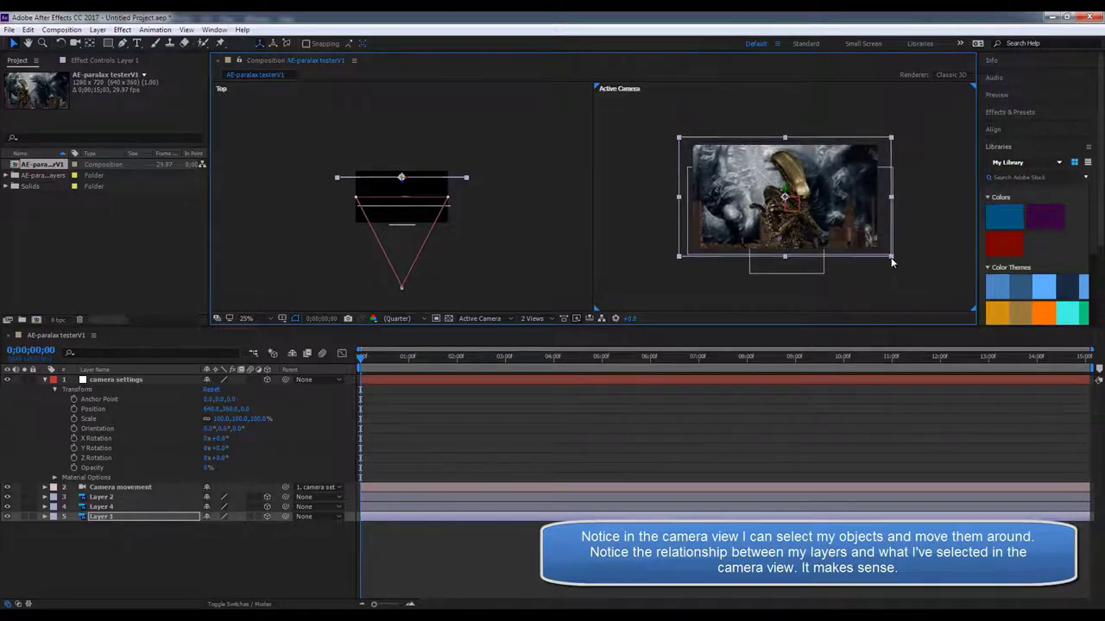
- Shrink Layer 1 slightly, enlarge Layer 4 and nudge Layer 4 up twice
left_click_drag(891, 262, 889, 261)
left_click(893, 255)
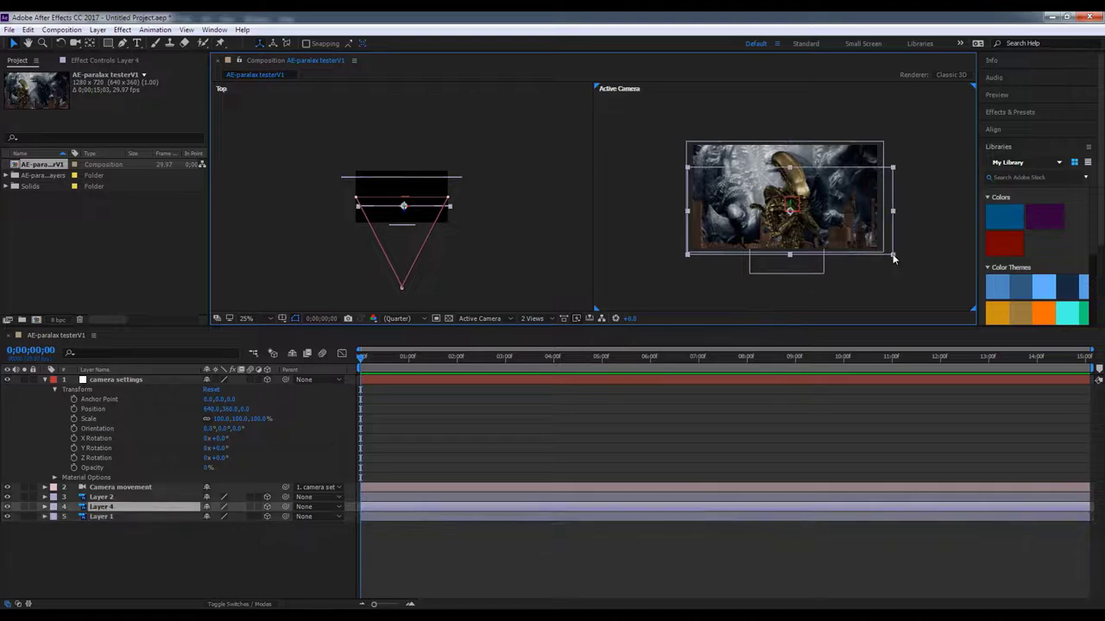
left_click_drag(893, 257, 898, 258)
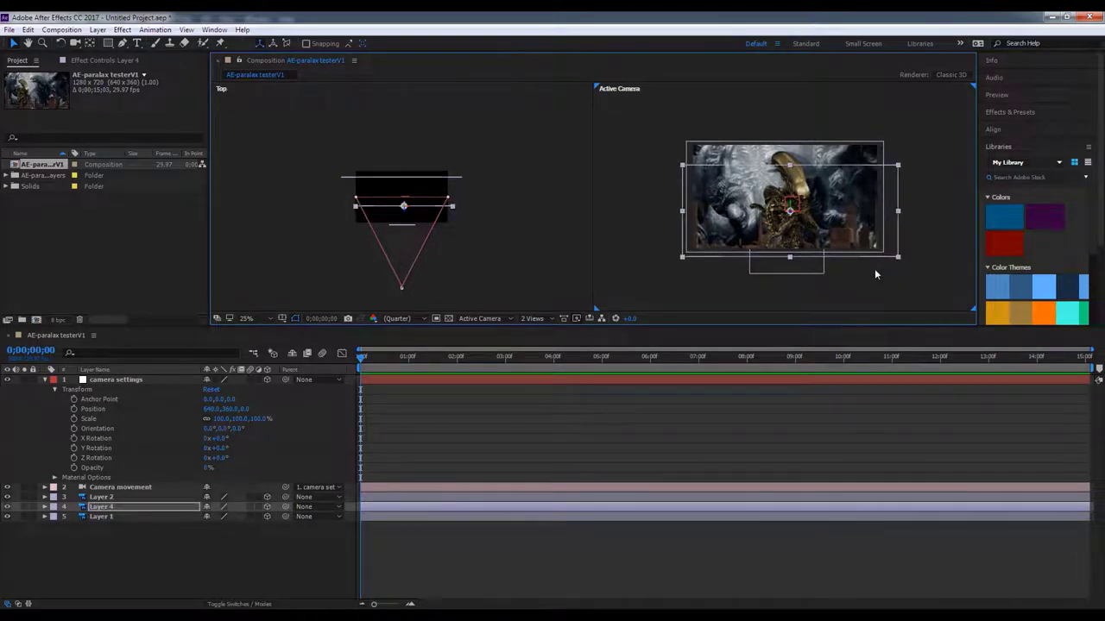
key("shift+Up")
key("shift+Up")
key("shift+Up")
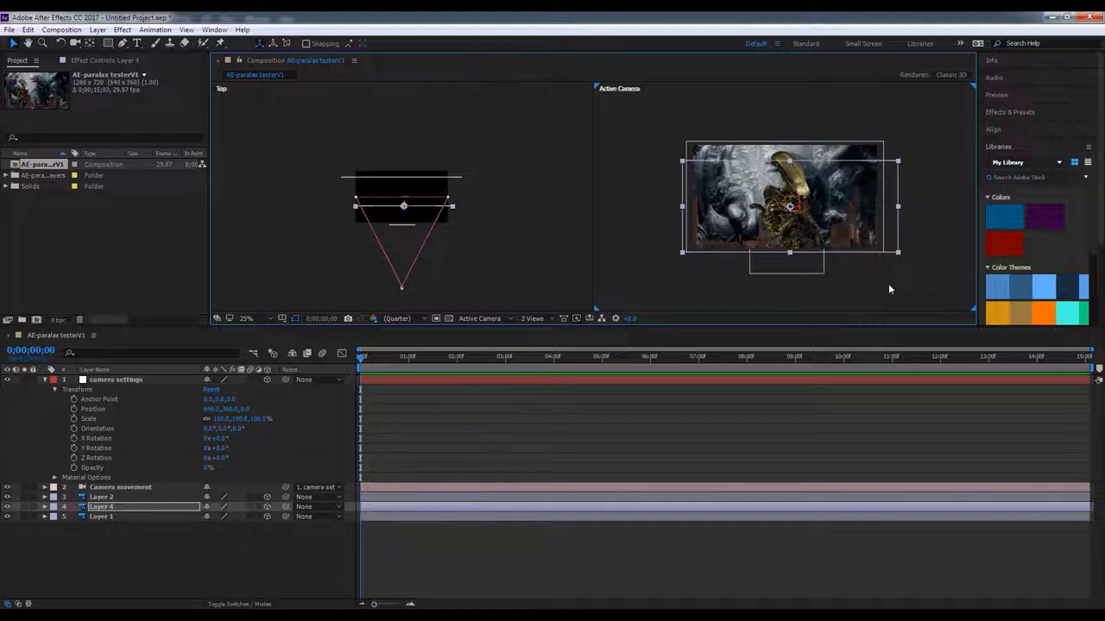
key("shift+Up")
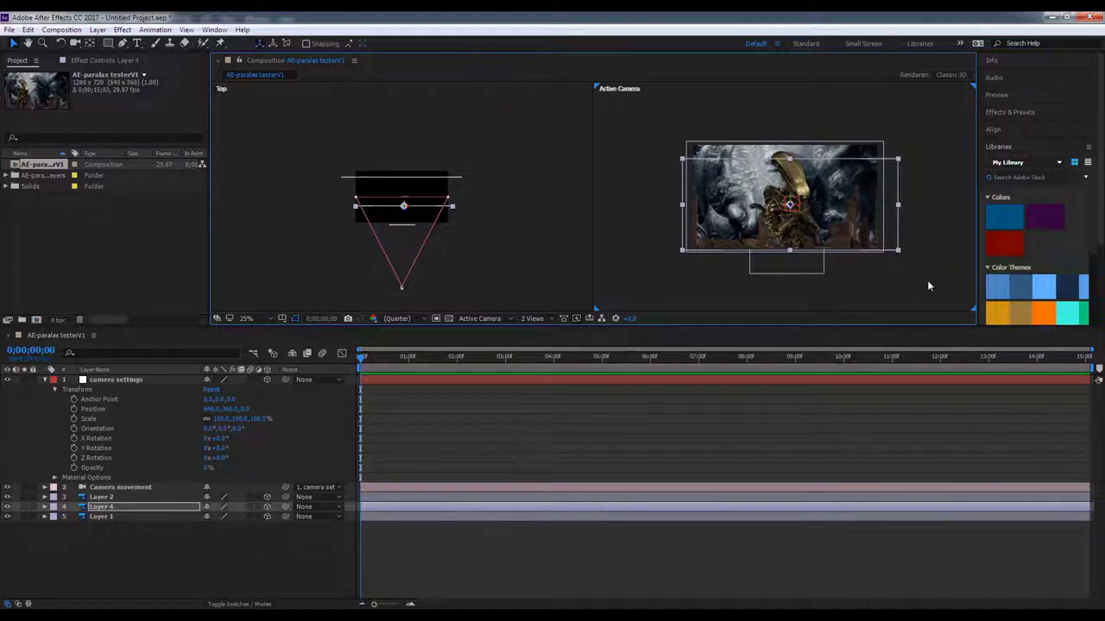
left_click(928, 285)
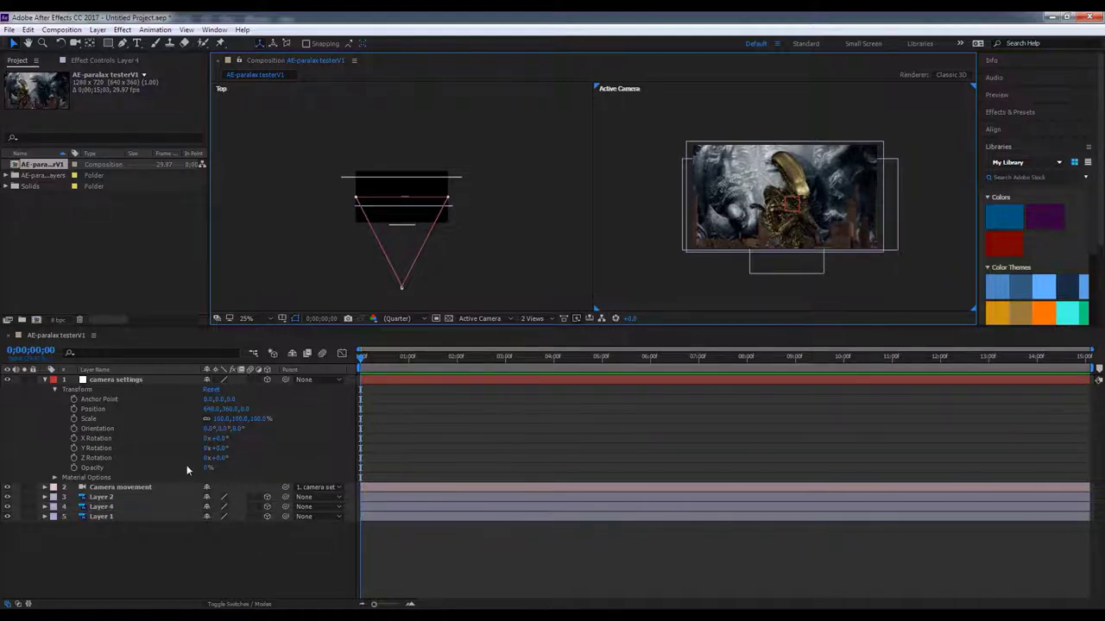
- Select Layers 1, 4 and 2 in turn to compare their placement
left_click(158, 518)
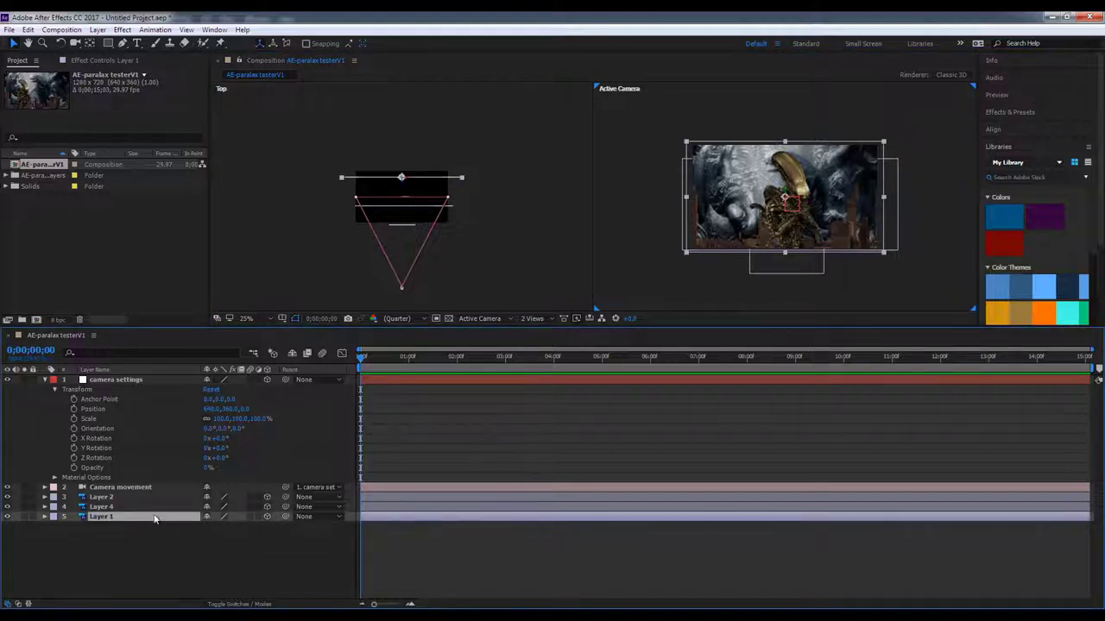
left_click(145, 506)
left_click(144, 497)
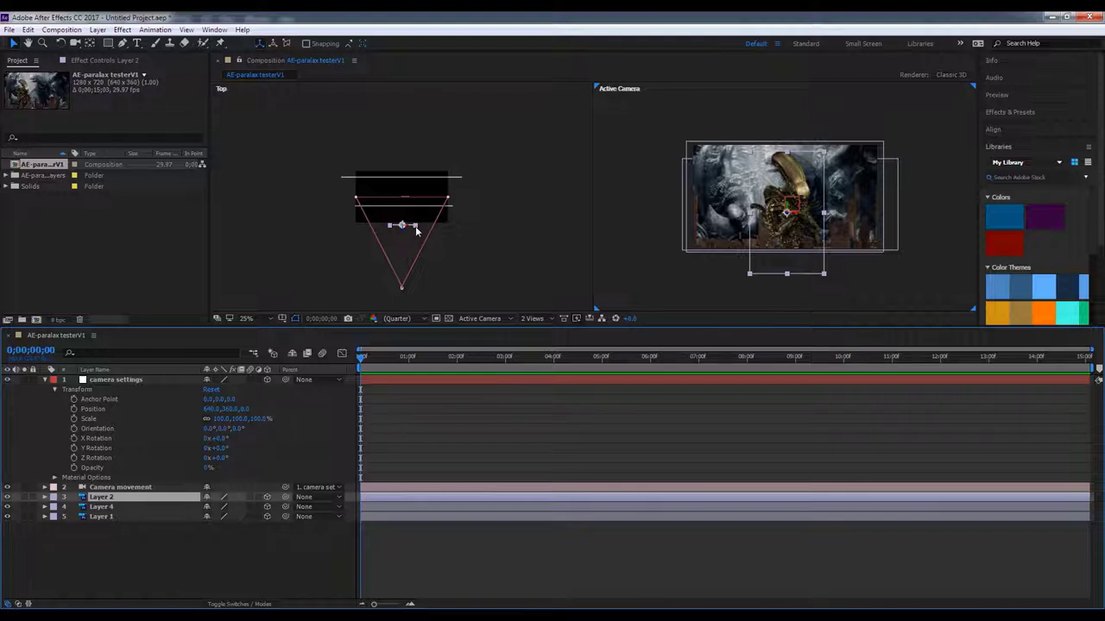
left_click(146, 505)
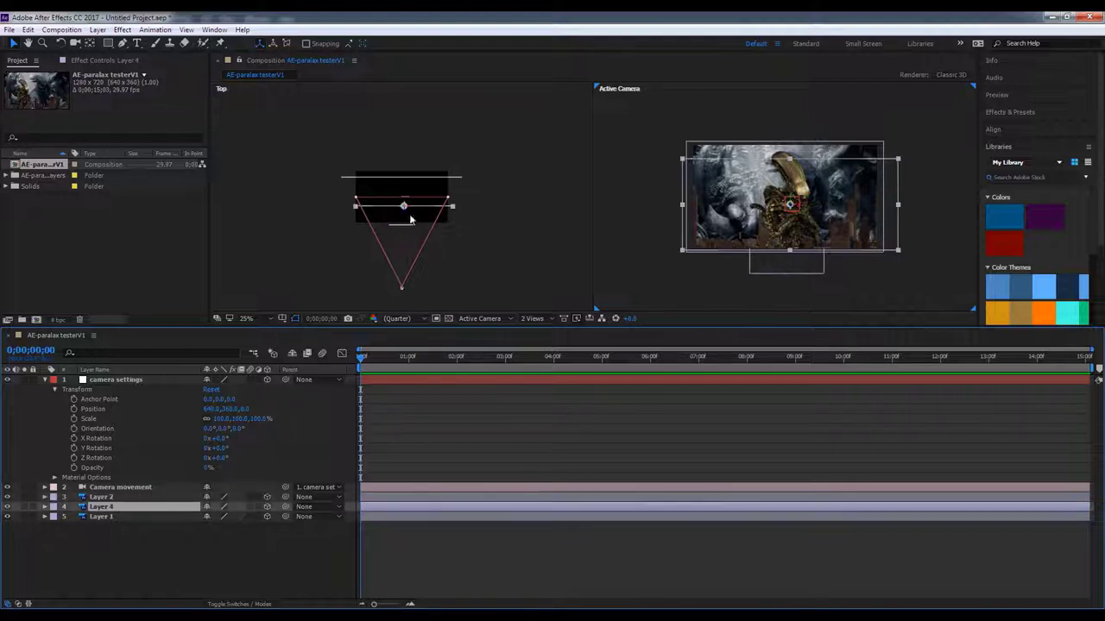
left_click(154, 518)
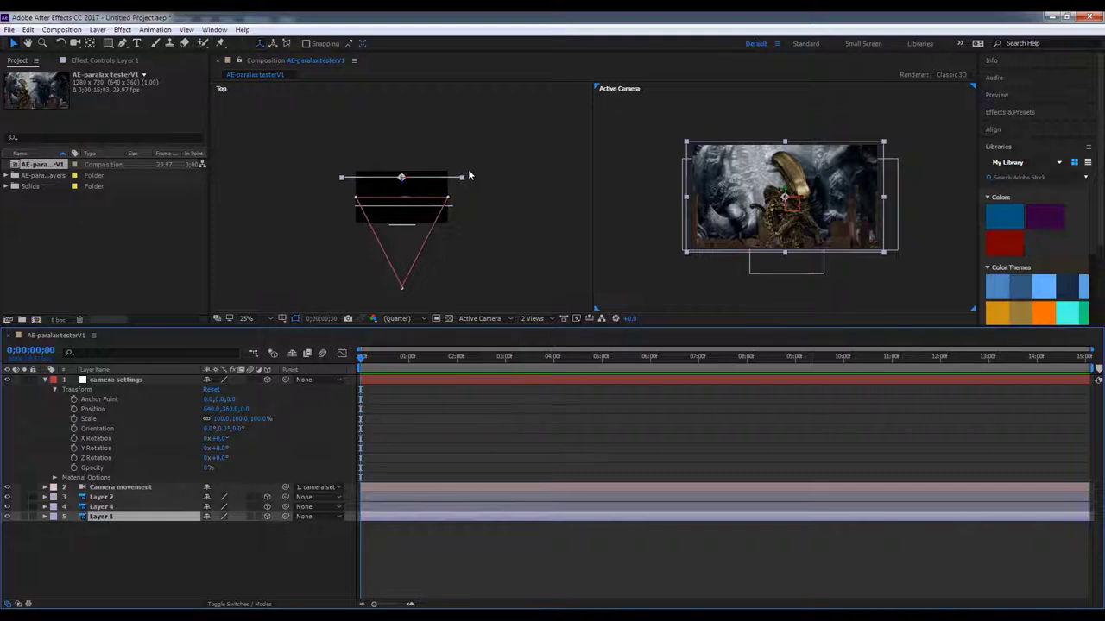
left_click(156, 496)
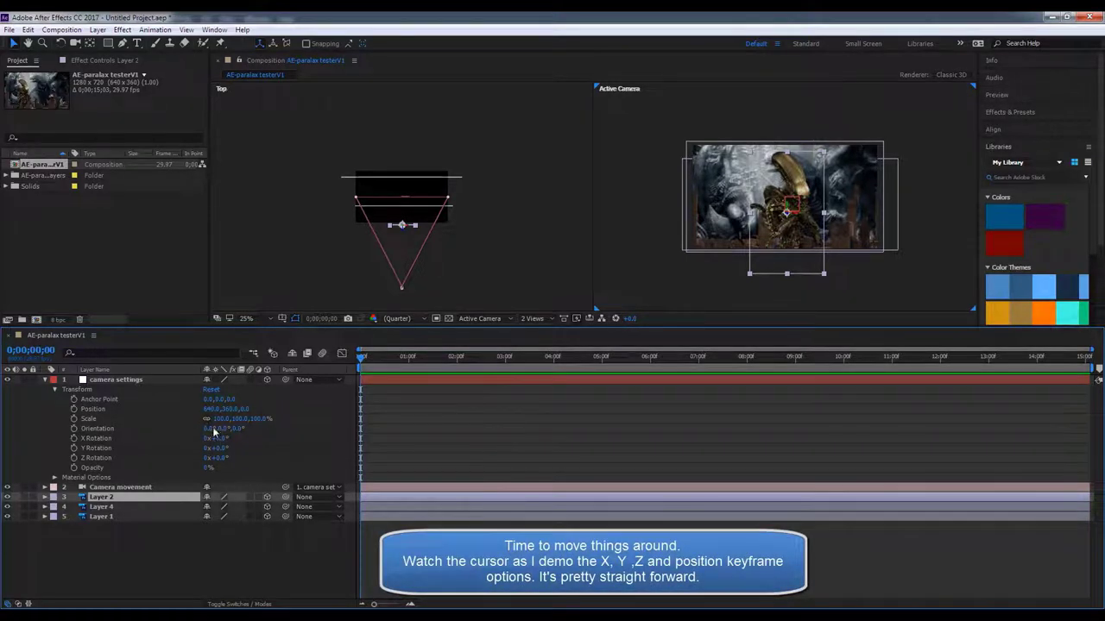
- Keyframe the camera settings null's Position at 0s, then set X to 391 at about 8s
left_click(74, 409)
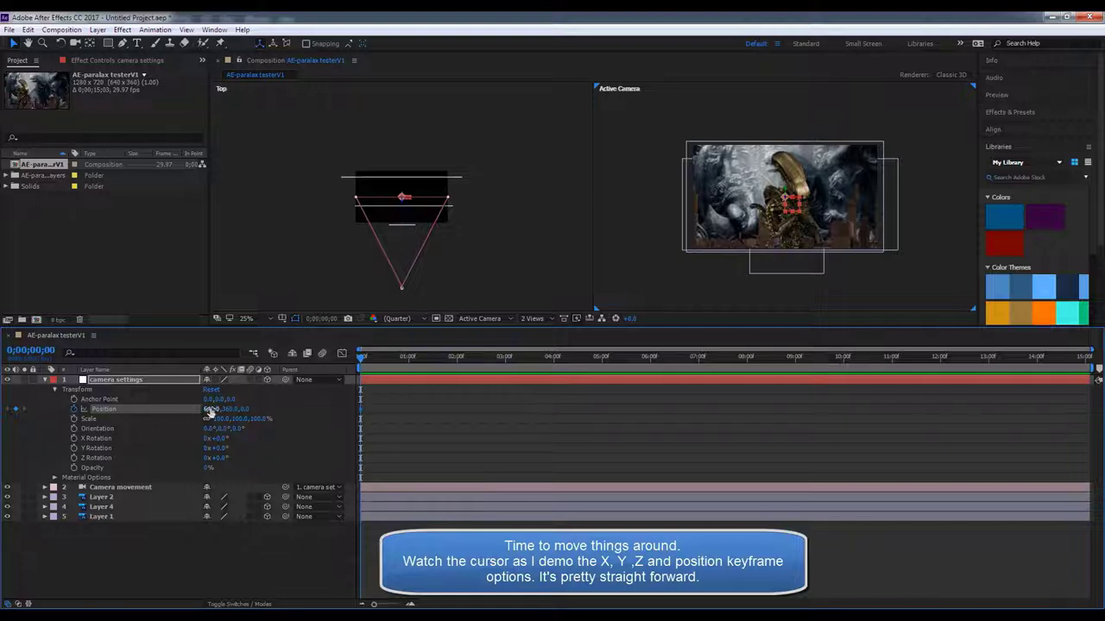
left_click_drag(207, 414, 249, 410)
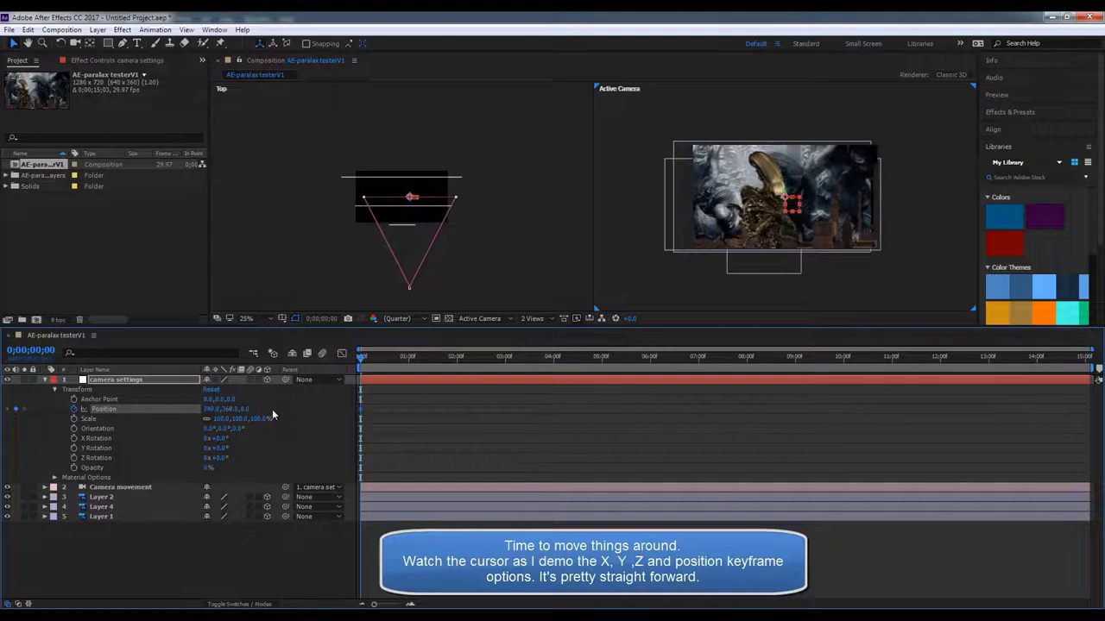
scroll(633, 255, "up", 3)
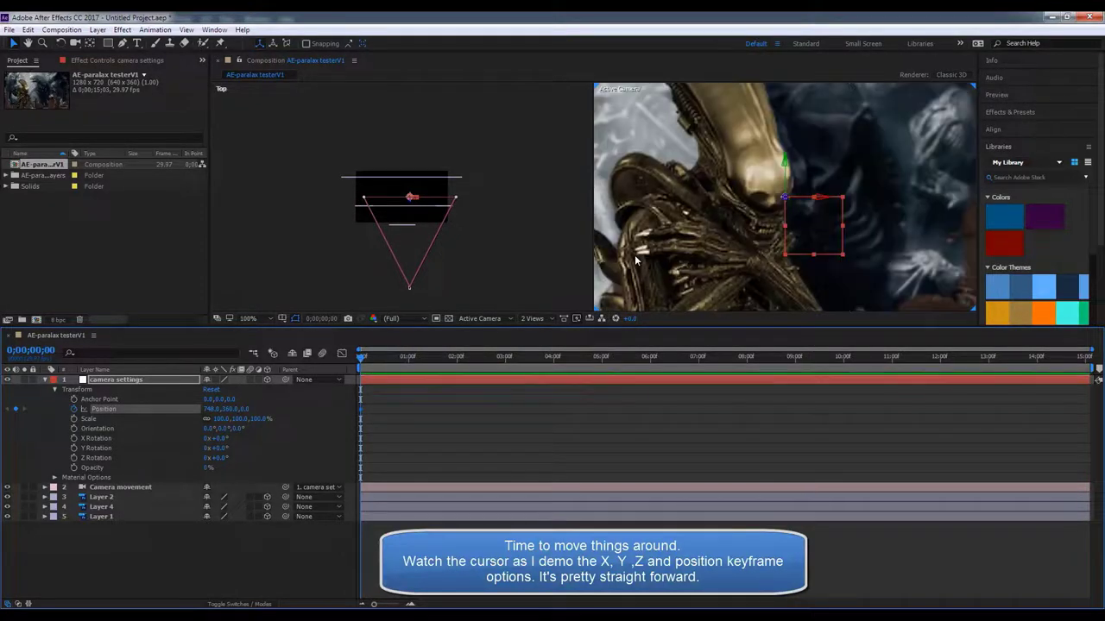
scroll(633, 254, "down", 1)
scroll(635, 256, "down", 2)
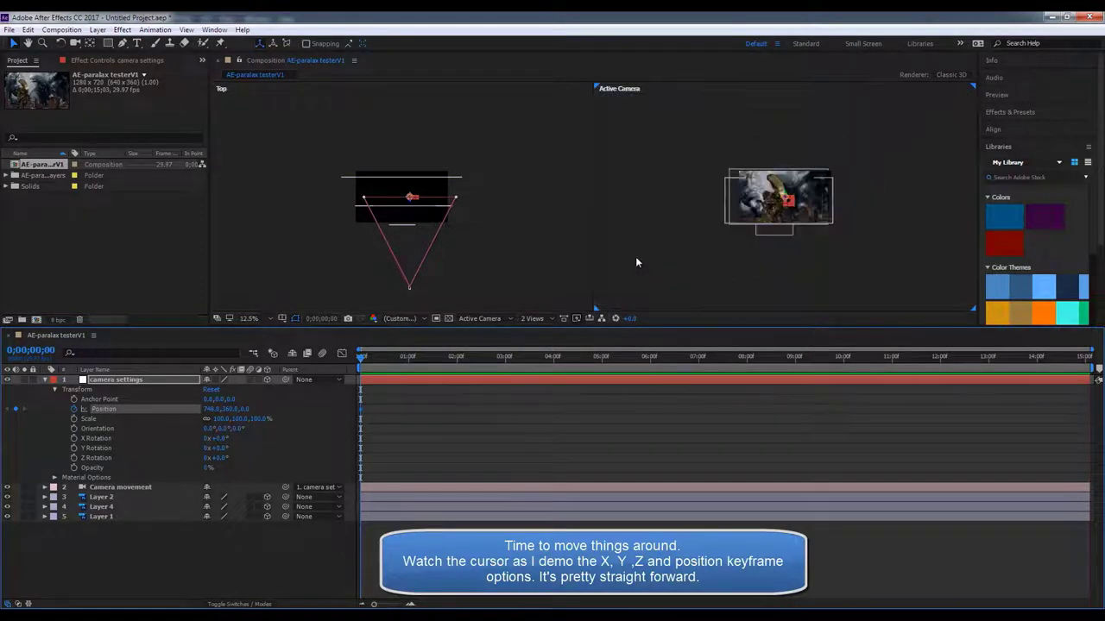
scroll(636, 257, "up", 2)
scroll(636, 257, "down", 1)
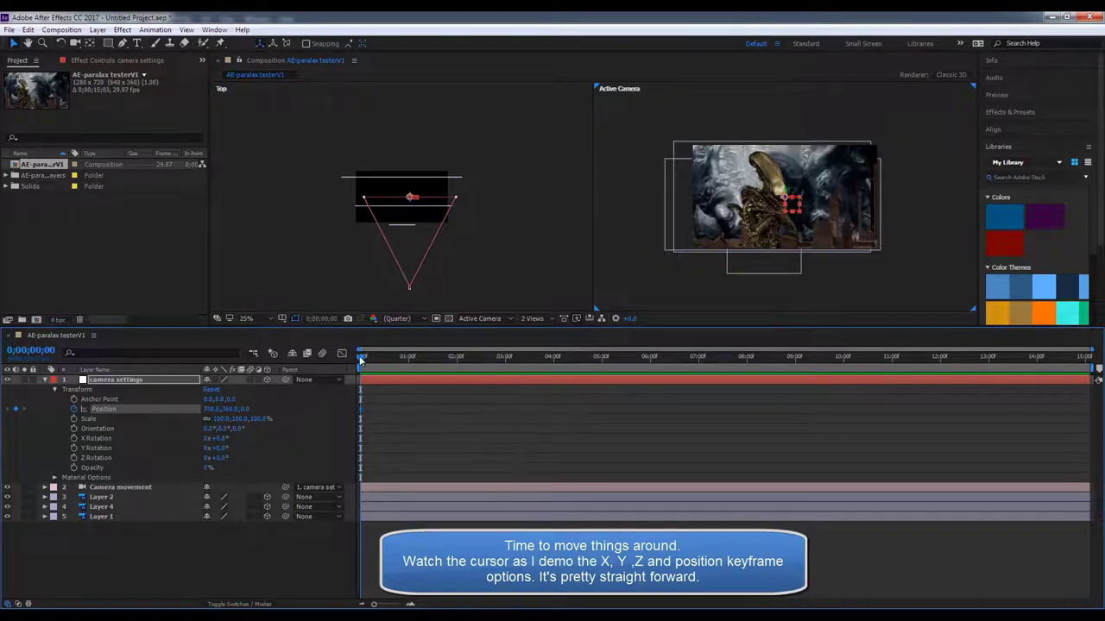
left_click_drag(360, 361, 748, 359)
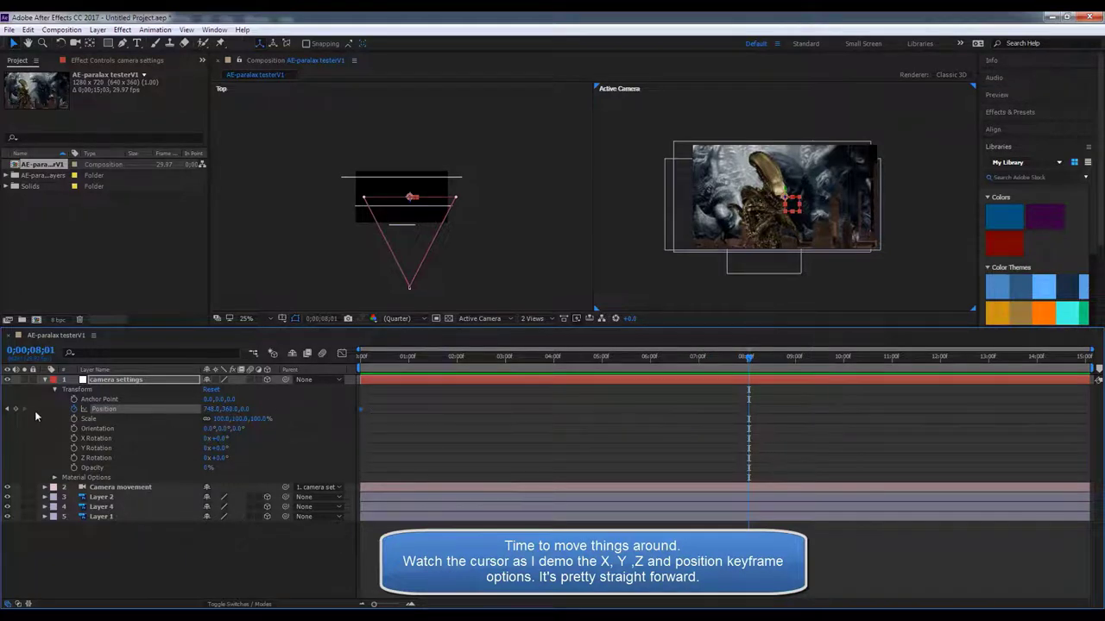
mouse_move(207, 411)
left_mouse_down()
mouse_move(145, 398)
mouse_move(204, 416)
mouse_move(189, 412)
left_mouse_up()
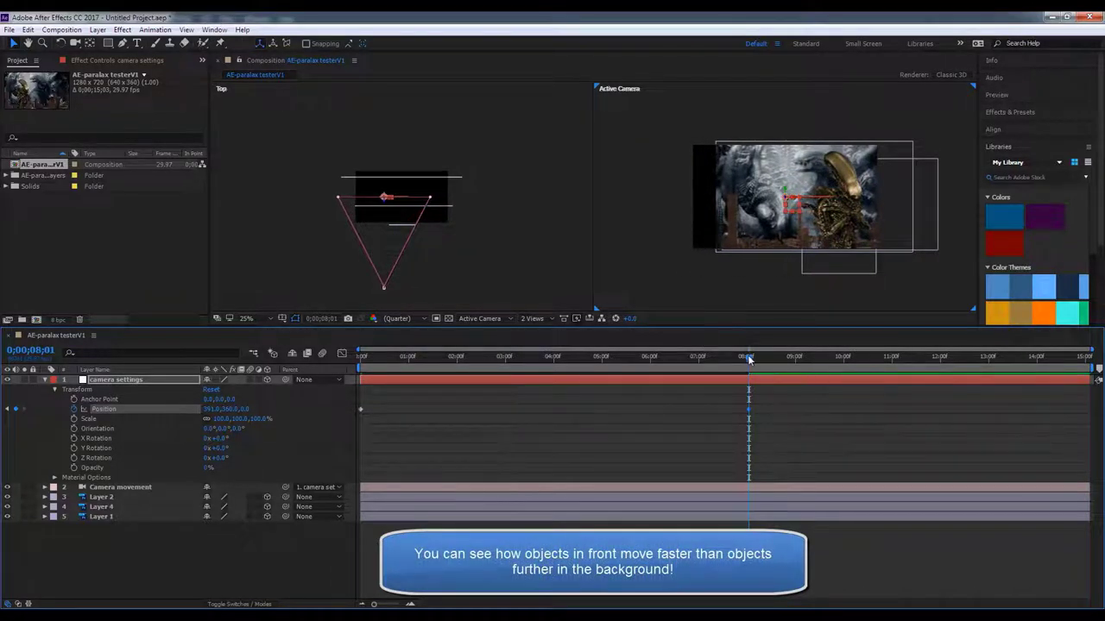
- Scrub the timeline to check the parallax motion and deselect the middle keyframe
left_click_drag(749, 360, 494, 357)
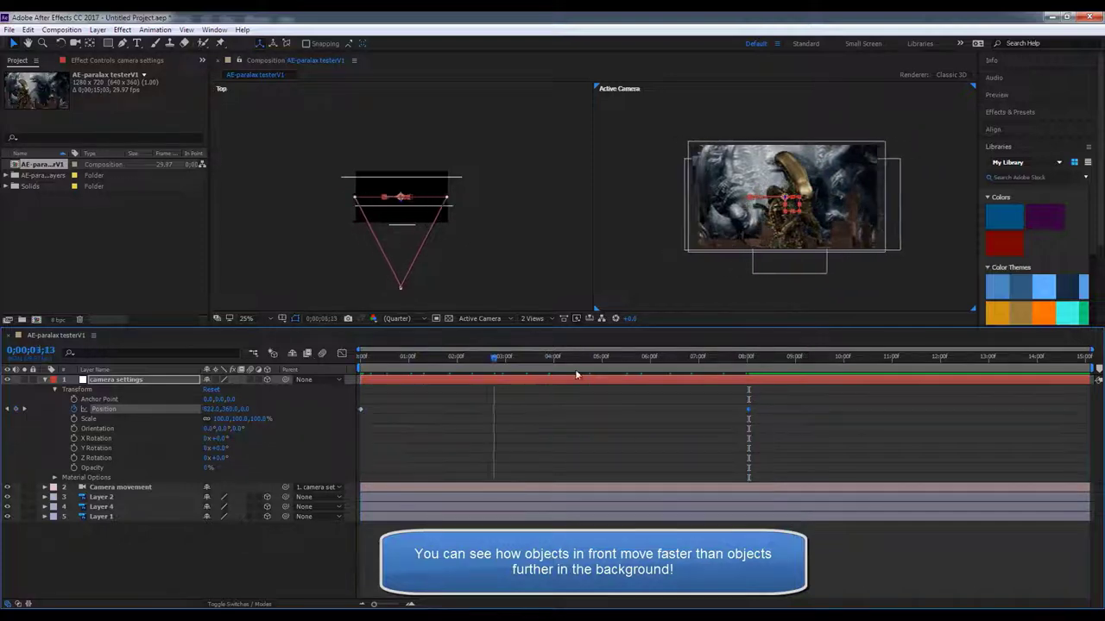
left_click_drag(576, 375, 363, 374)
left_click(361, 415)
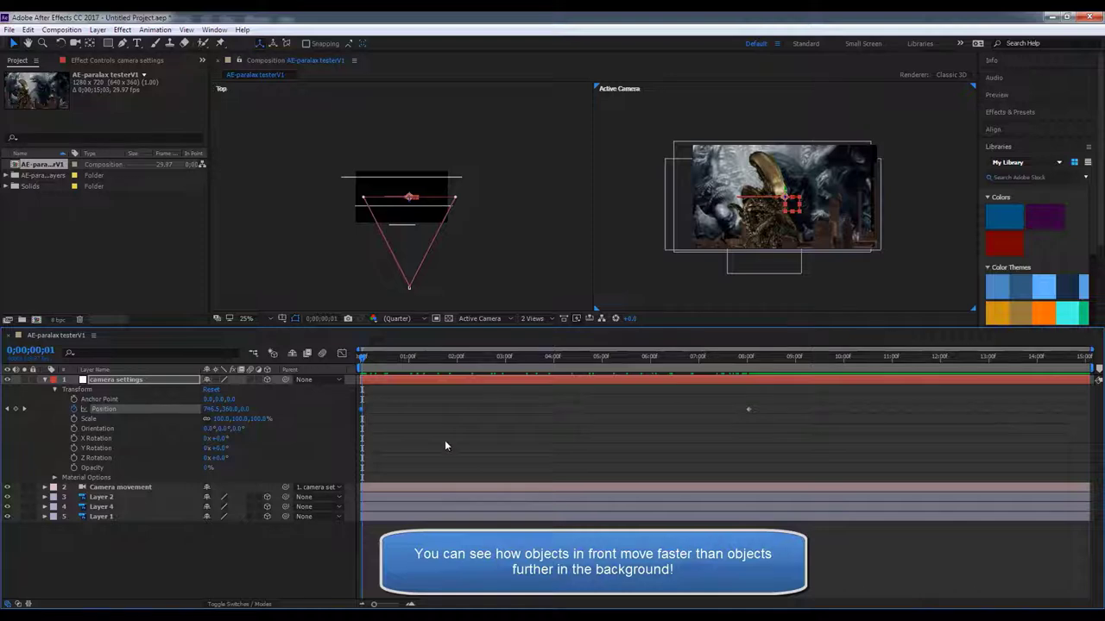
- Add an end Position keyframe back at X 746, then preview from the start
left_click_drag(371, 362, 1089, 373)
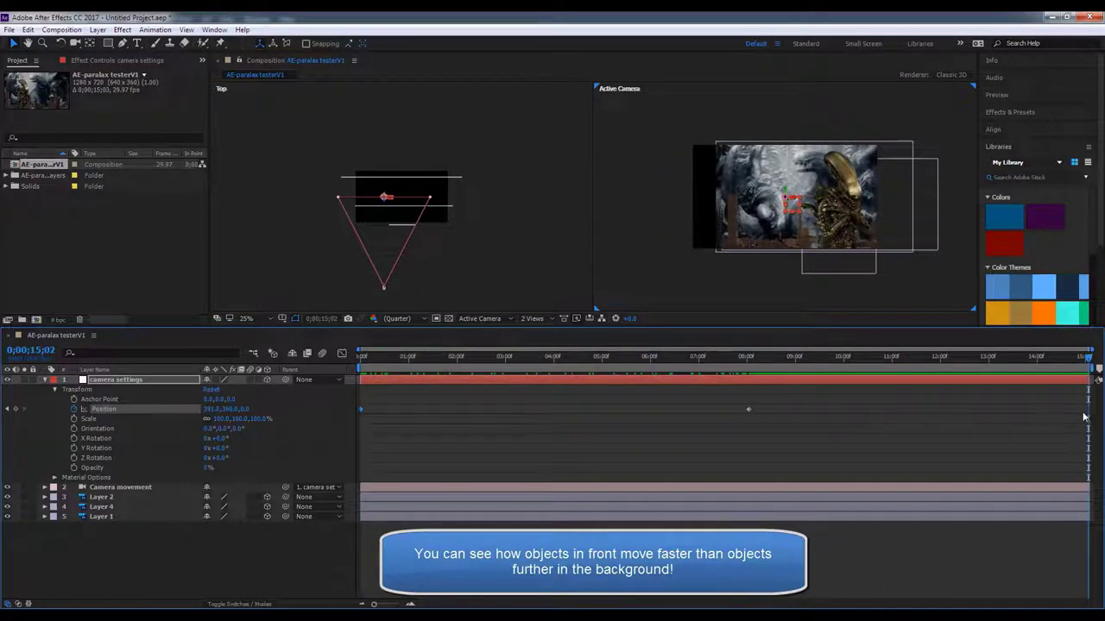
key("ctrl+z")
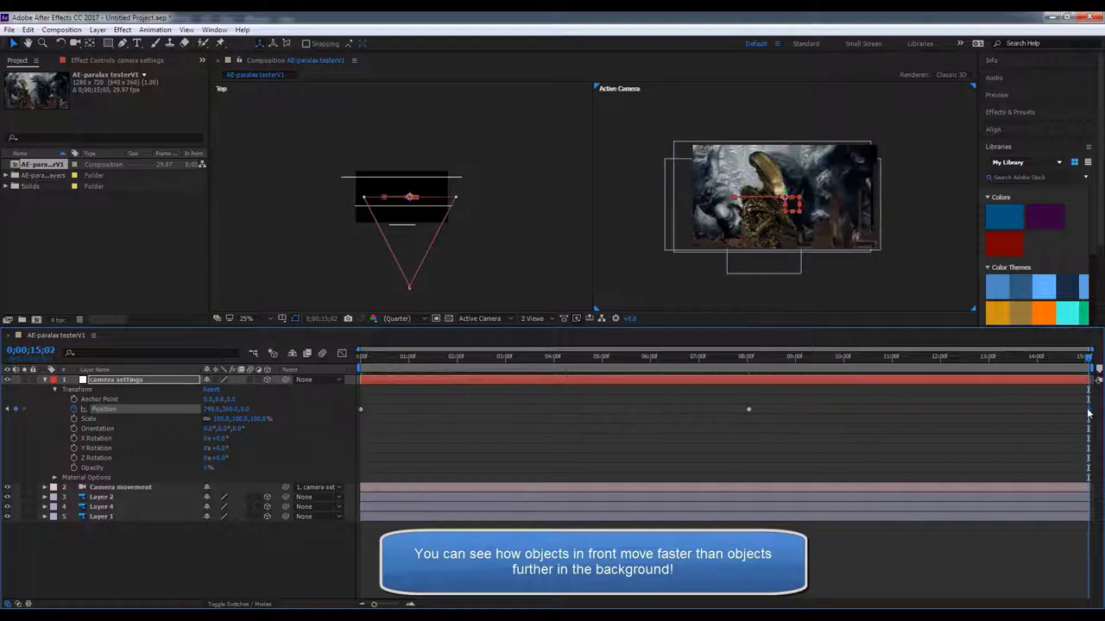
mouse_move(1088, 363)
left_mouse_down()
mouse_move(371, 377)
mouse_move(459, 377)
left_mouse_up()
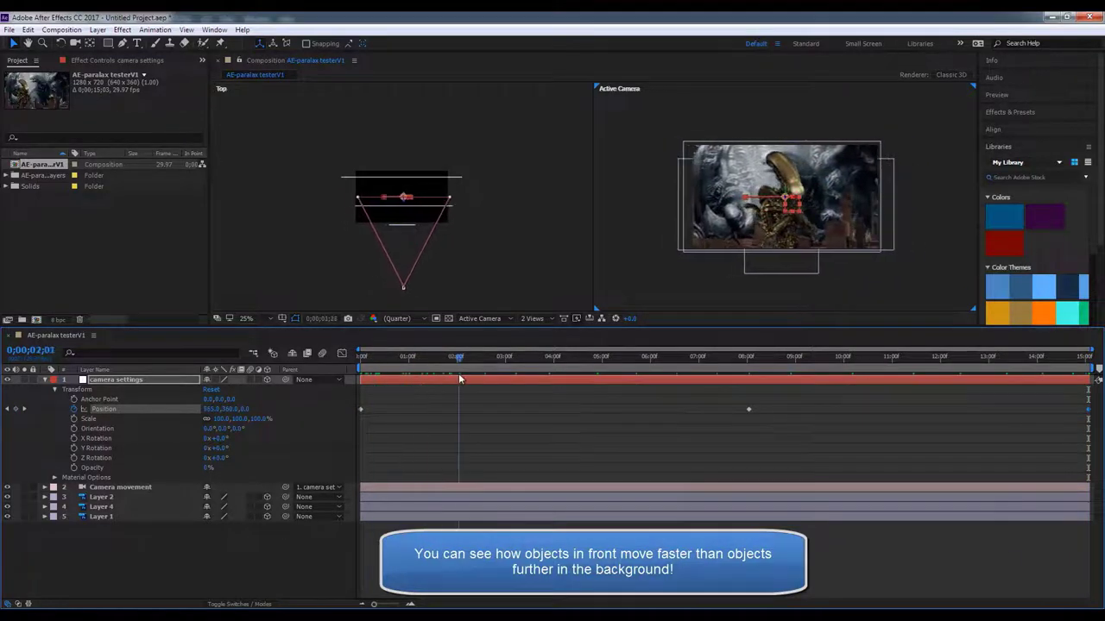
key("space")
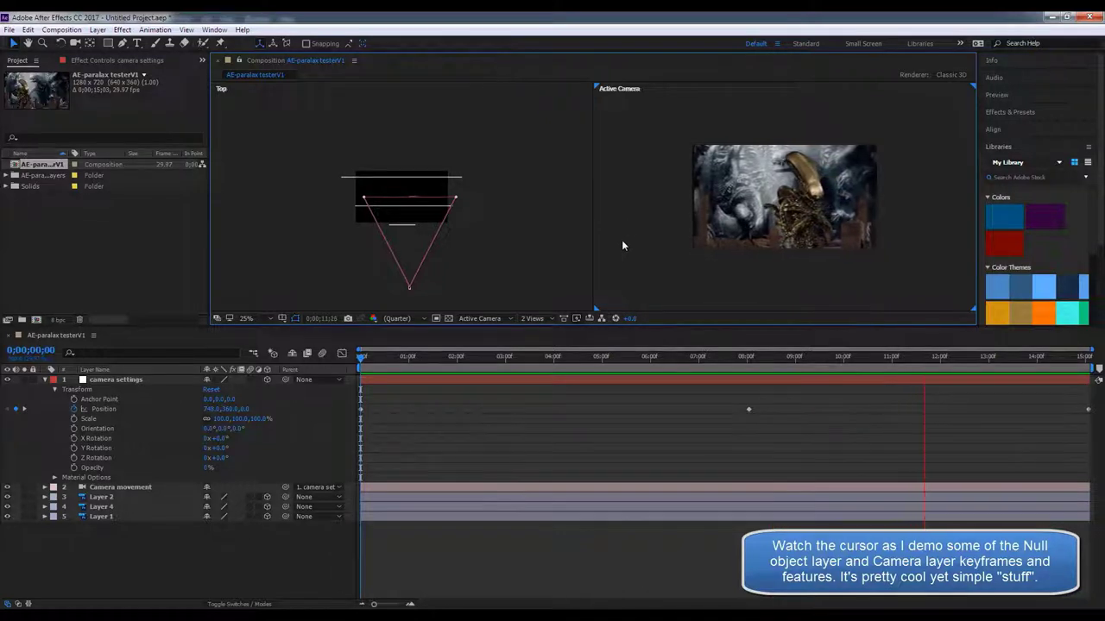
- Keyframe the null's Z Rotation from 0° at the start to -1° at about 7;13
key("space")
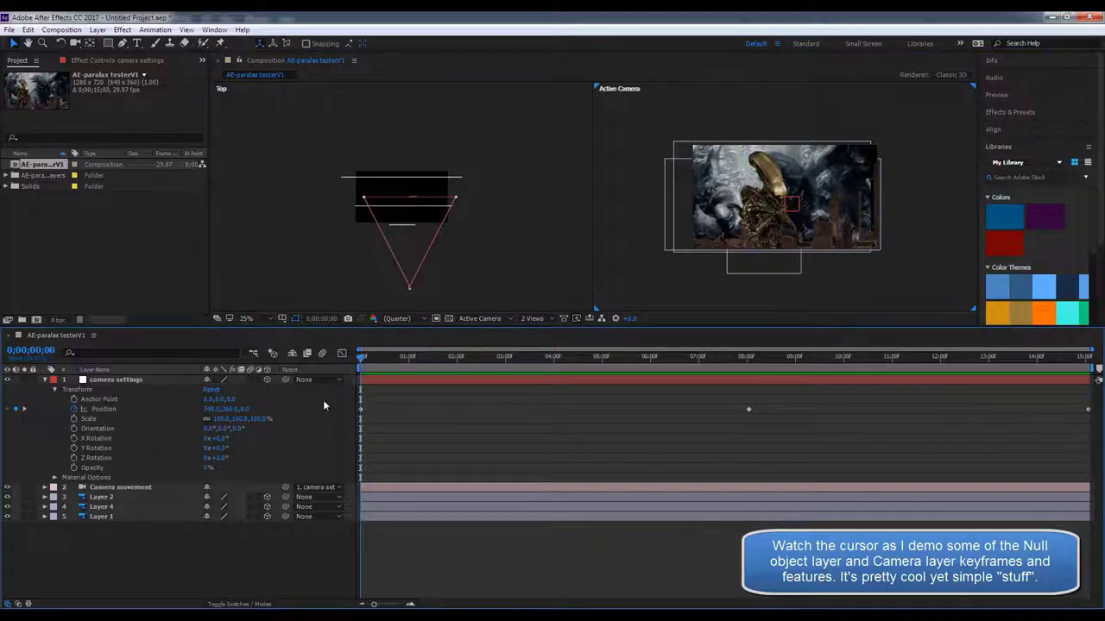
left_click(75, 460)
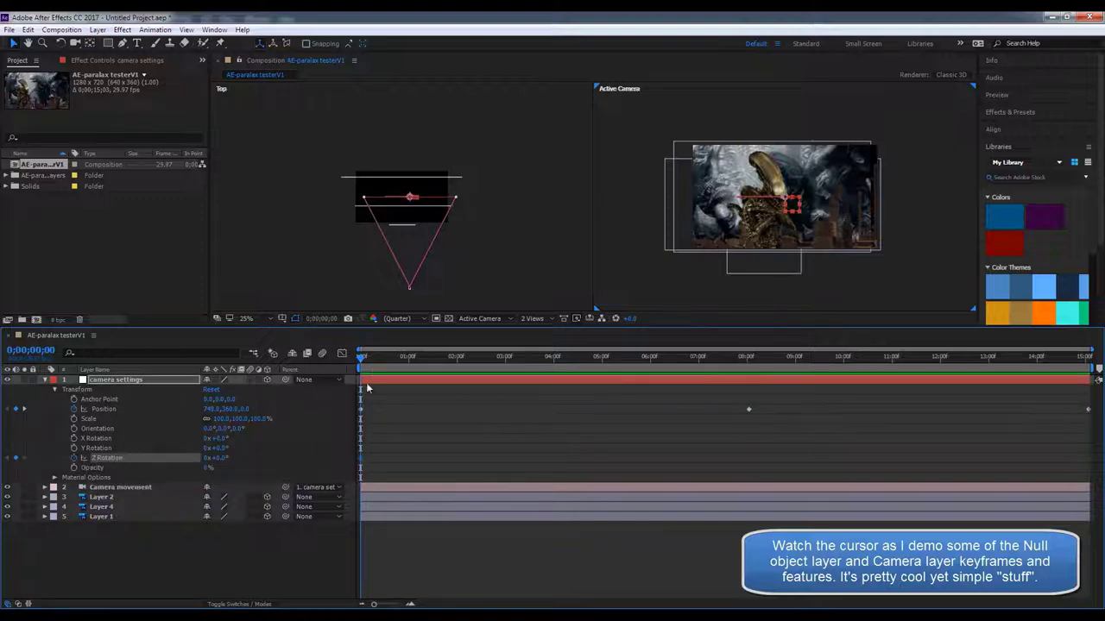
mouse_move(361, 360)
left_mouse_down()
mouse_move(575, 373)
mouse_move(719, 360)
left_mouse_up()
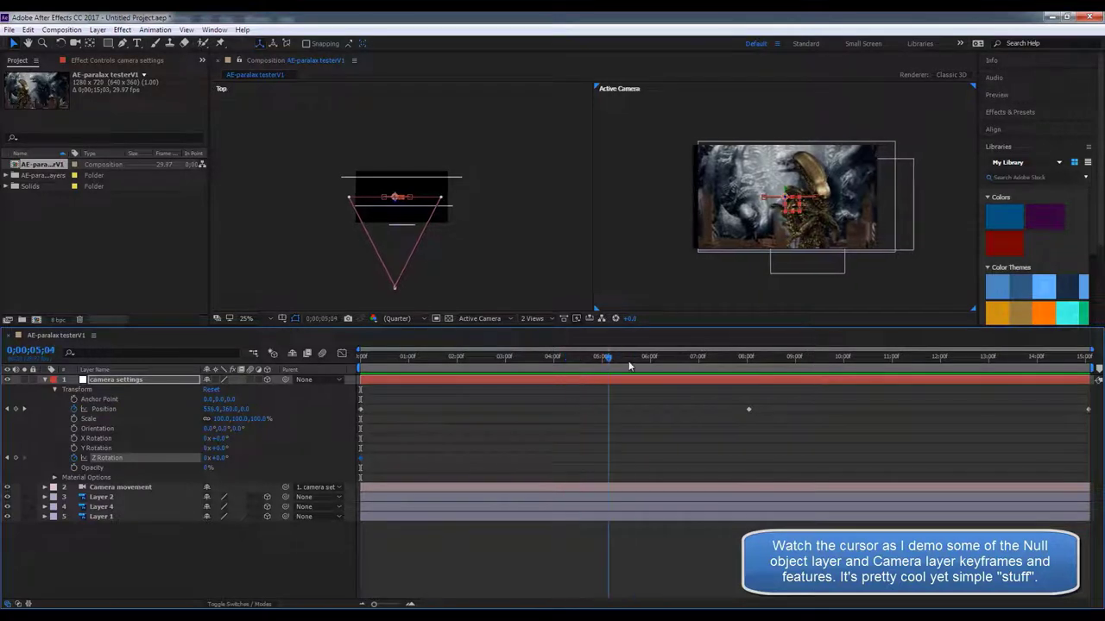
left_click(17, 458)
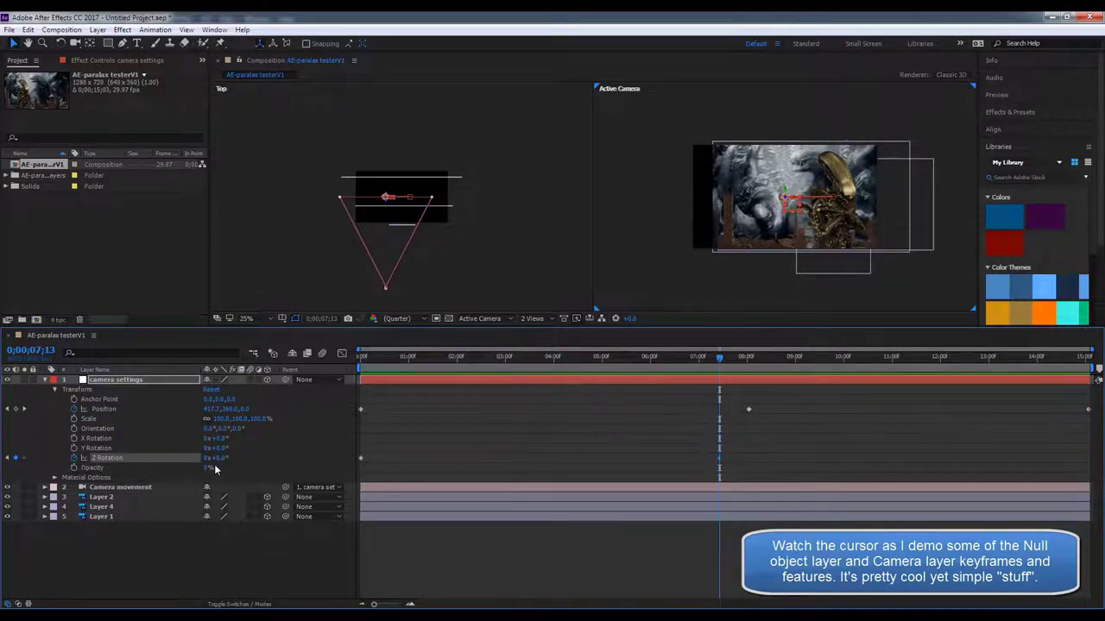
left_click_drag(223, 458, 216, 459)
left_click(577, 413)
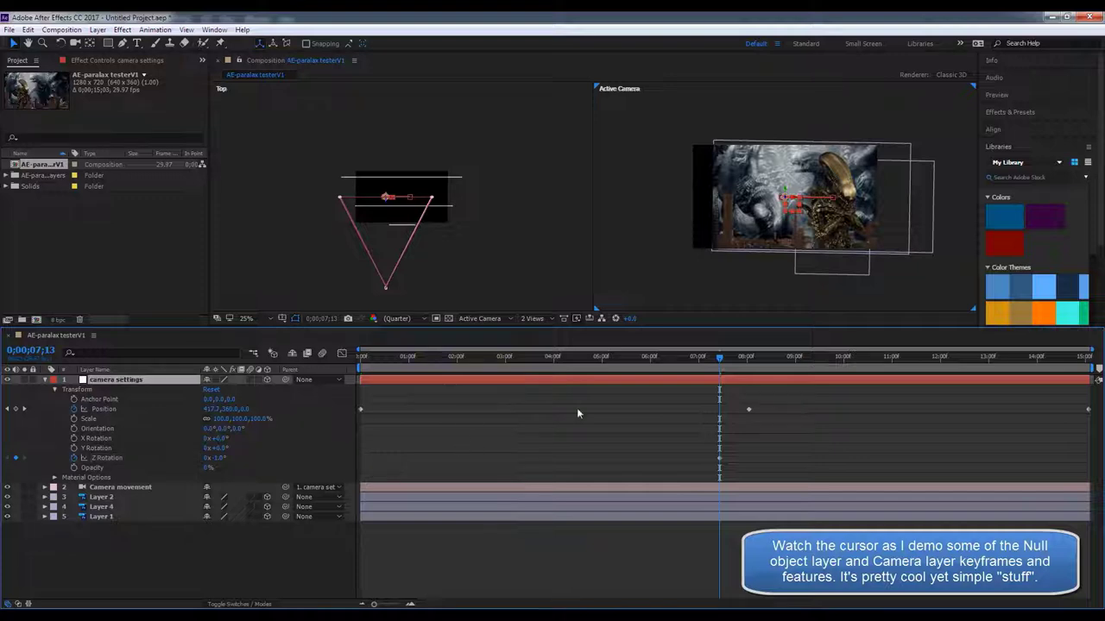
left_click_drag(715, 361, 339, 380)
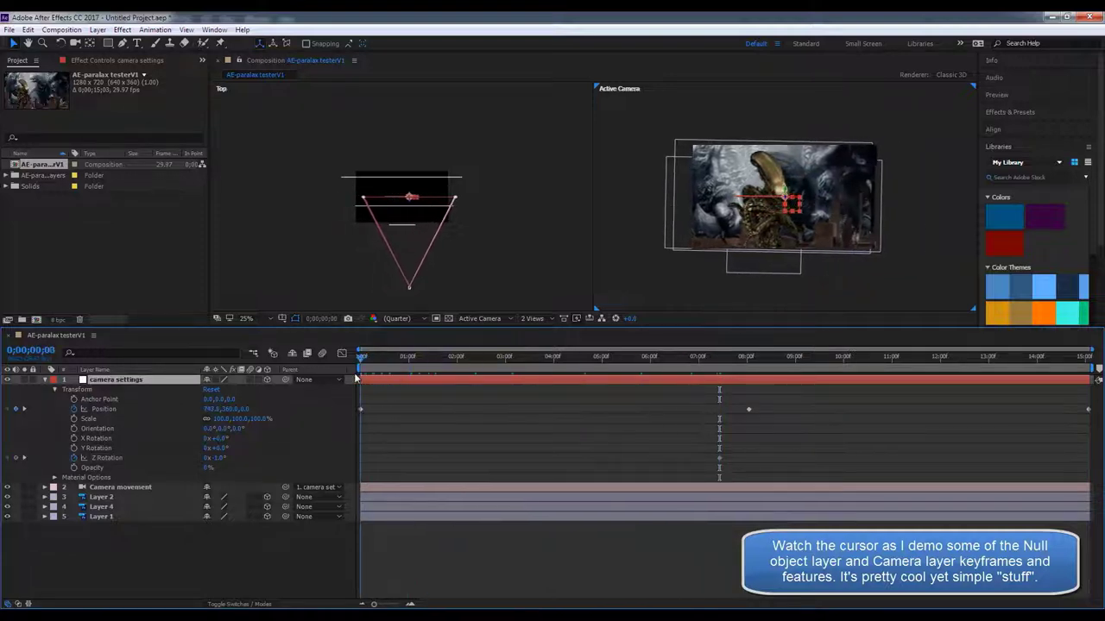
- Remove the Z Rotation animation and try an X Rotation keyframe near six seconds, then delete it
left_click(74, 459)
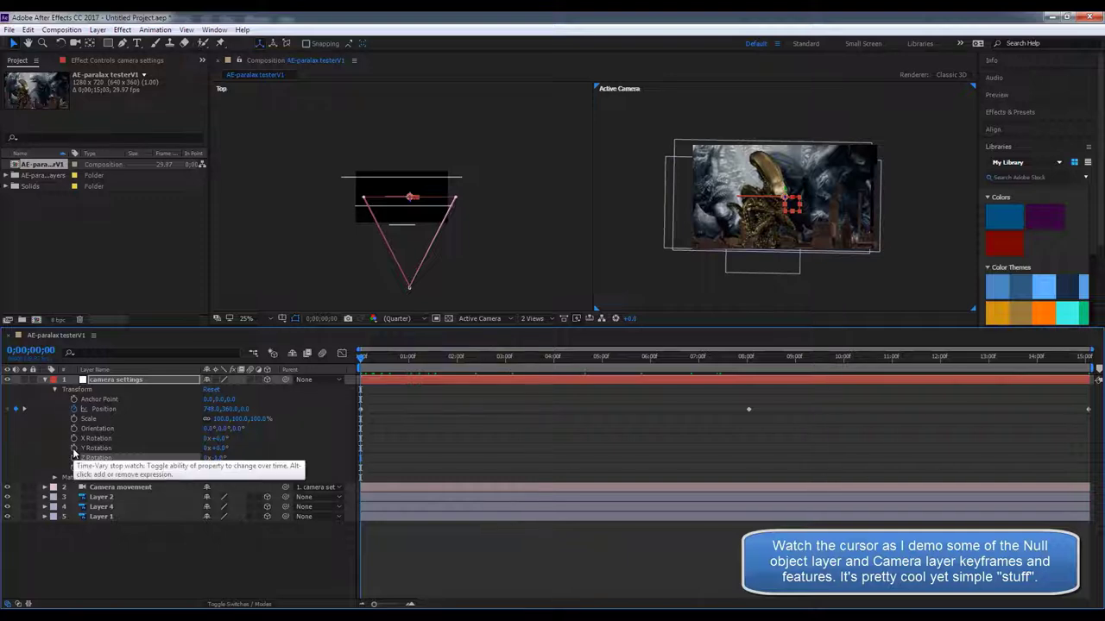
left_click(73, 439)
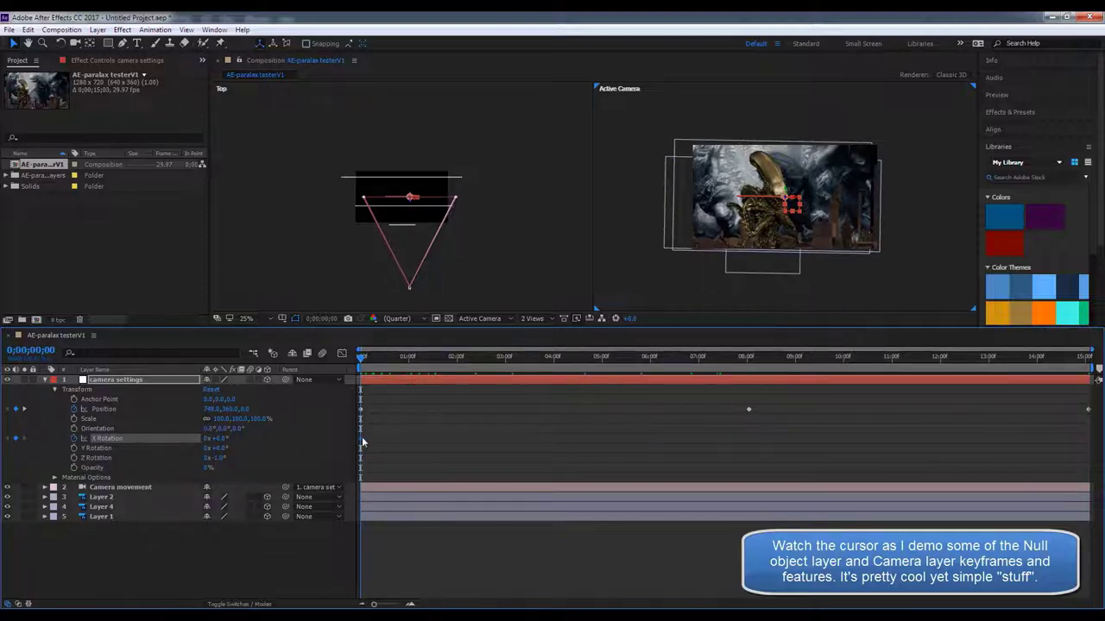
left_click_drag(361, 356, 737, 387)
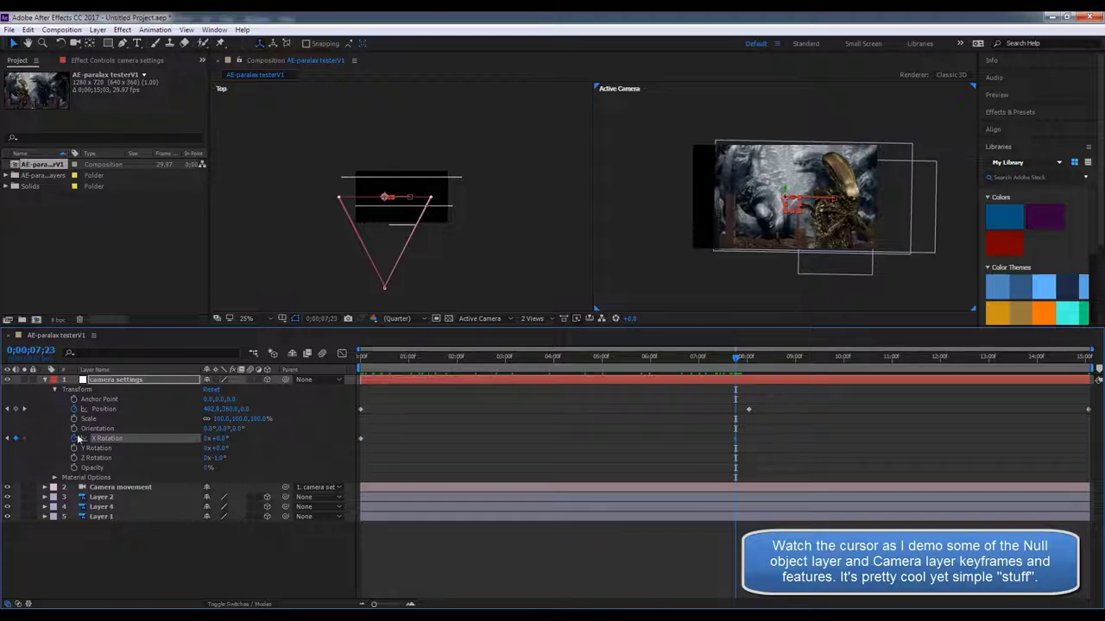
mouse_move(216, 439)
left_mouse_down()
mouse_move(240, 442)
mouse_move(220, 442)
left_mouse_up()
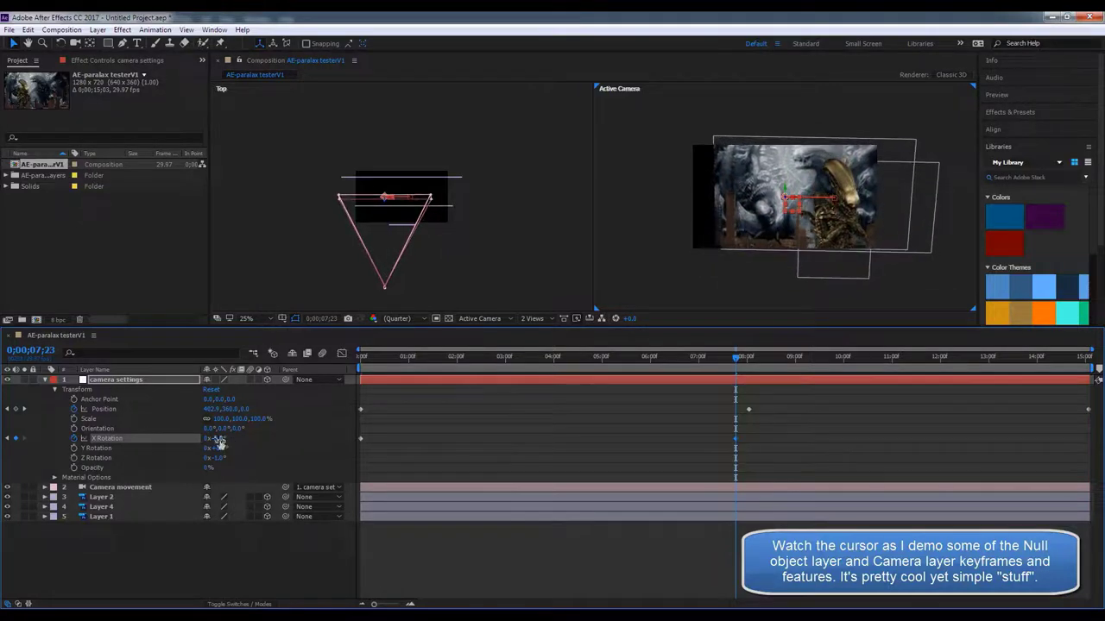
left_click(17, 438)
left_click(736, 443)
key("Delete")
left_click(361, 440)
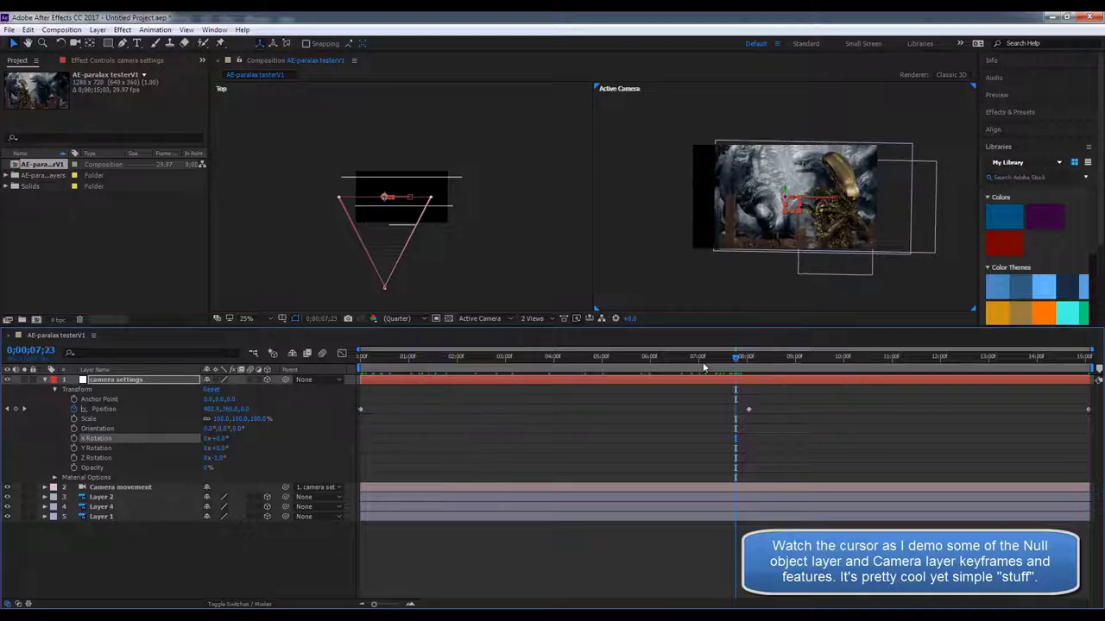
left_click_drag(736, 356, 344, 363)
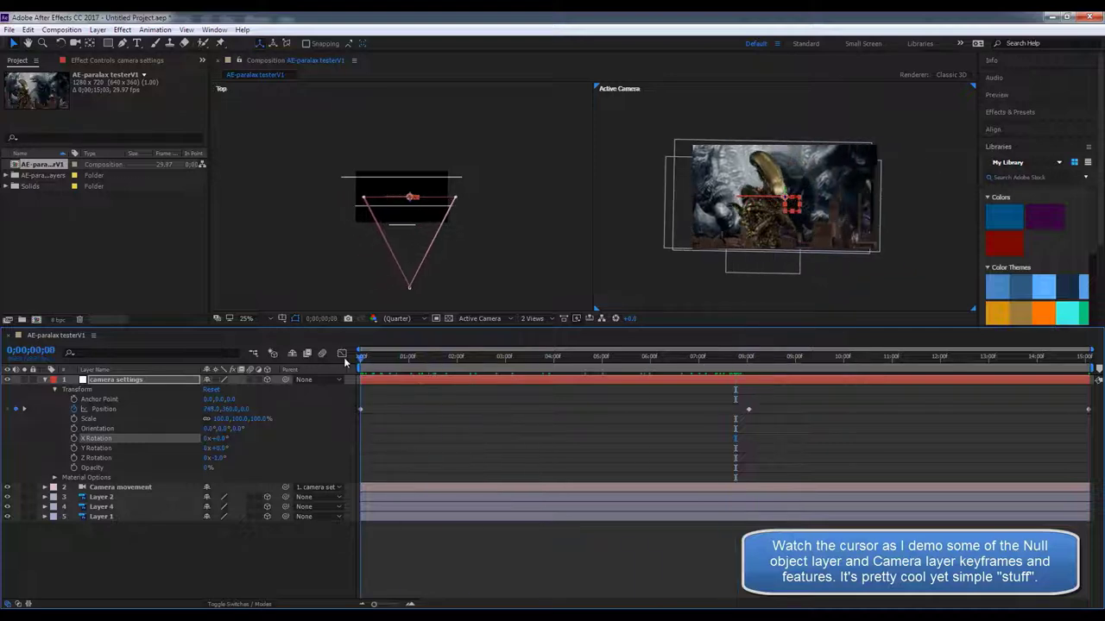
- Keyframe Y Rotation from 0s to +21° near 5;26 and -17° near 14;15
left_click(75, 448)
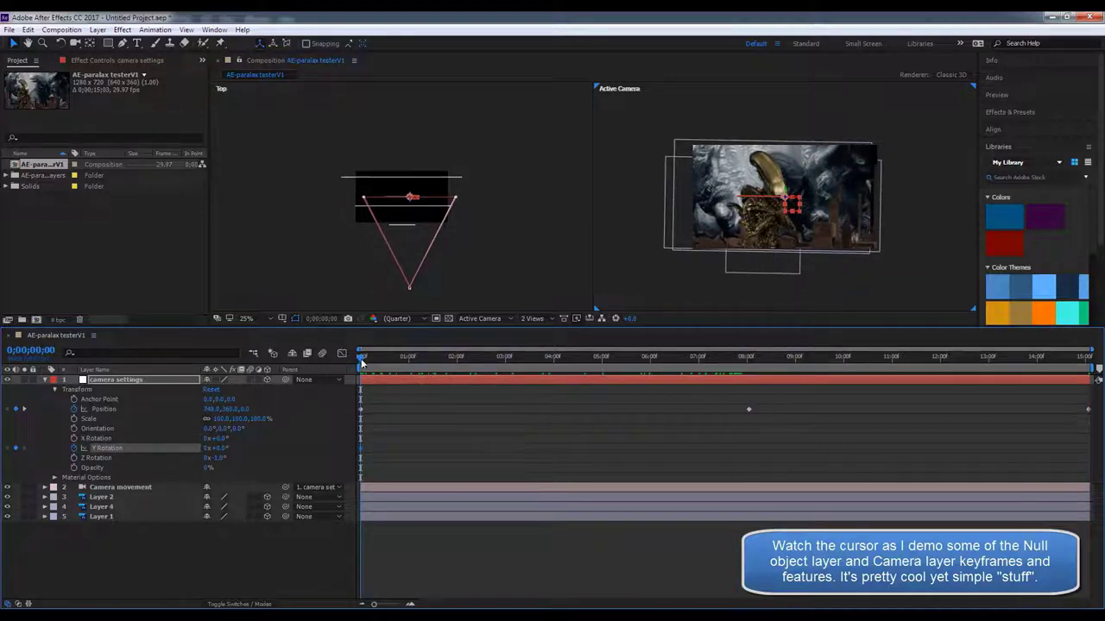
left_click_drag(362, 362, 643, 360)
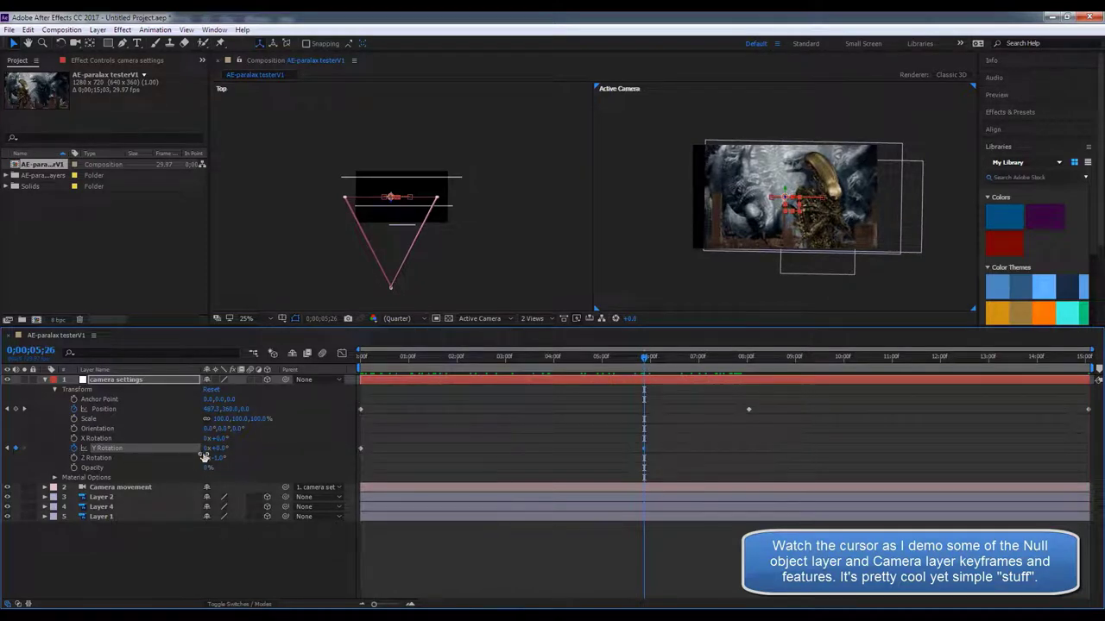
mouse_move(216, 448)
left_mouse_down()
mouse_move(250, 455)
mouse_move(207, 452)
mouse_move(236, 456)
left_mouse_up()
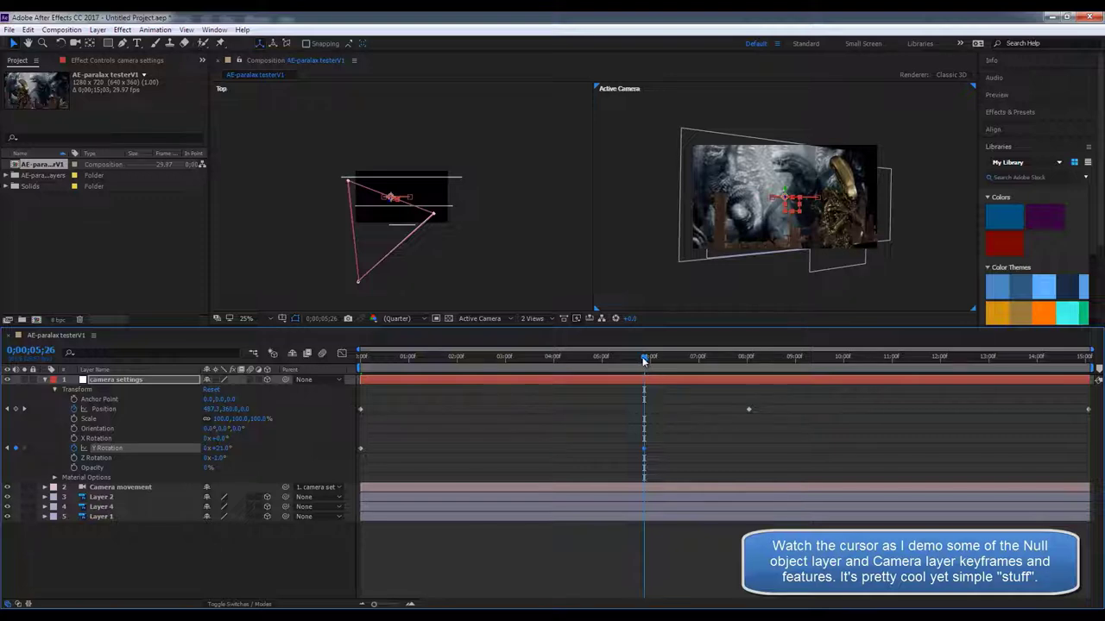
left_click_drag(643, 362, 1059, 378)
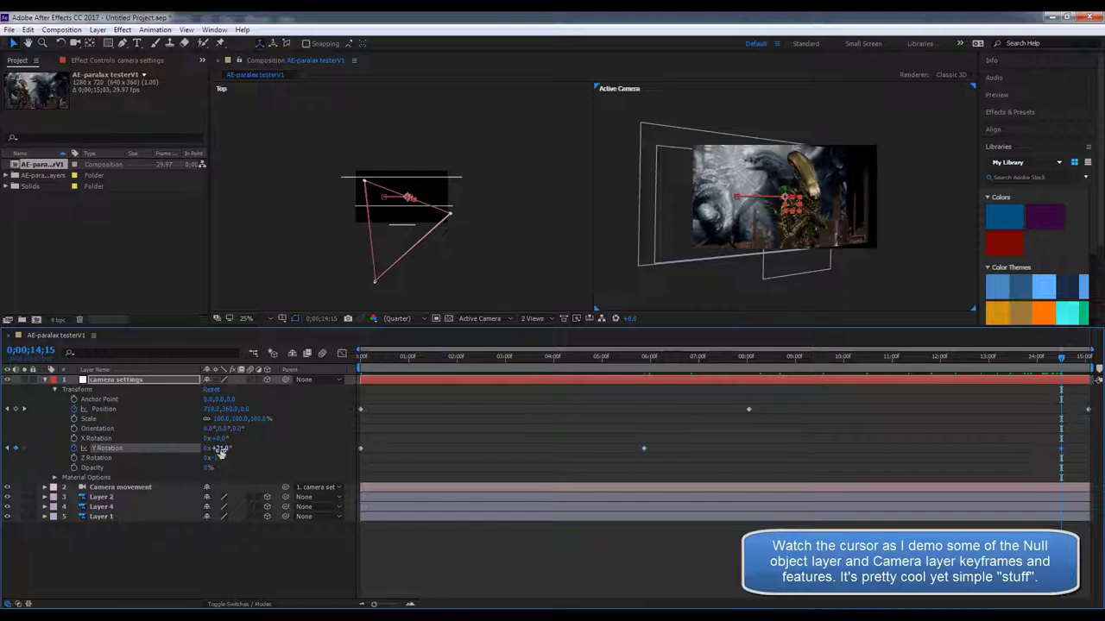
left_click_drag(220, 453, 199, 449)
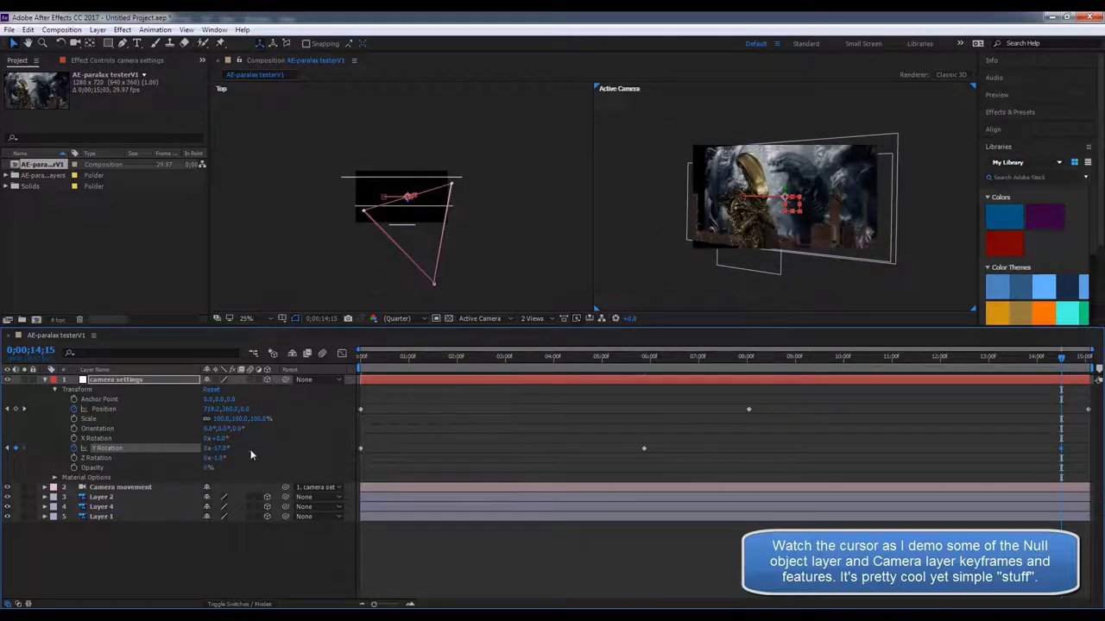
left_click_drag(1063, 361, 360, 361)
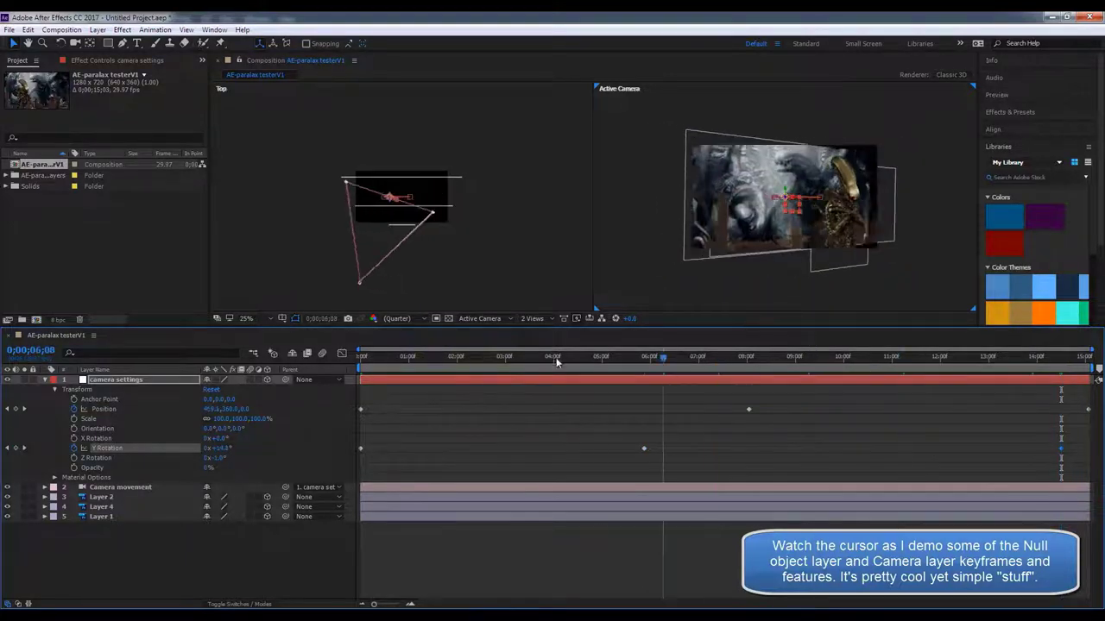
left_click(615, 277)
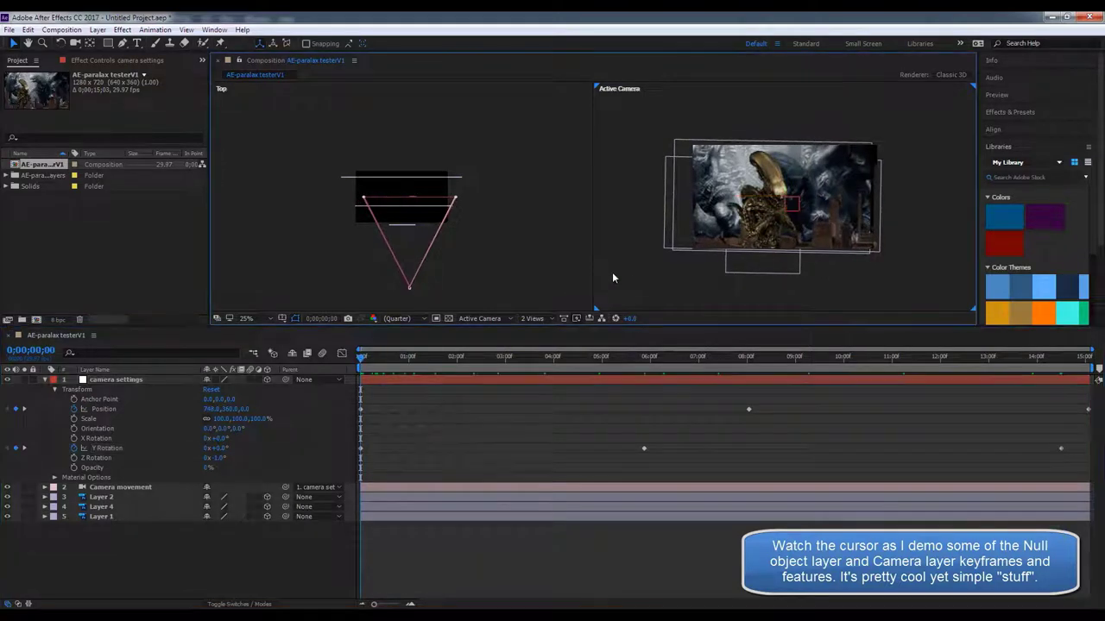
key("space")
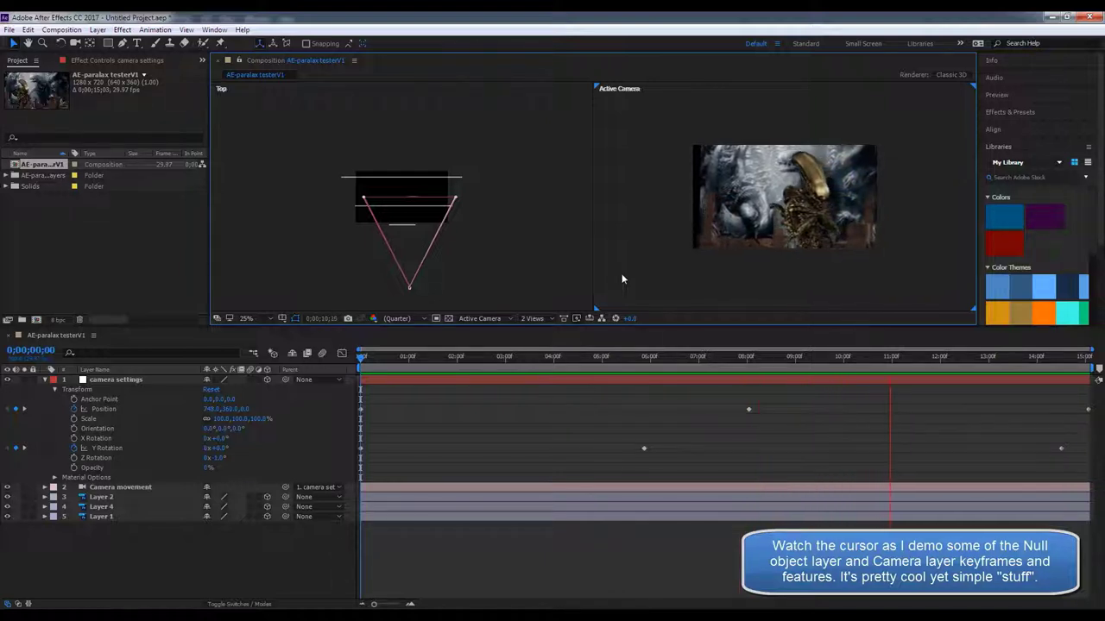
key("space")
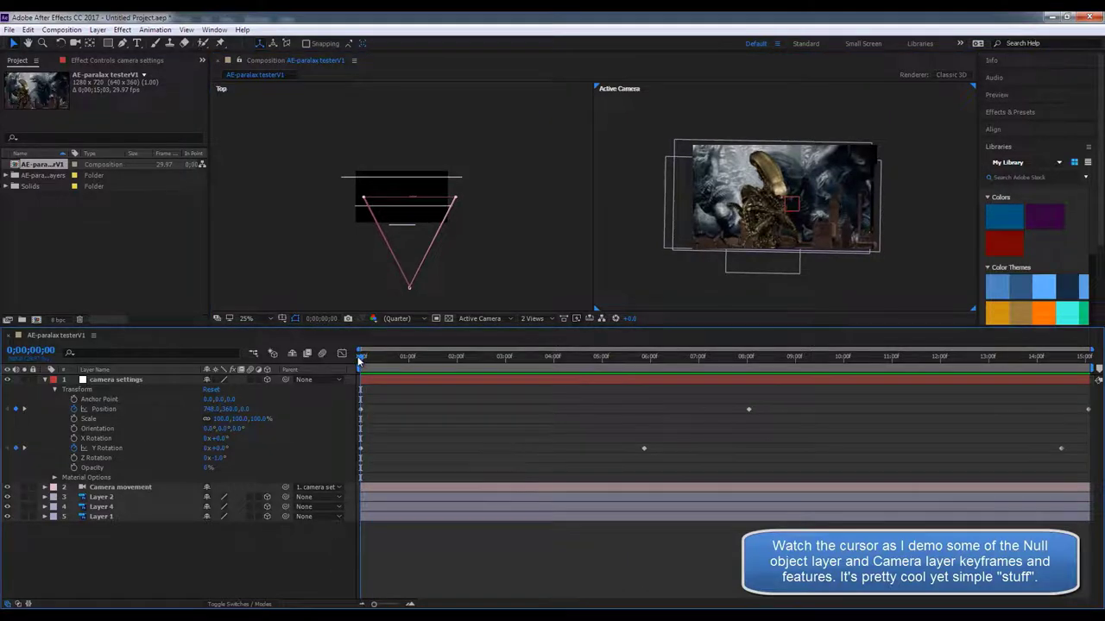
- Set a Scale keyframe at 0;00 on the camera settings layer, trying a scale change near two seconds
left_click(88, 418)
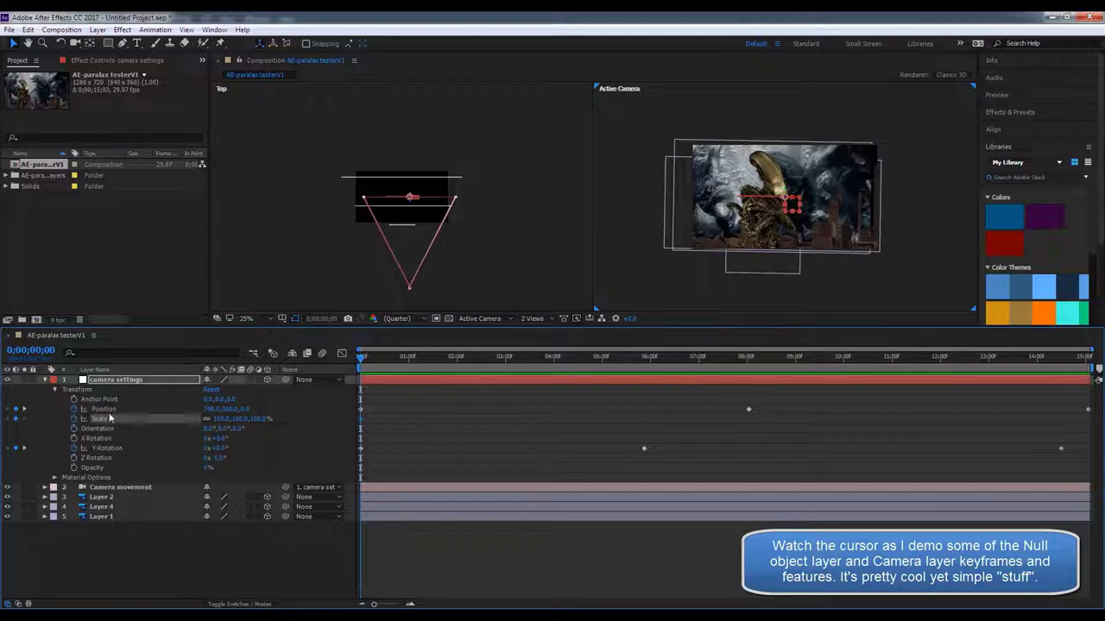
left_click_drag(362, 358, 491, 357)
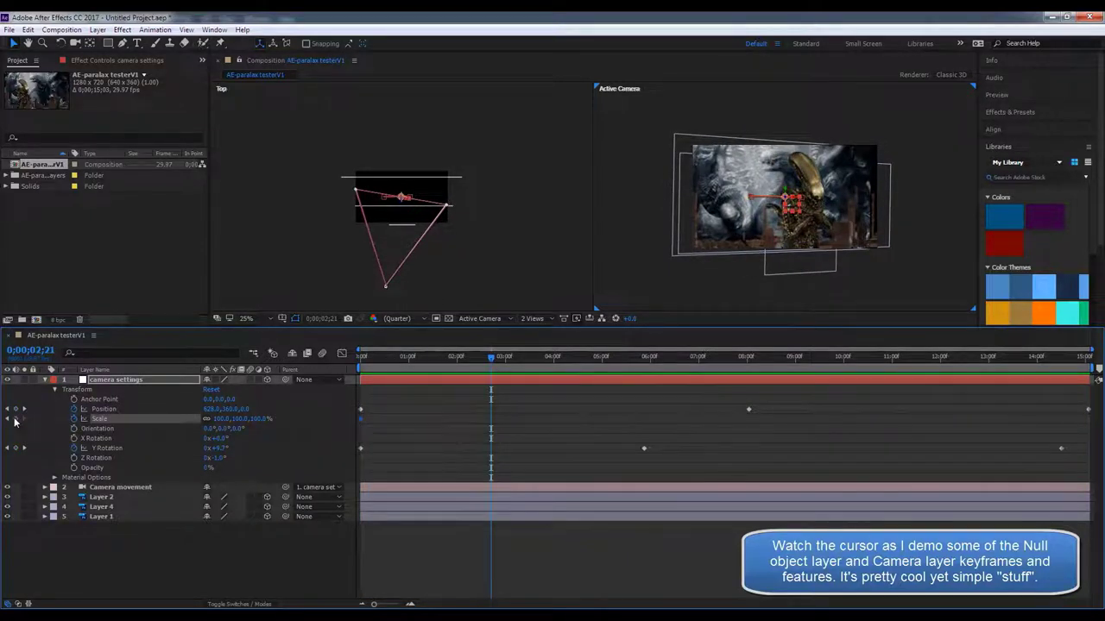
mouse_move(239, 422)
left_mouse_down()
mouse_move(208, 420)
mouse_move(243, 424)
left_mouse_up()
left_click_drag(491, 359, 359, 362)
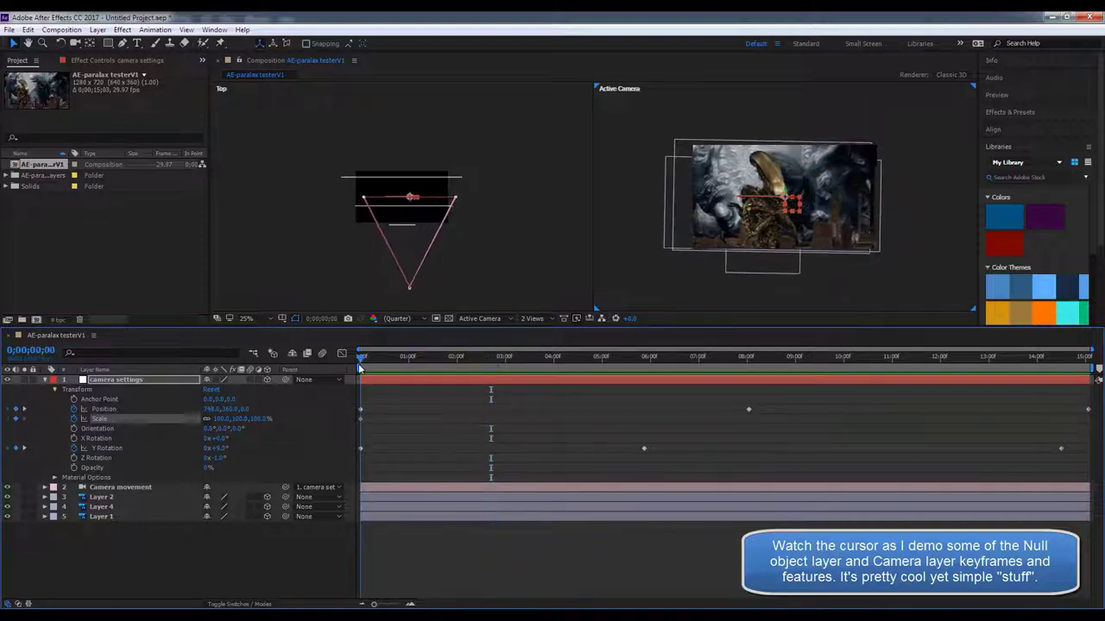
left_click_drag(363, 370, 361, 370)
- Show the Camera movement layer's Transform properties and make the Top view active
left_click(45, 488)
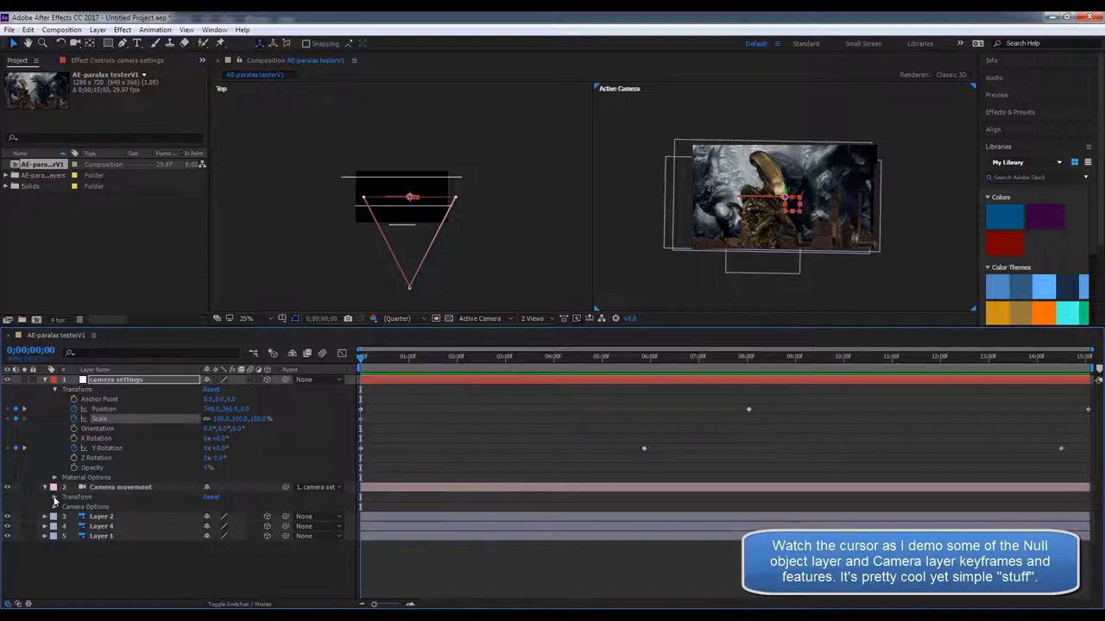
left_click(55, 498)
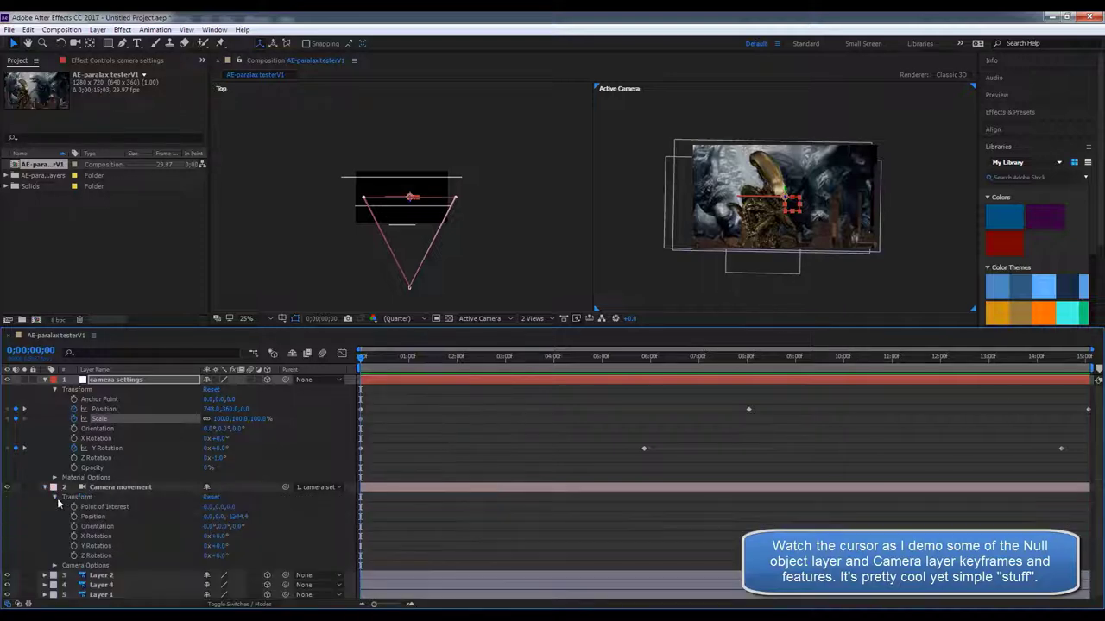
left_click(410, 291)
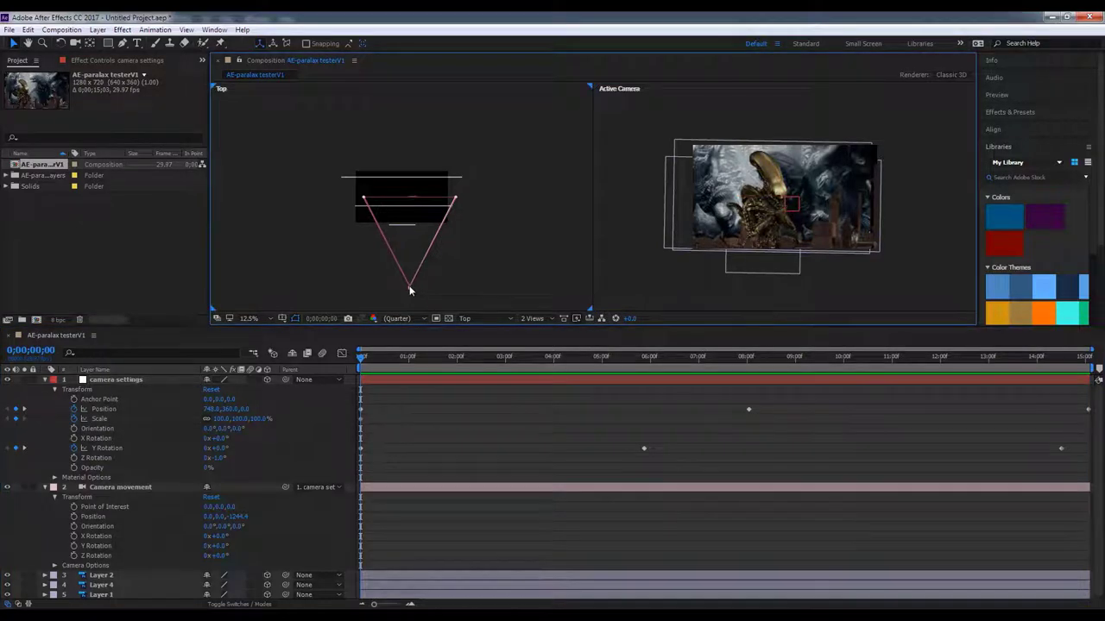
mouse_move(410, 289)
left_mouse_down()
mouse_move(410, 275)
mouse_move(422, 281)
mouse_move(412, 290)
left_mouse_up()
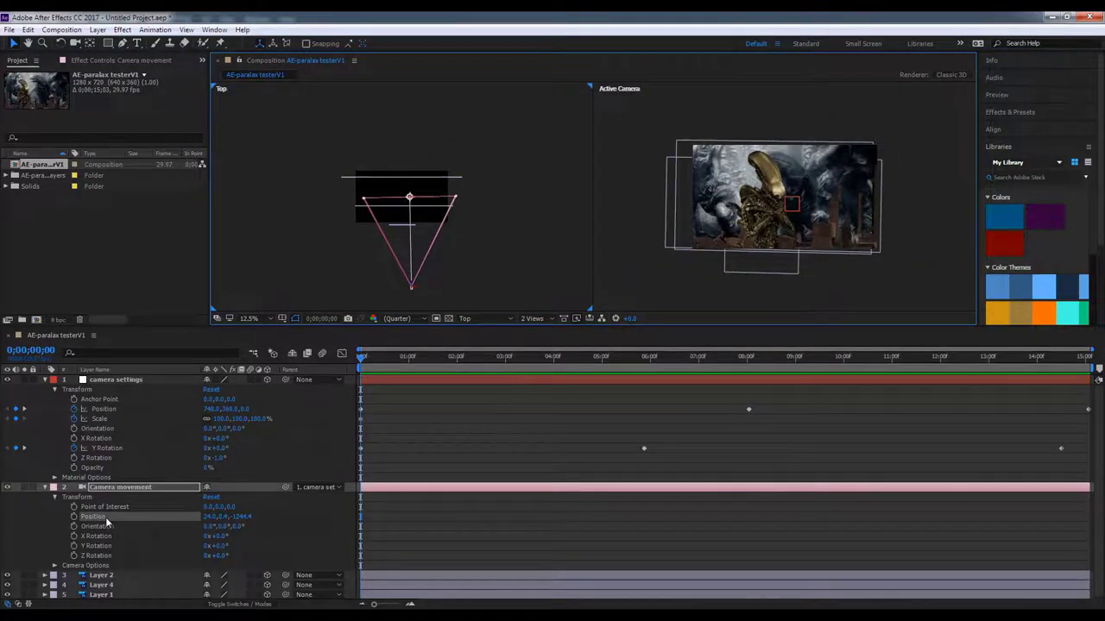
- Keyframe the camera's Position at the start and near six seconds, moving it toward its target
left_click(74, 517)
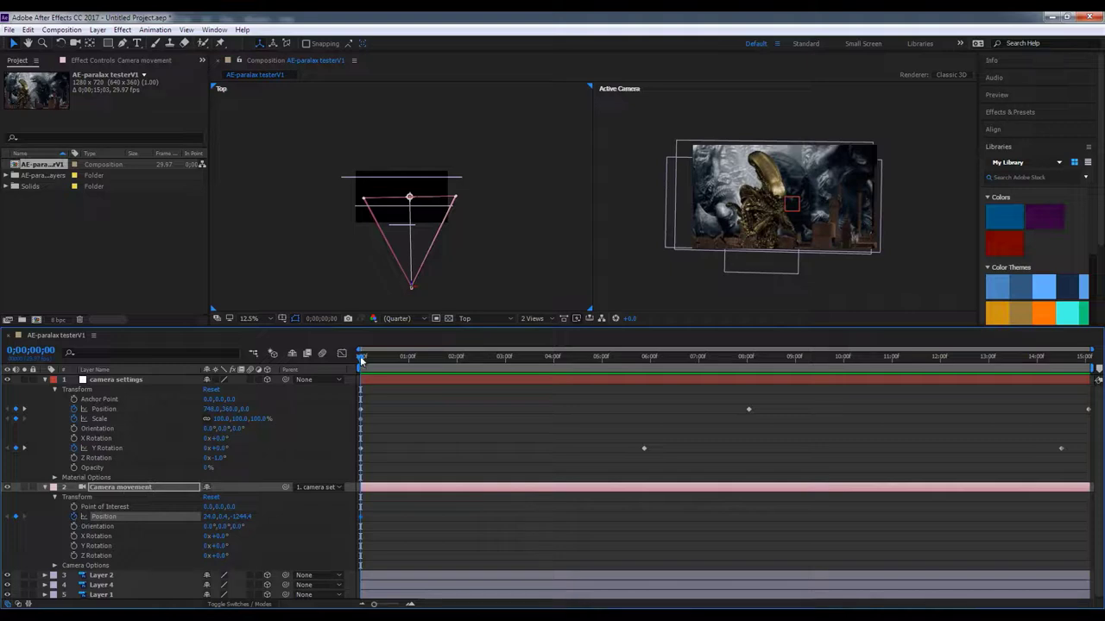
left_click_drag(361, 361, 659, 387)
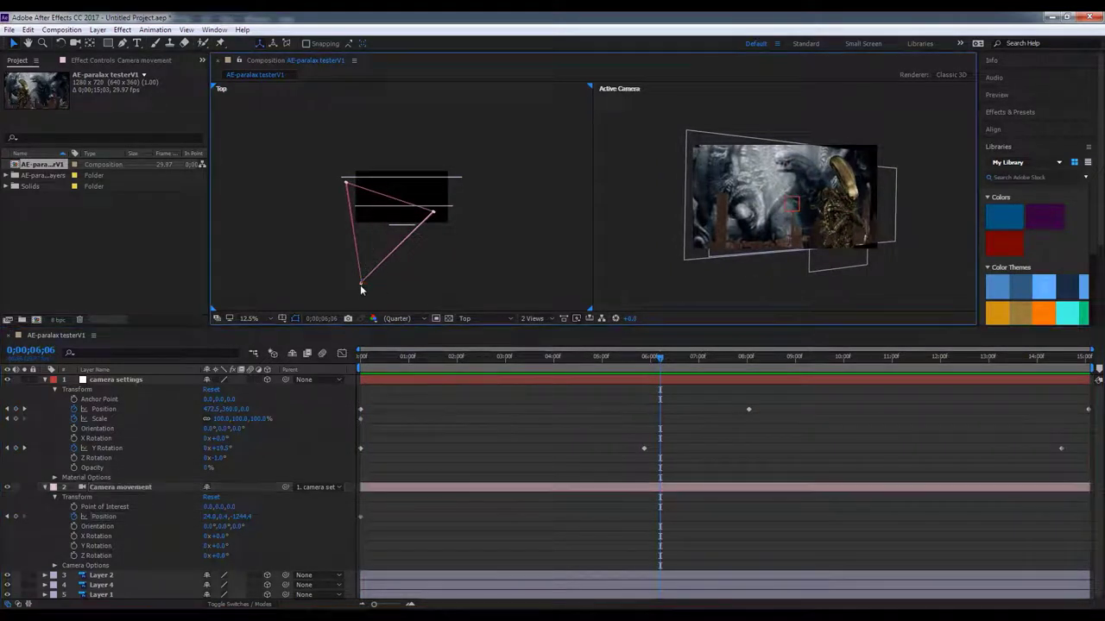
mouse_move(359, 283)
left_mouse_down()
mouse_move(388, 255)
mouse_move(376, 238)
left_mouse_up()
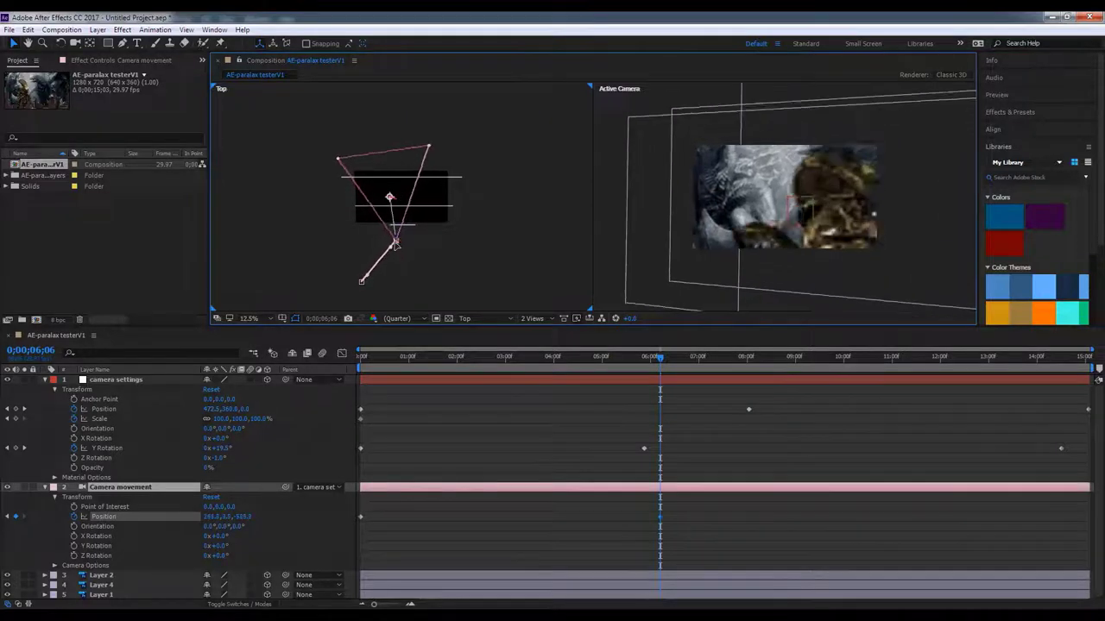
key("Return")
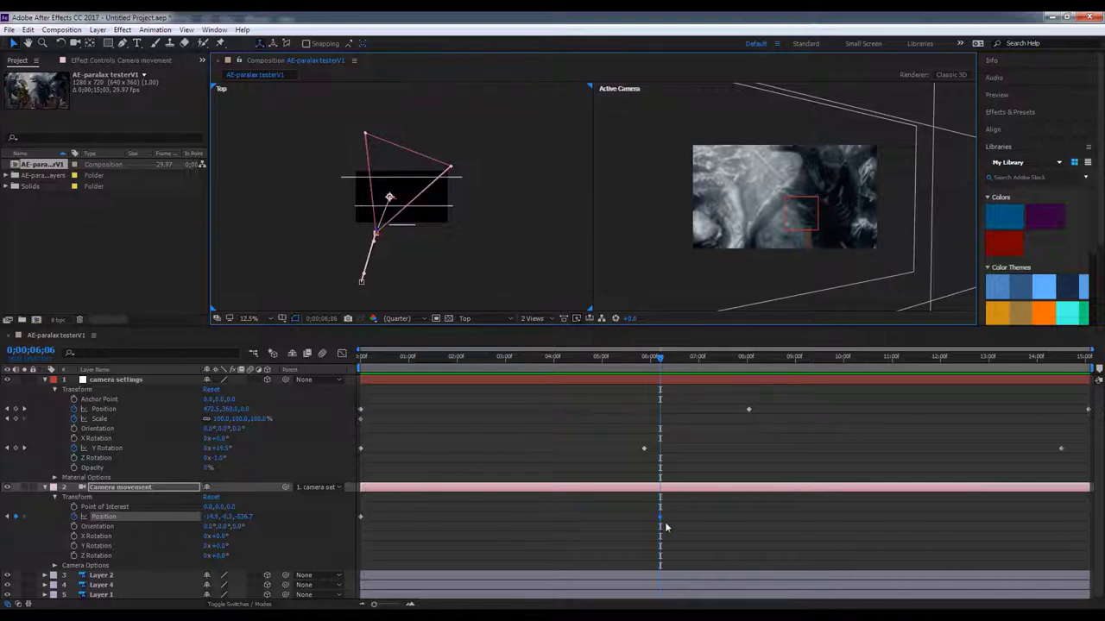
mouse_move(661, 361)
left_mouse_down()
mouse_move(628, 381)
mouse_move(1067, 369)
left_mouse_up()
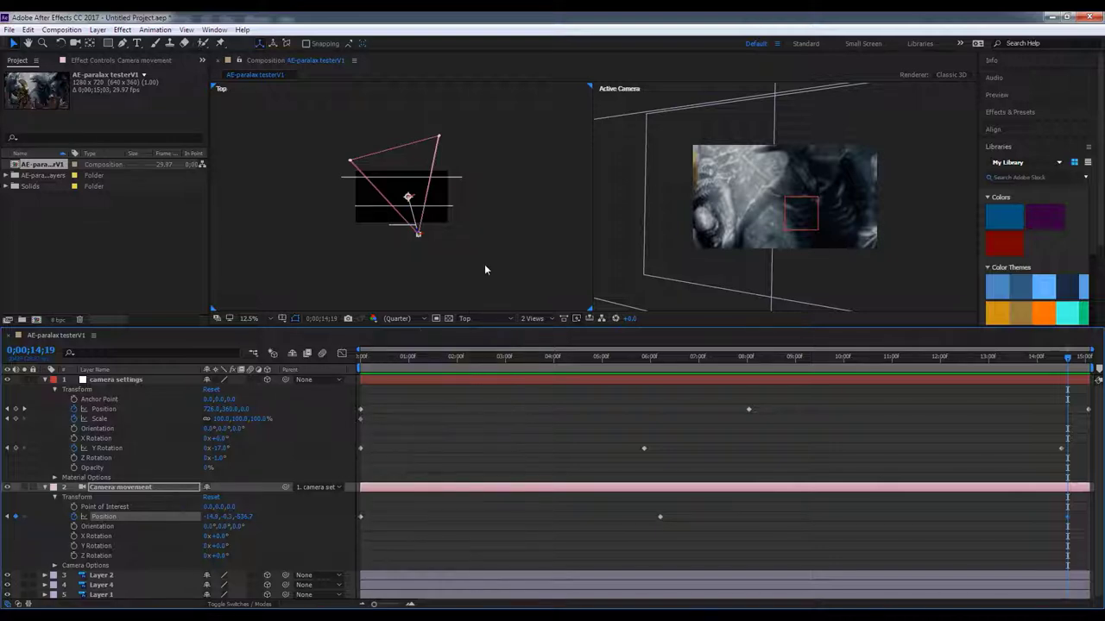
- Reposition the camera near the end of the timeline, then return to frame 0 in Active Camera view
left_click(442, 237)
mouse_move(417, 233)
left_mouse_down()
mouse_move(420, 267)
mouse_move(407, 279)
mouse_move(421, 282)
left_mouse_up()
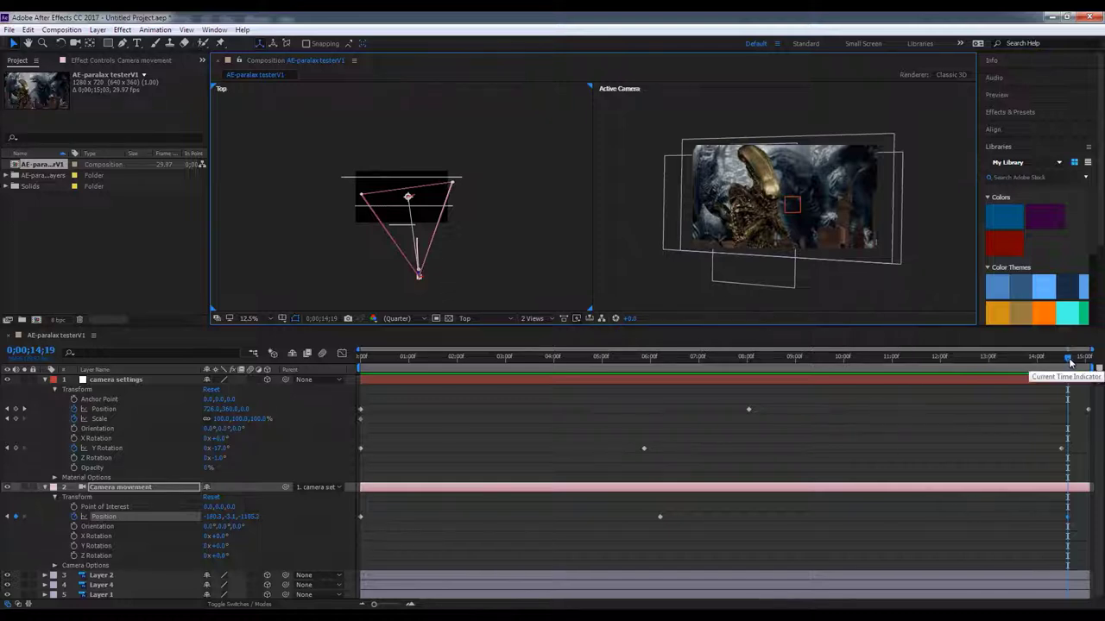
left_click_drag(1067, 360, 552, 366)
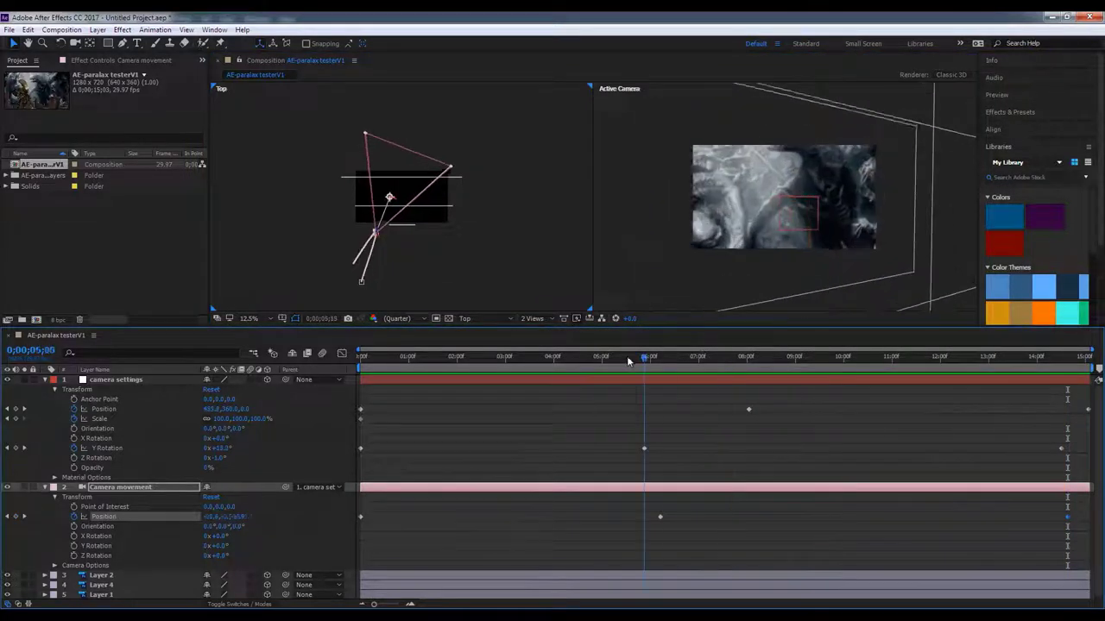
left_click_drag(552, 366, 361, 364)
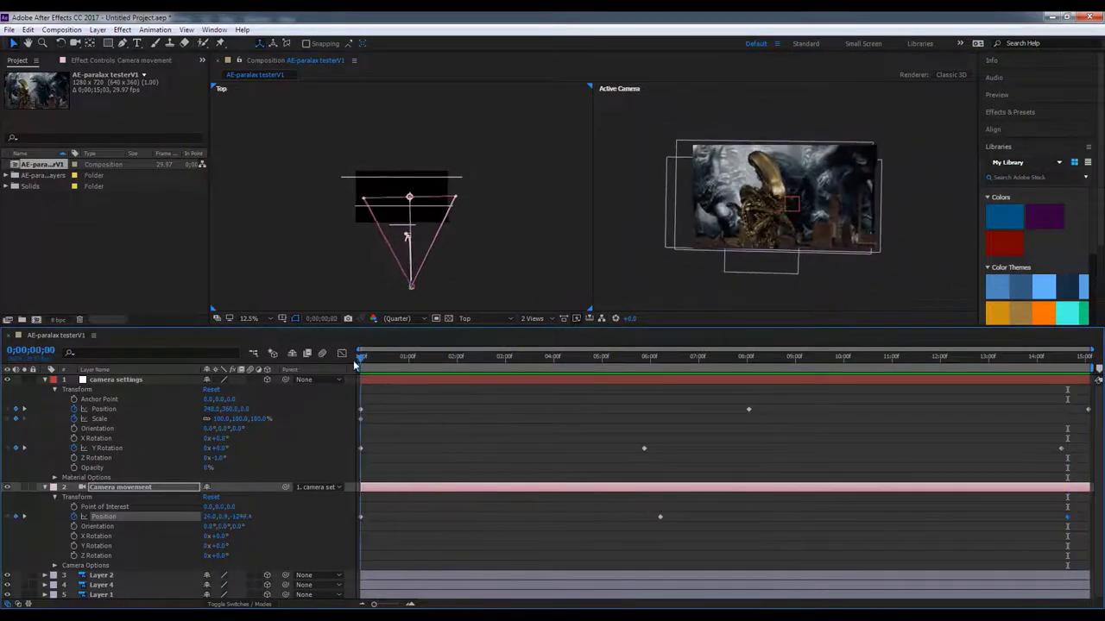
left_click(630, 274)
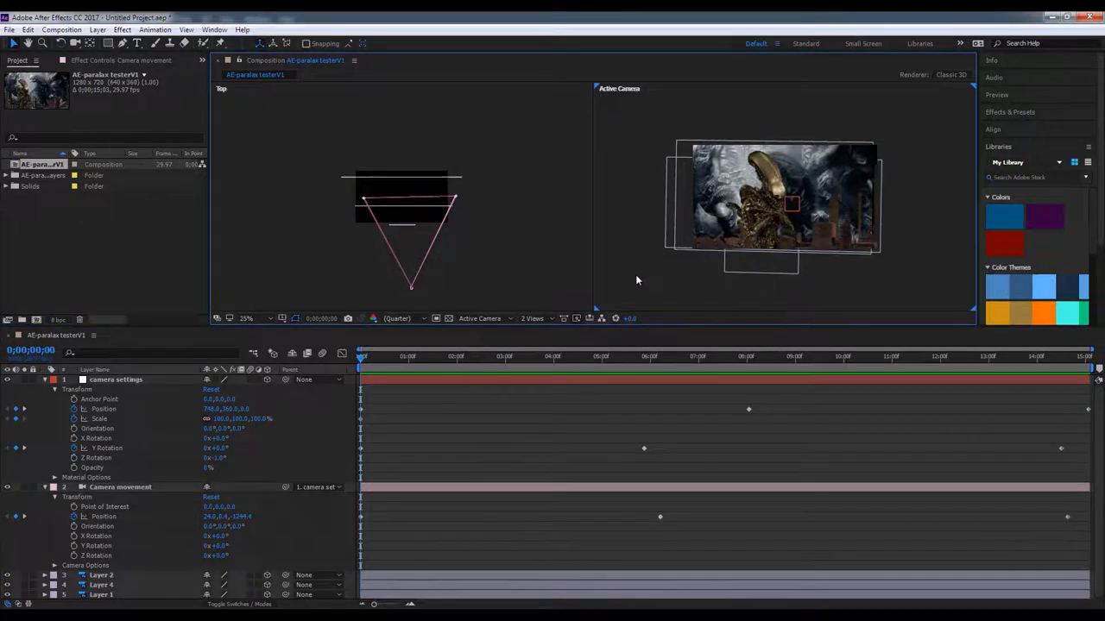
key("space")
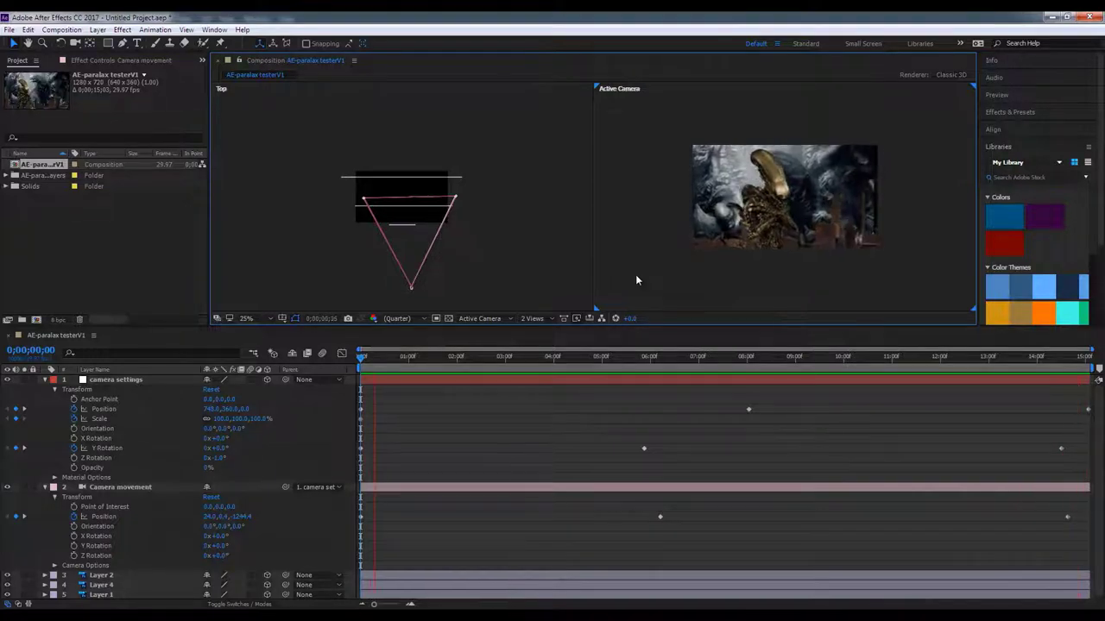
key("space")
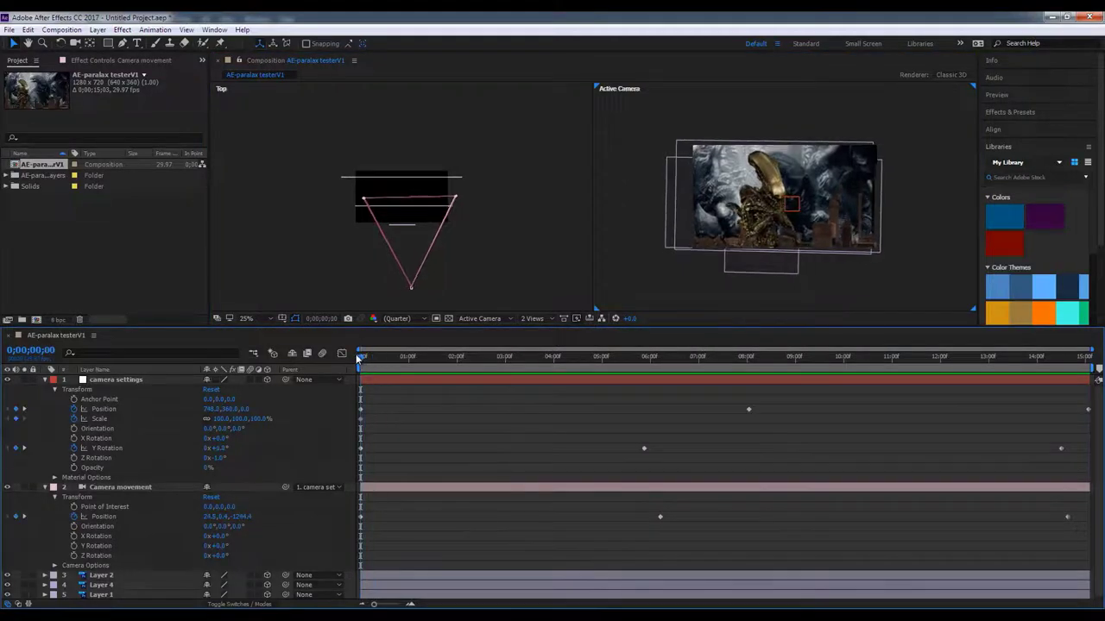
- Keyframe X Rotation to +21° near 5s, -27° near 11s and back to 0° near 14s
left_click(74, 440)
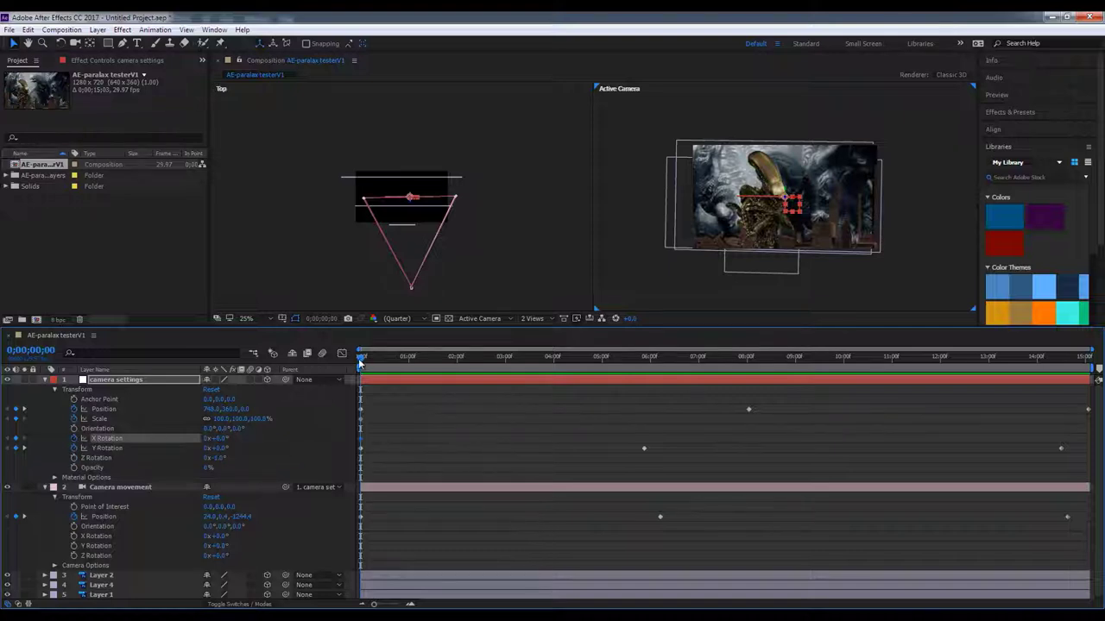
mouse_move(360, 363)
left_mouse_down()
mouse_move(687, 389)
mouse_move(597, 383)
left_mouse_up()
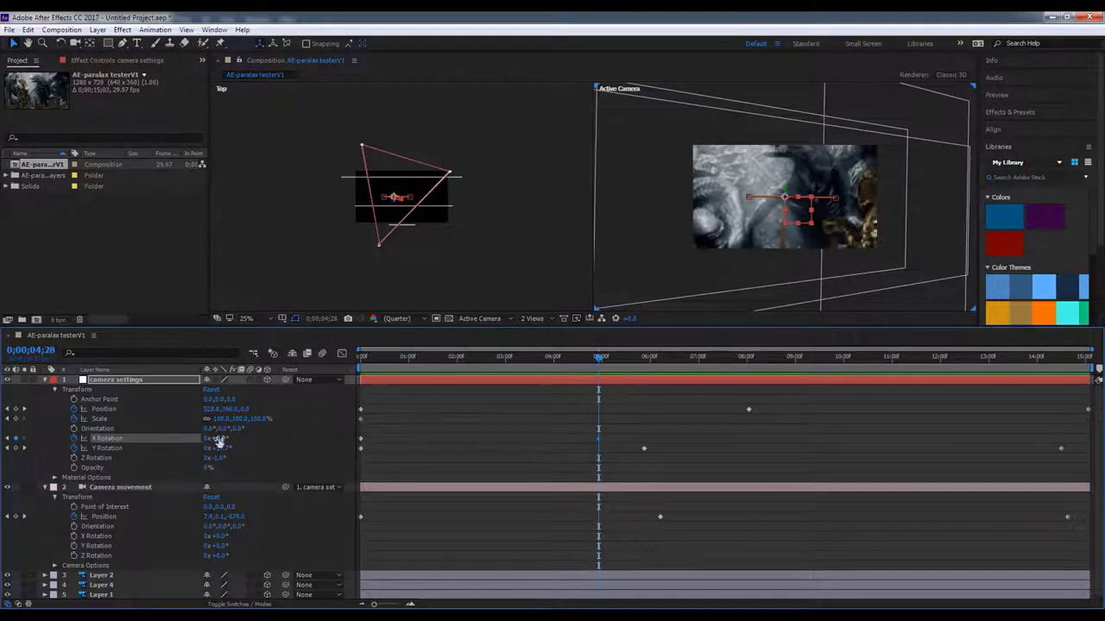
left_click_drag(217, 439, 231, 439)
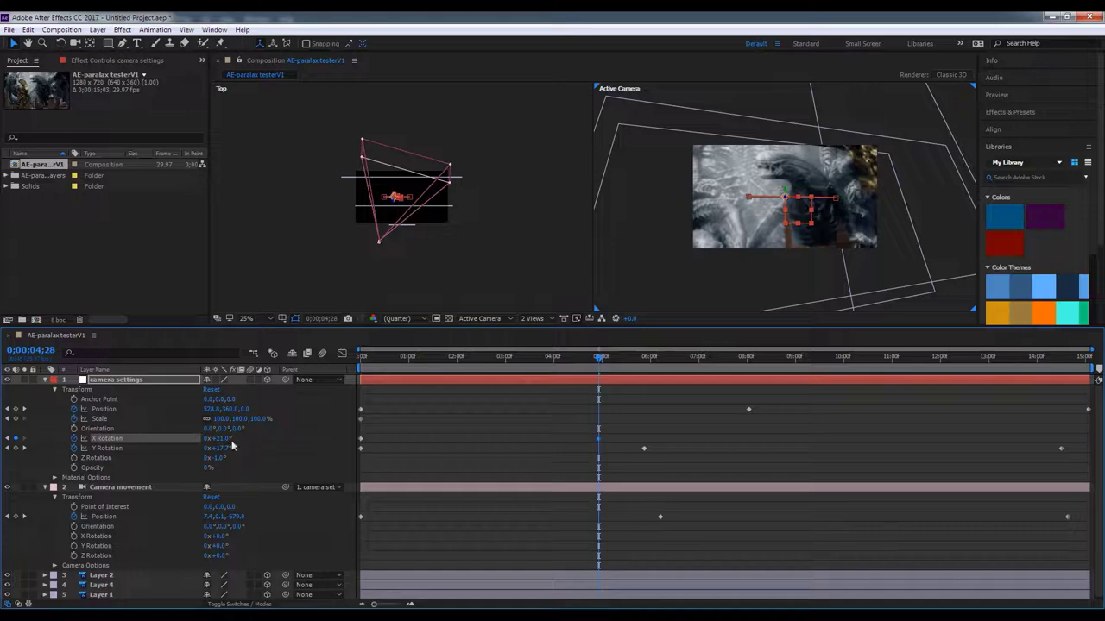
left_click_drag(599, 360, 915, 381)
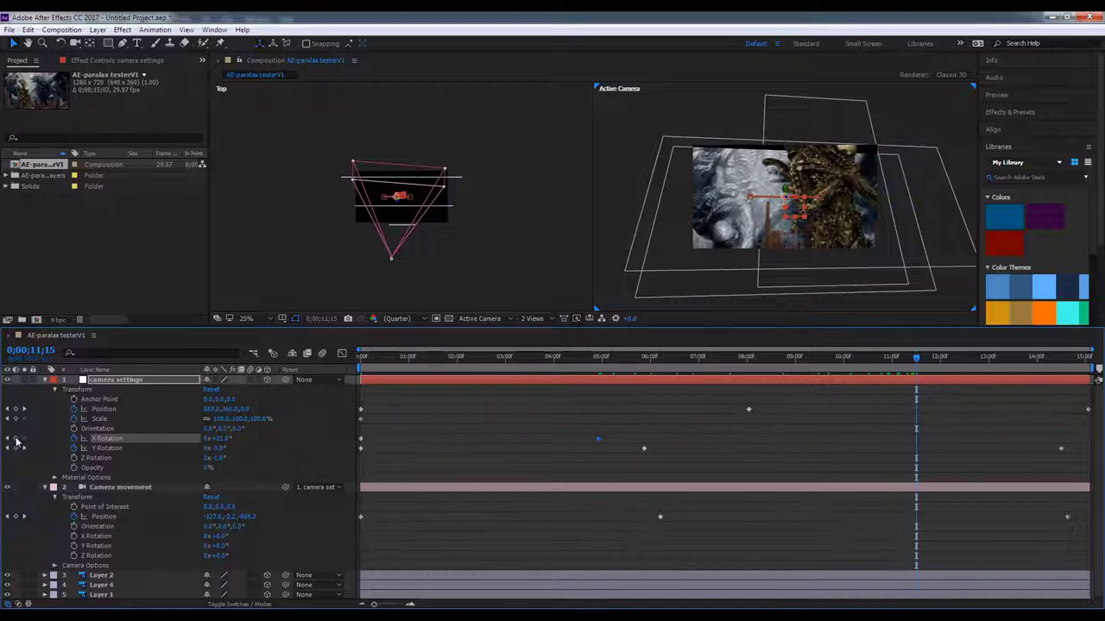
left_click_drag(221, 441, 195, 441)
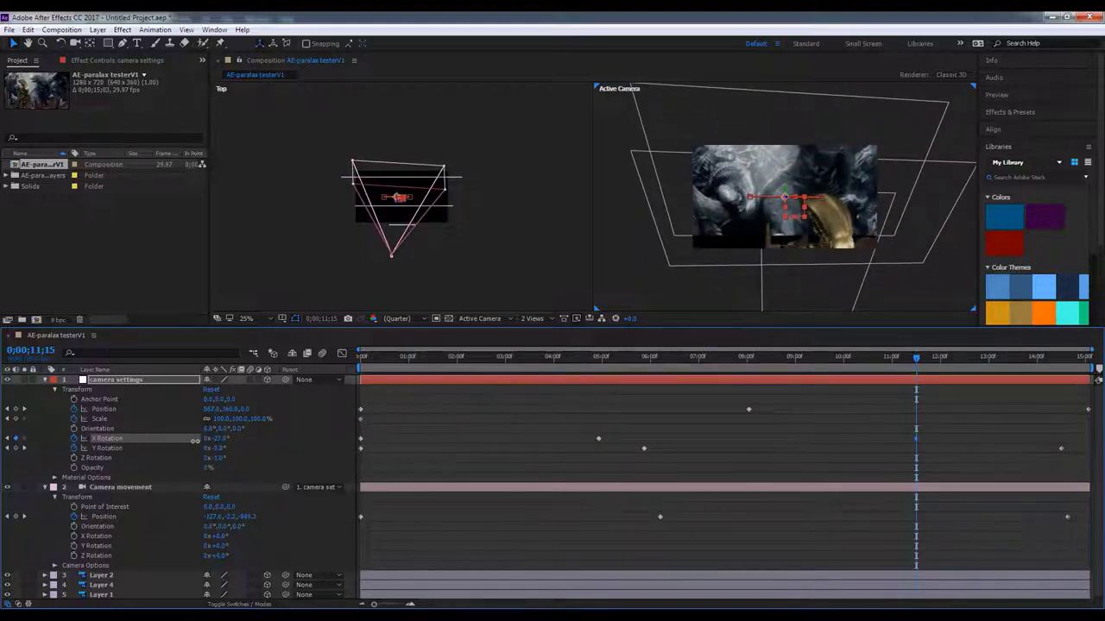
left_click_drag(931, 364, 1027, 364)
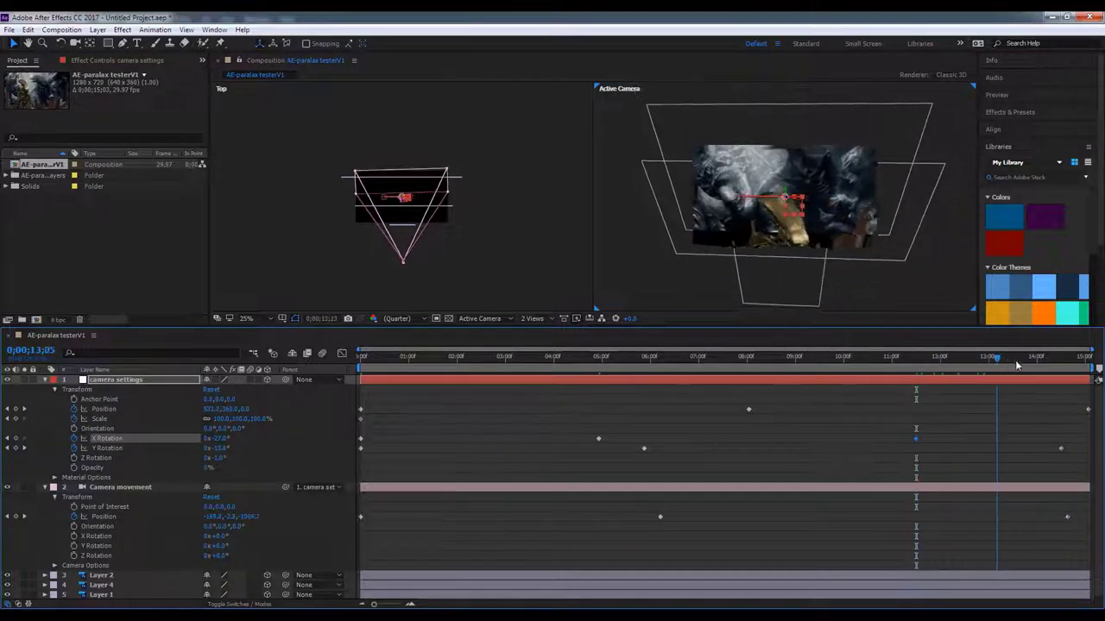
left_click(16, 438)
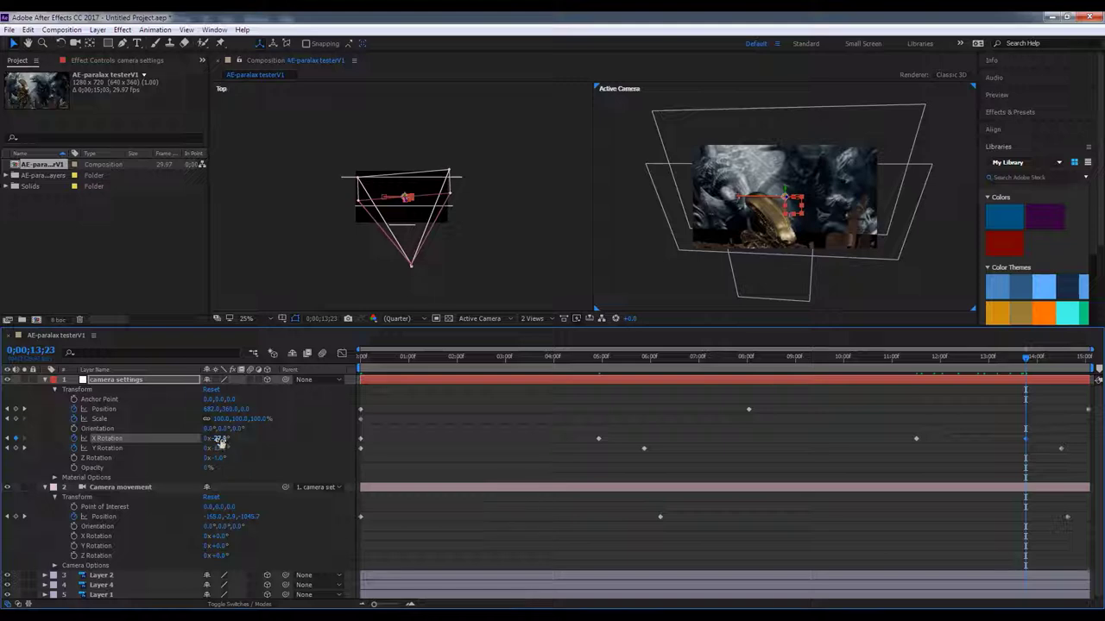
left_click_drag(219, 438, 237, 438)
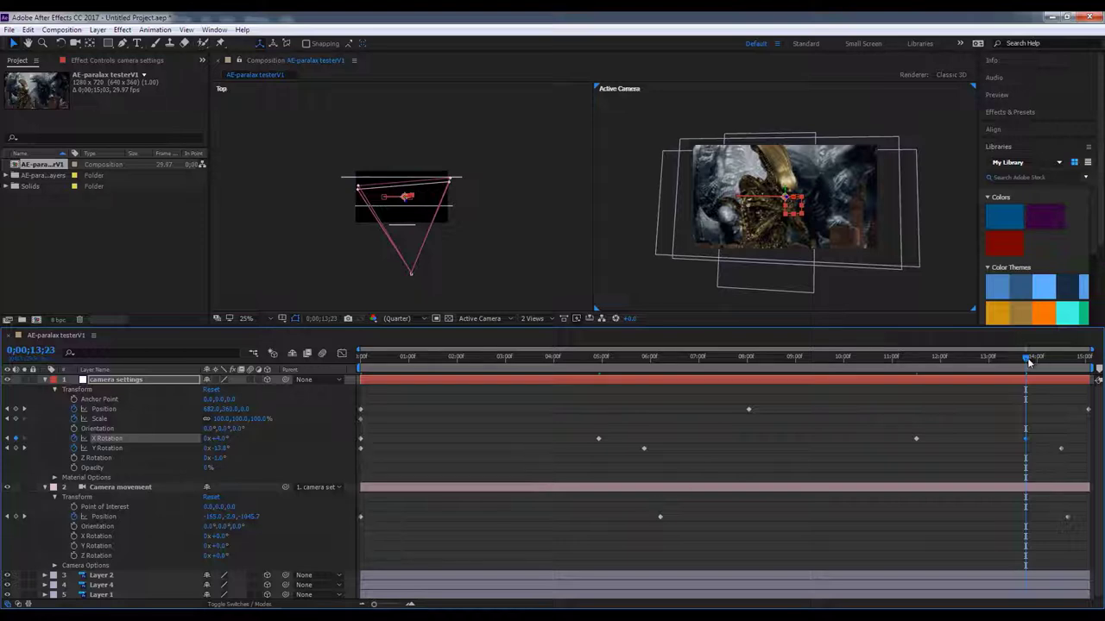
left_click_drag(1026, 360, 345, 354)
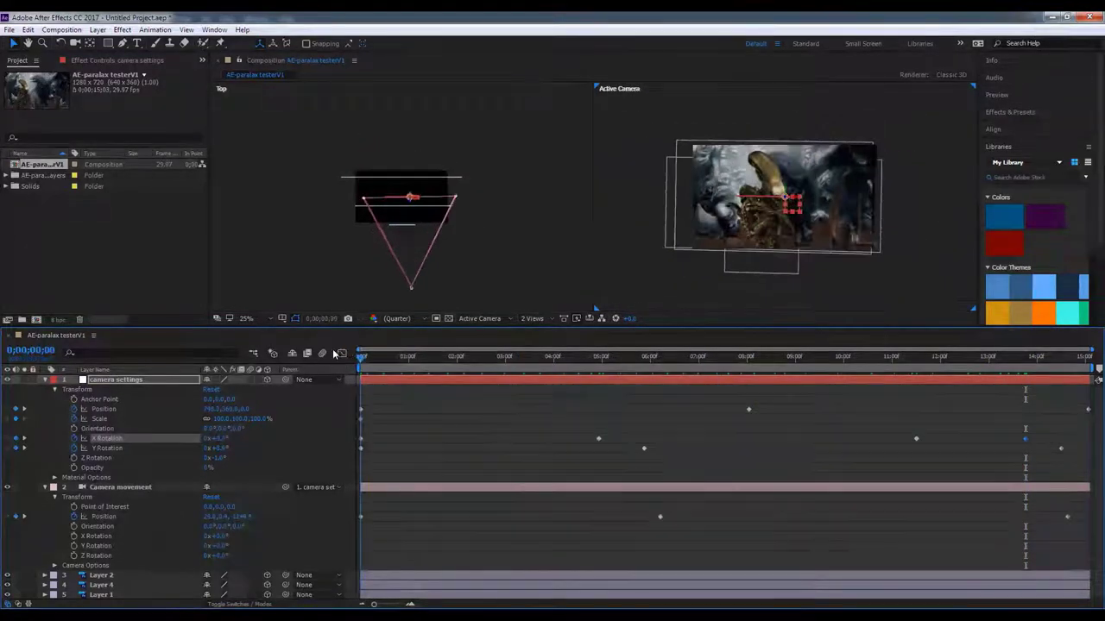
- Switch to a single enlarged Active Camera view at 50% zoom and preview the animation
left_click(553, 321)
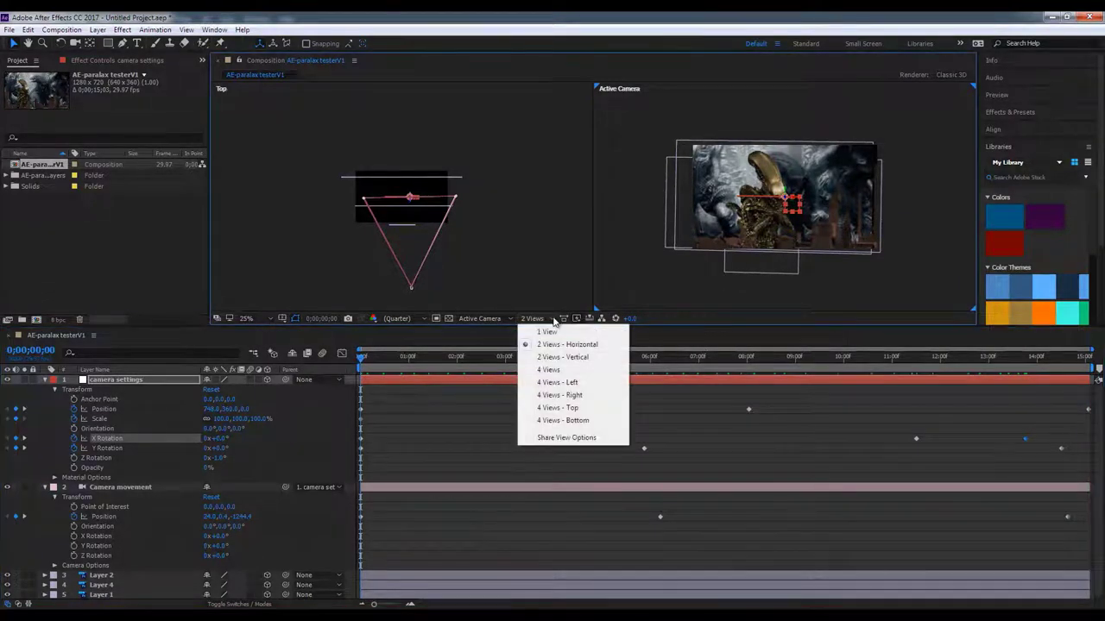
left_click(548, 333)
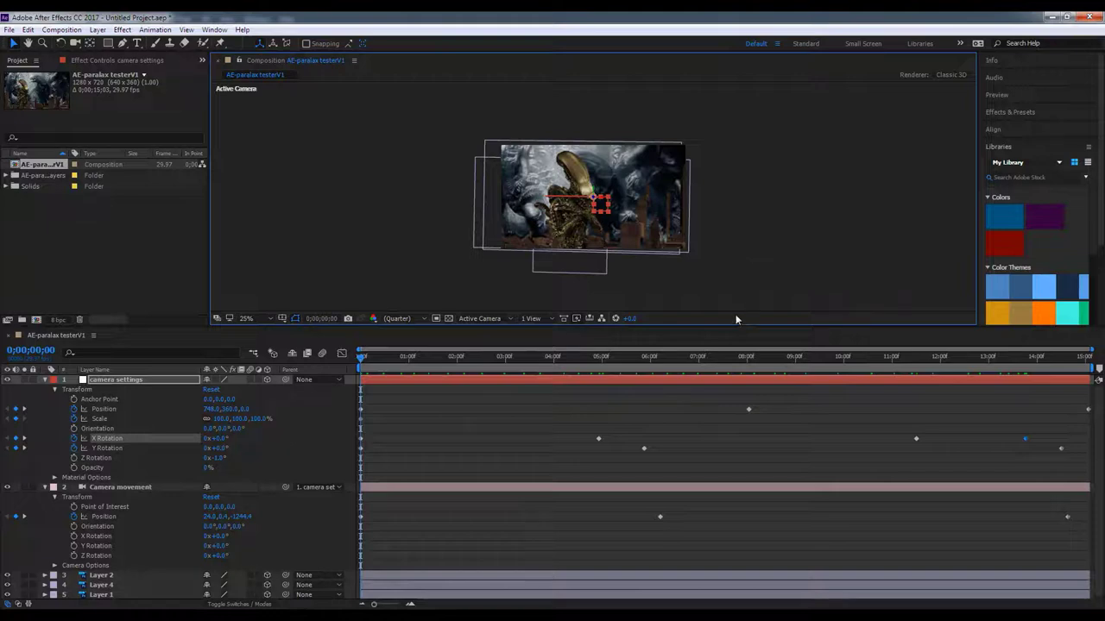
left_click_drag(740, 328, 748, 388)
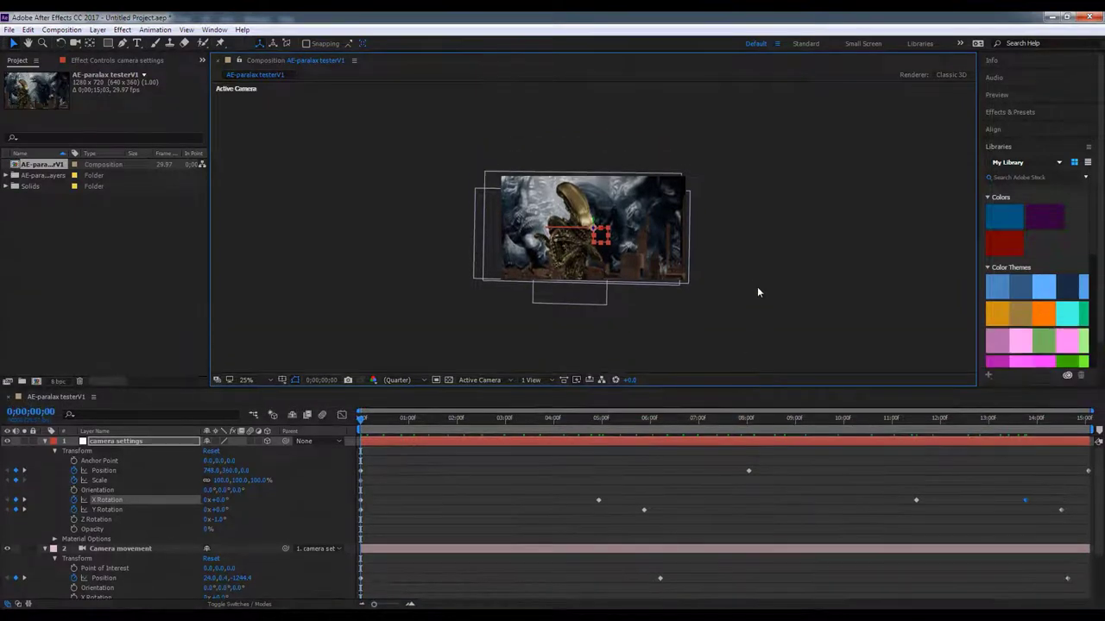
key("period")
left_click(893, 277)
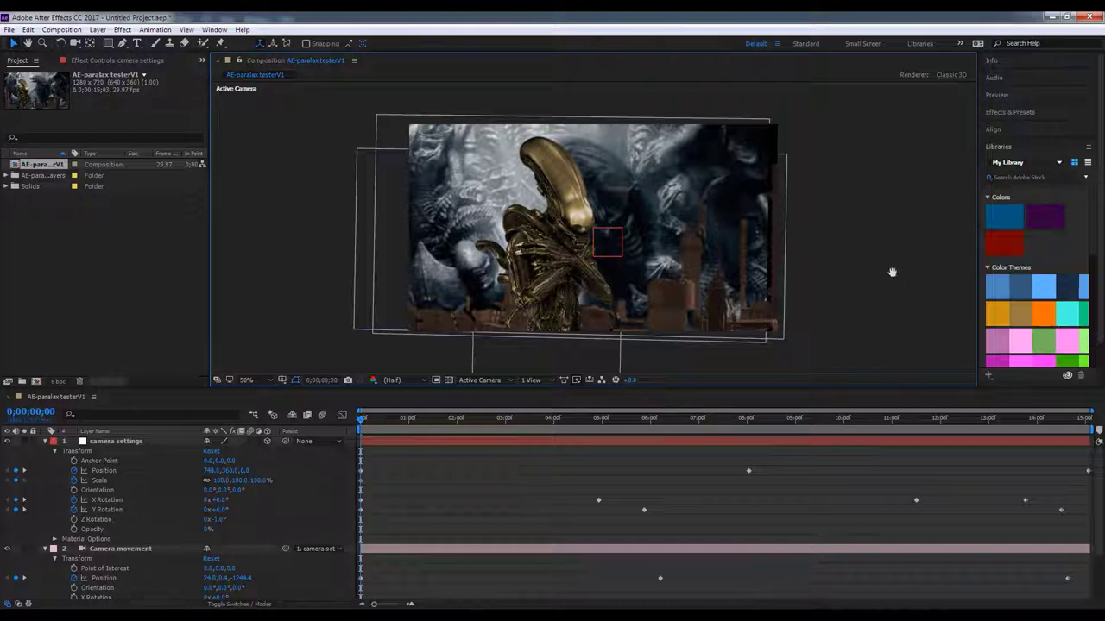
key("space")
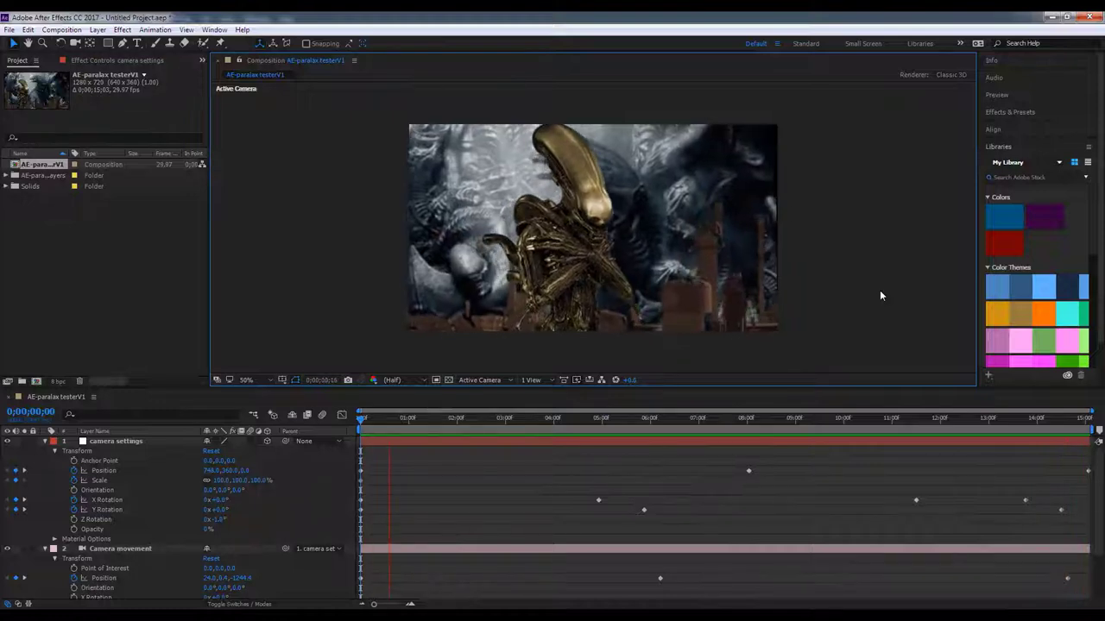
key("space")
- Preview at Full resolution, then collapse the camera settings and Camera movement layers
left_click(423, 382)
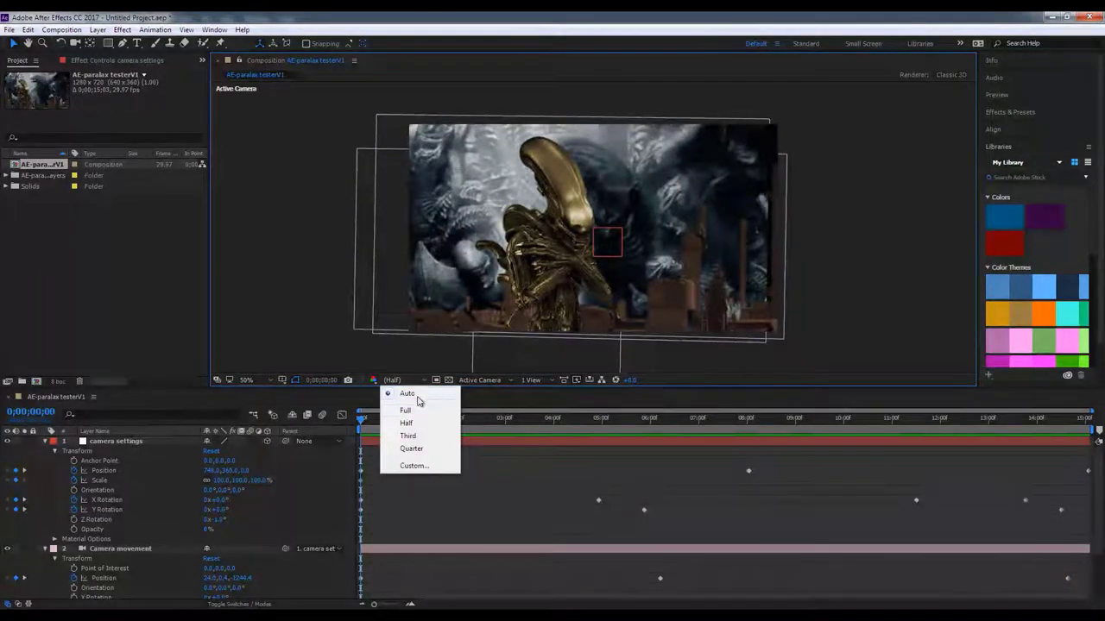
left_click(408, 411)
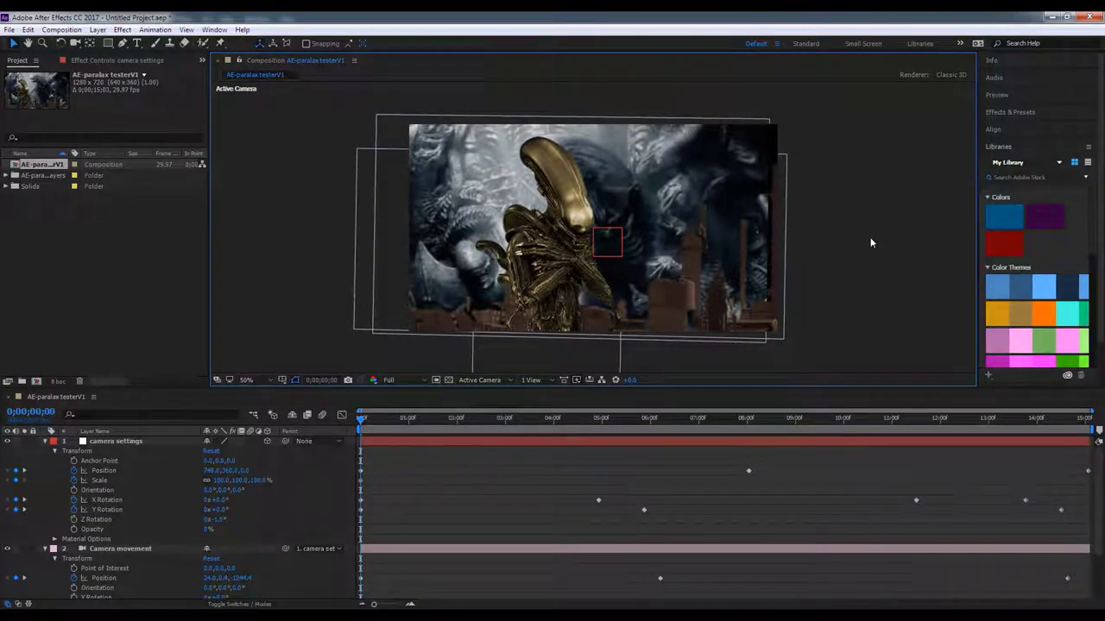
key("space")
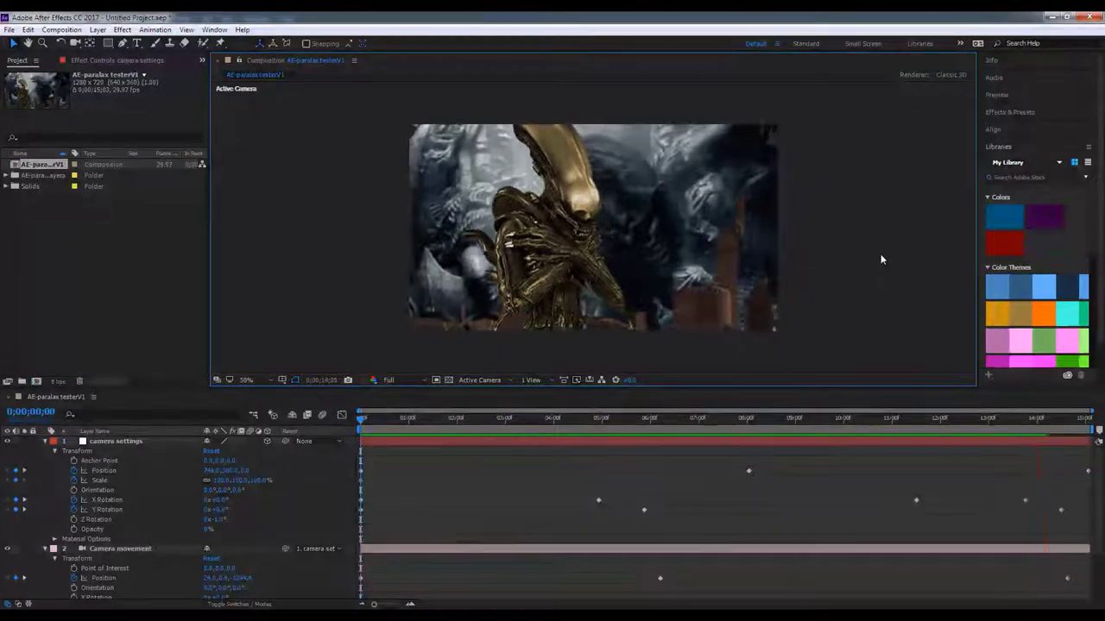
key("space")
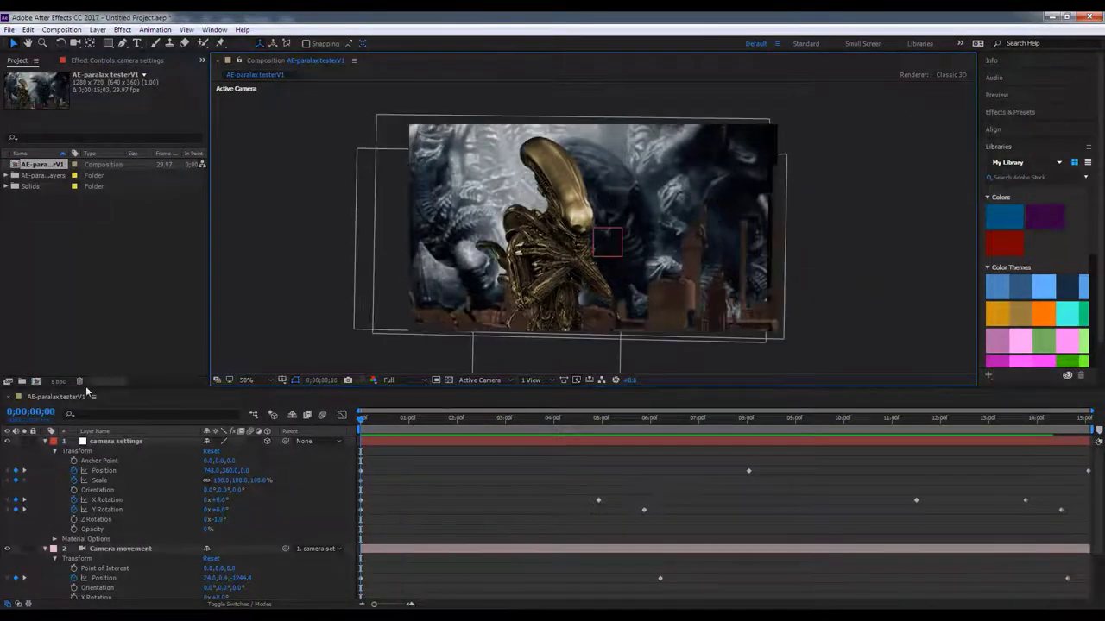
left_click(45, 442)
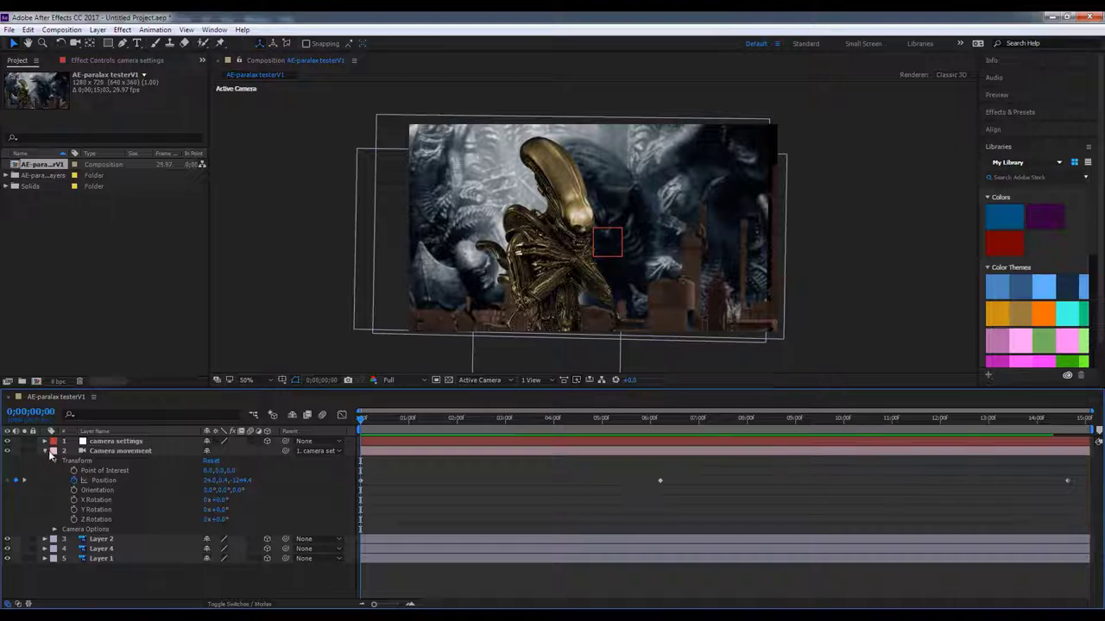
left_click(45, 451)
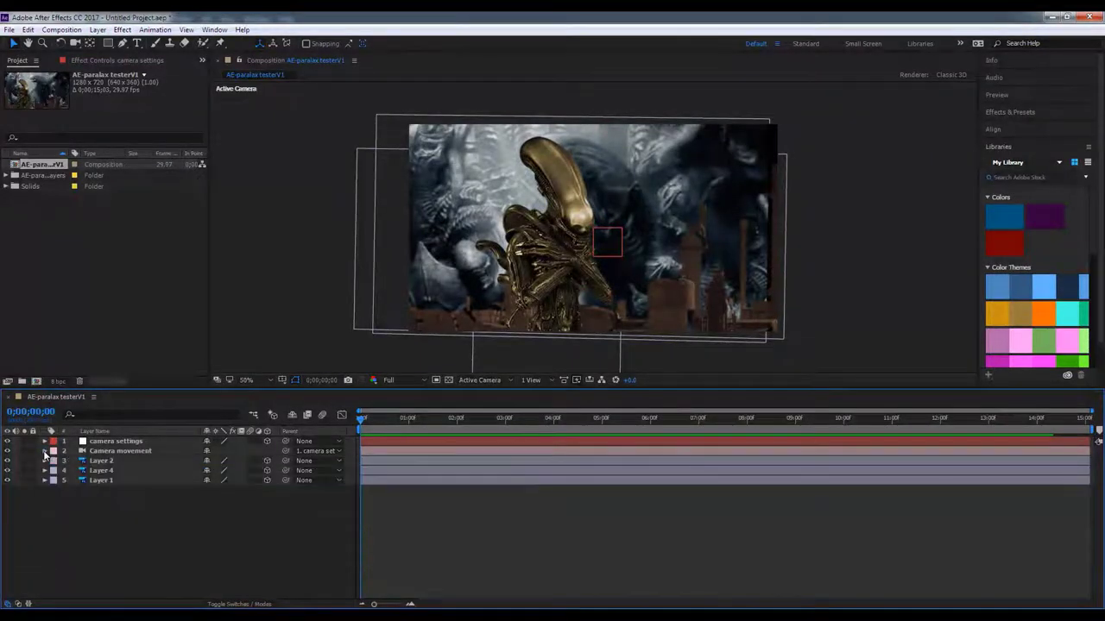